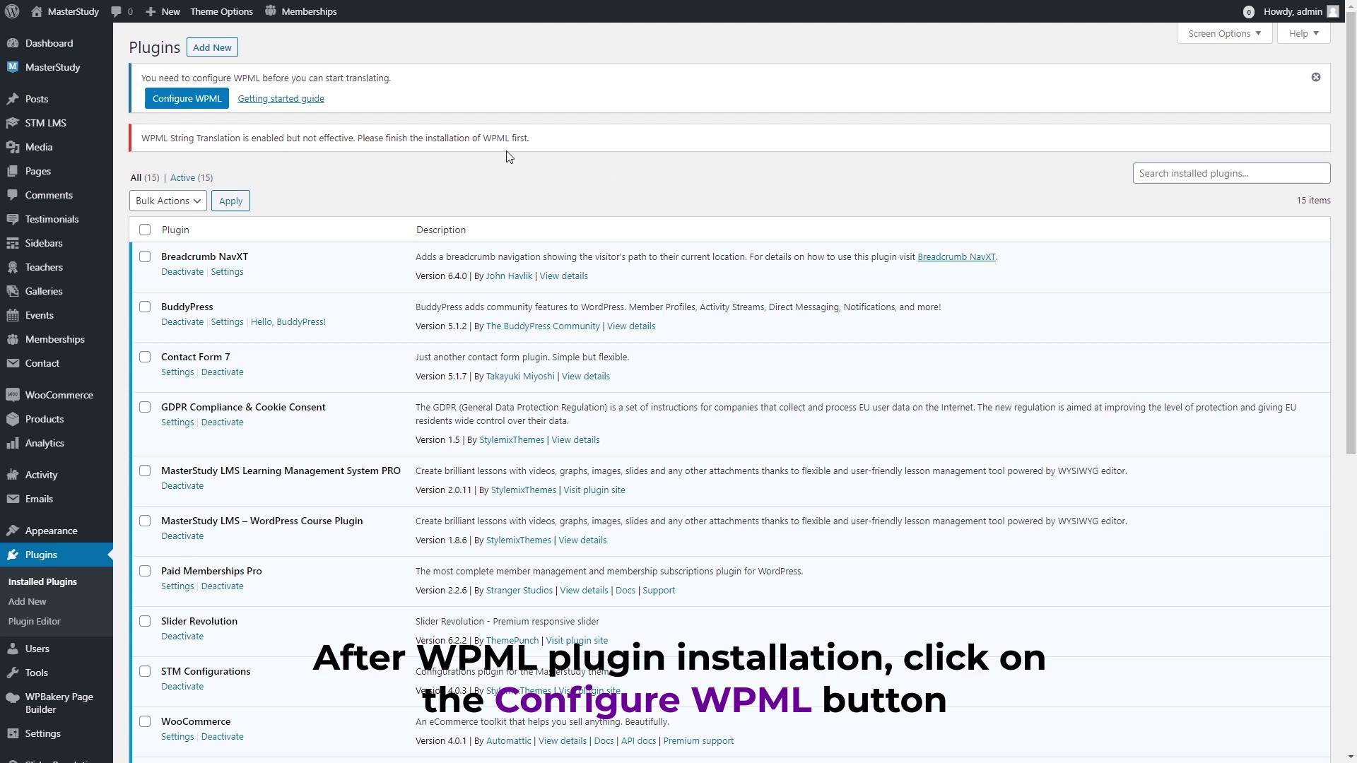
Start configuring WPML and set English as the current content language
left_click(186, 98)
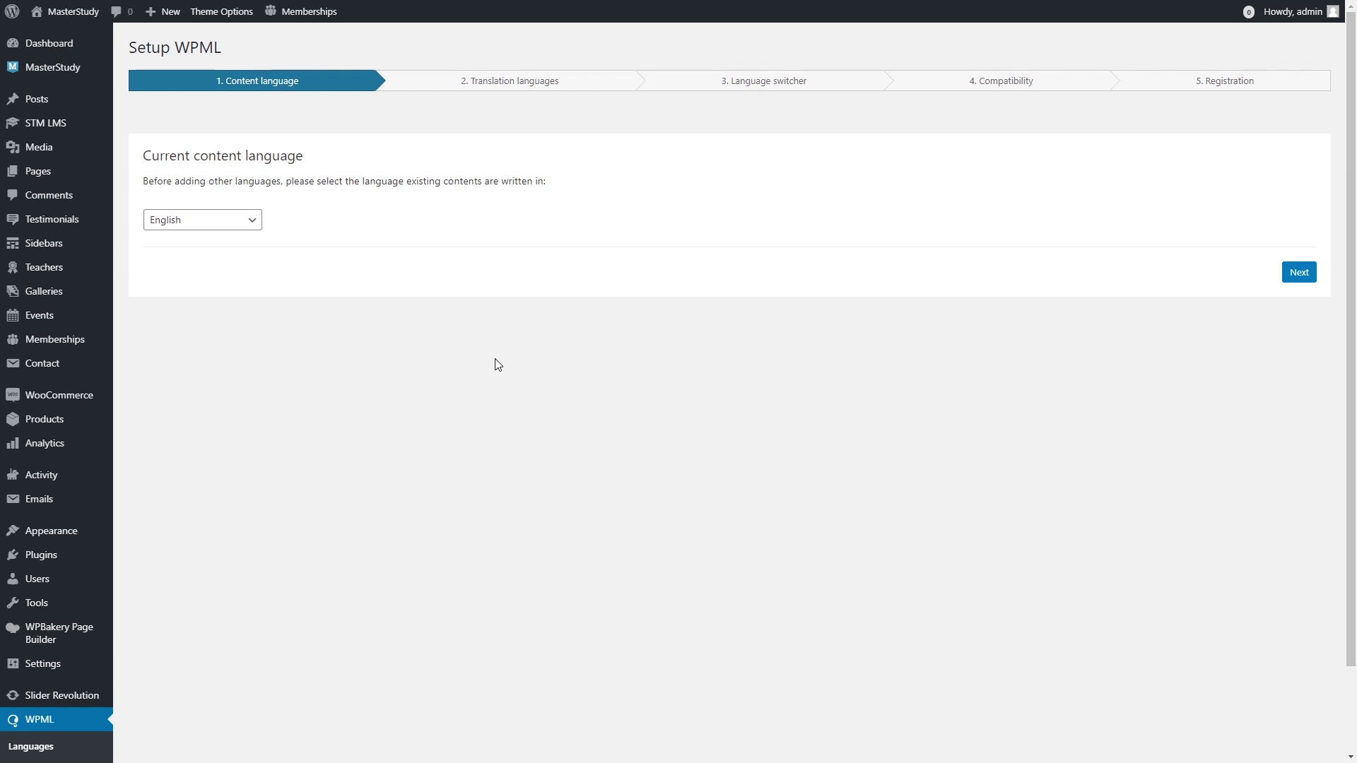
left_click(230, 220)
left_click(191, 436)
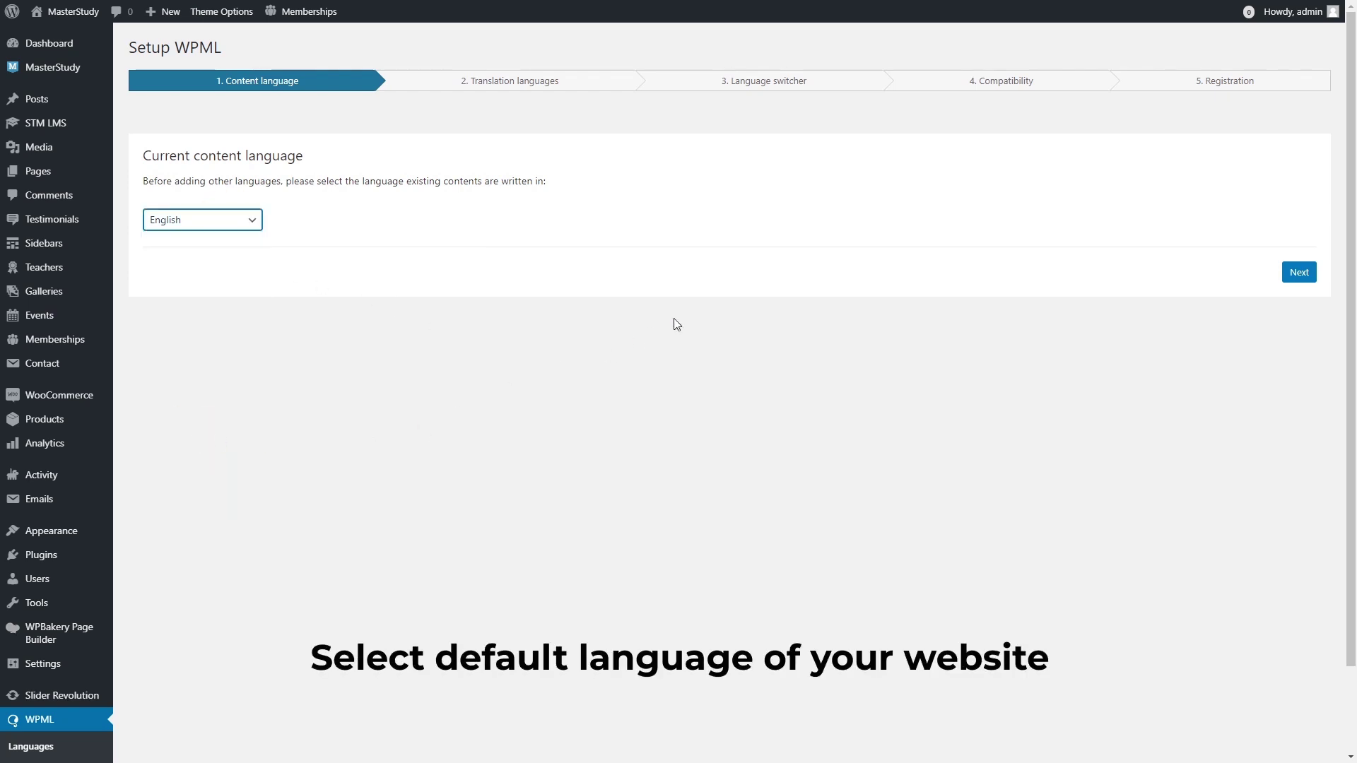
left_click(1292, 275)
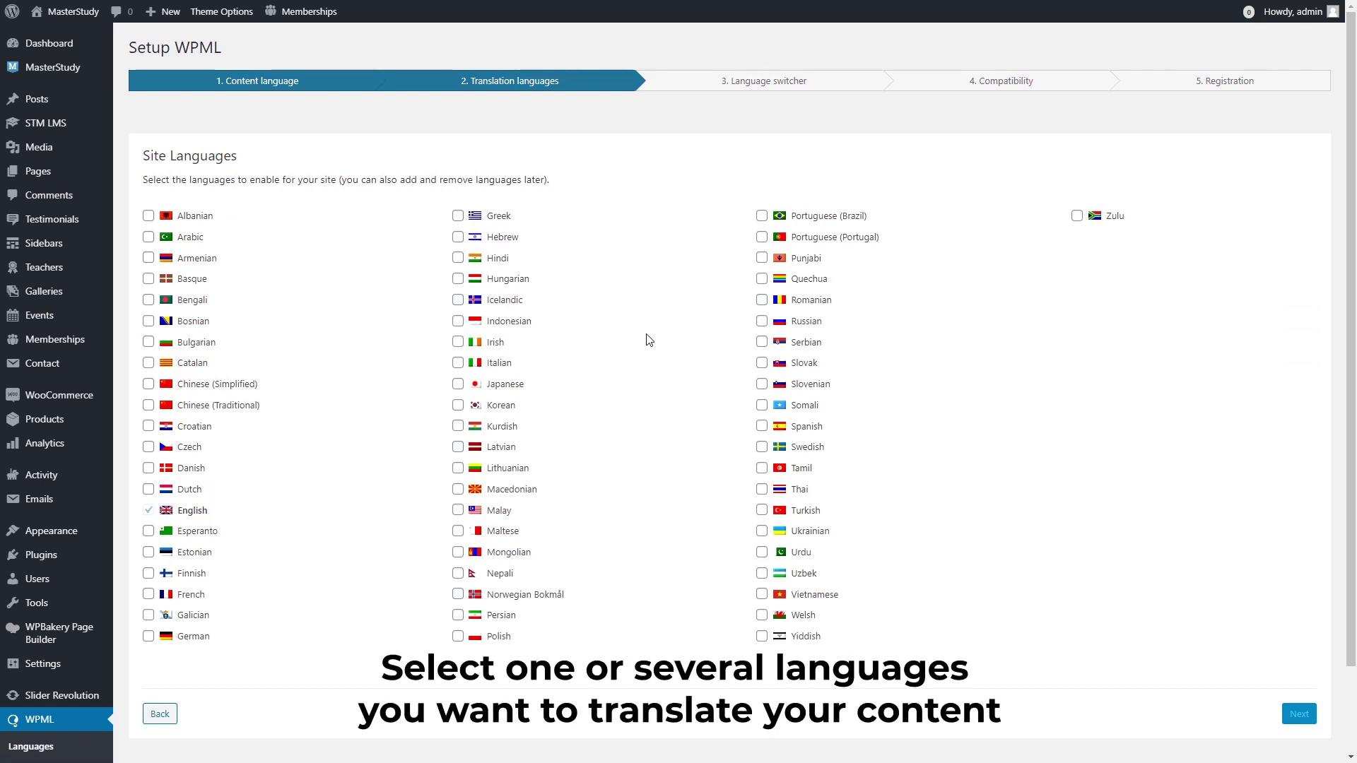
Enable German as a translation language and accept the default language switcher options
left_click(147, 638)
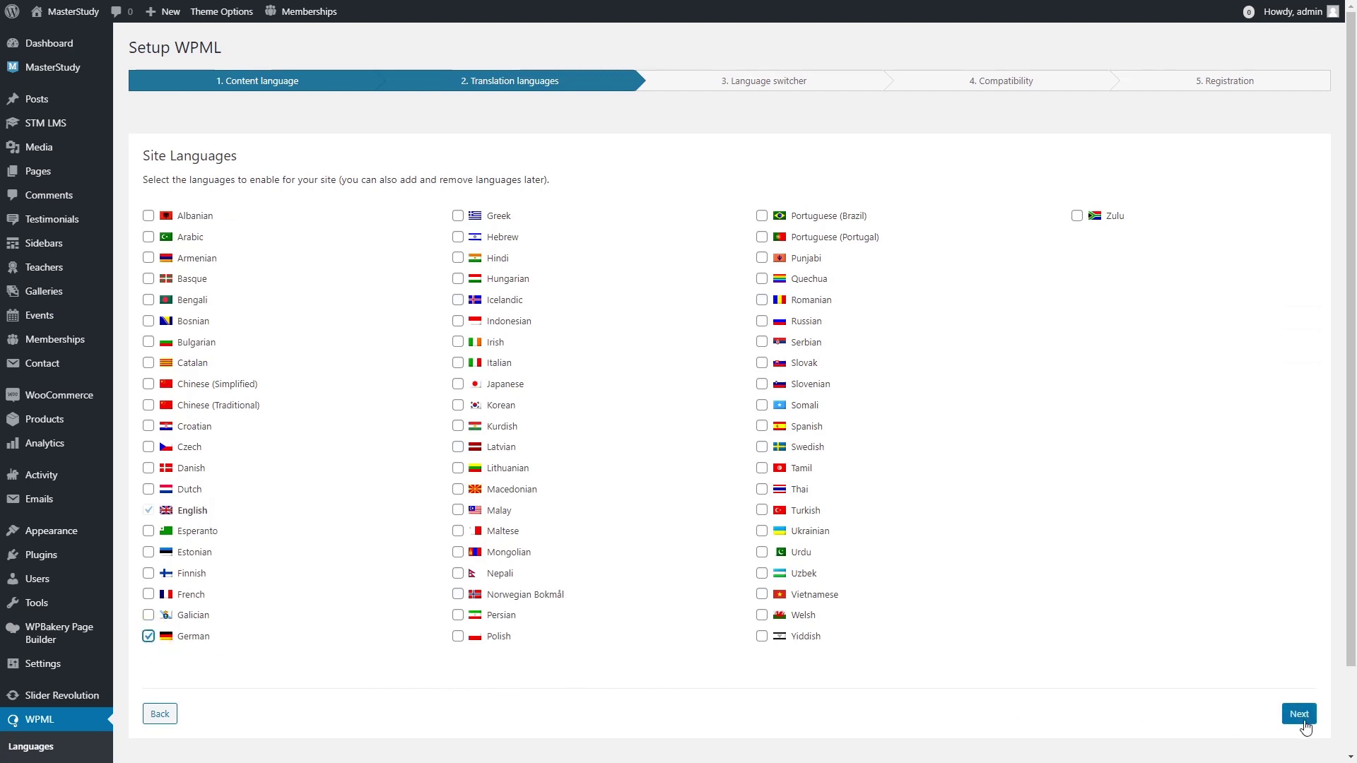
left_click(1299, 715)
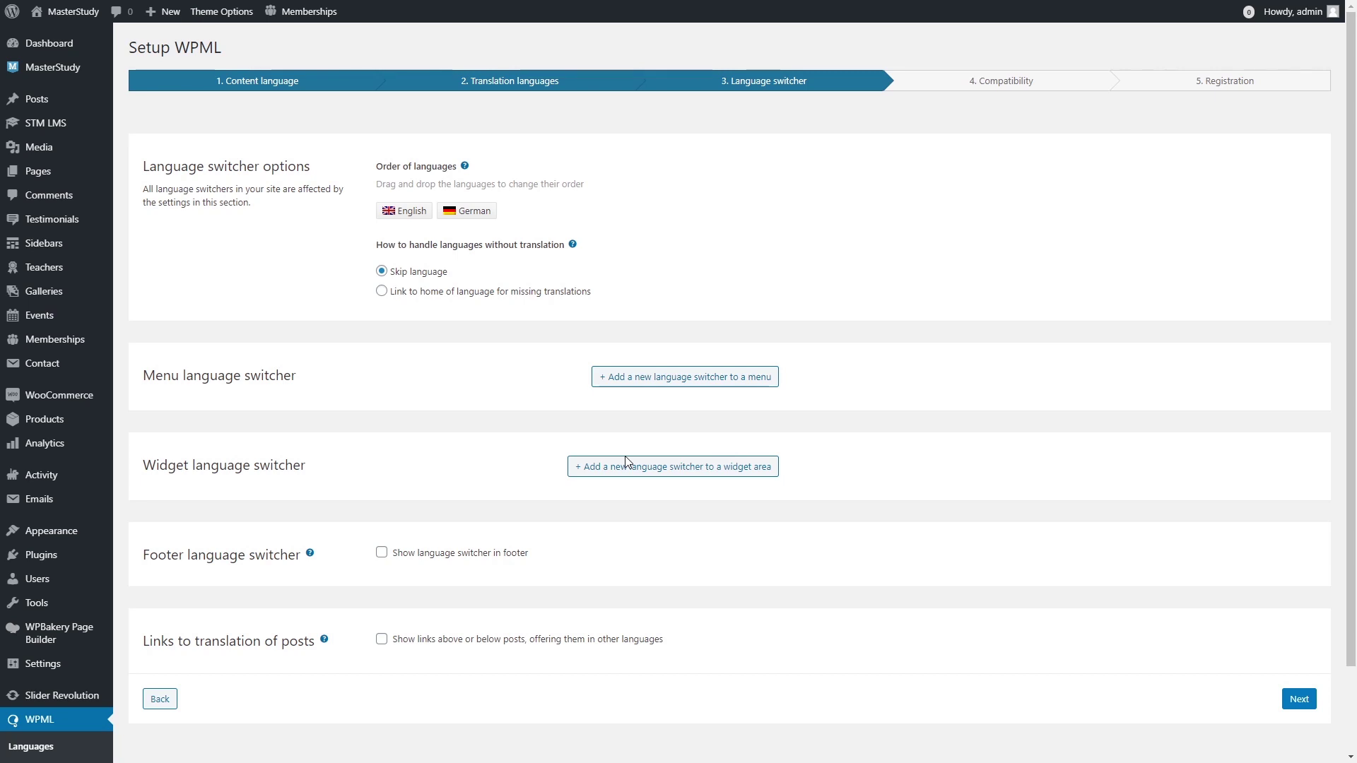
left_click(1296, 702)
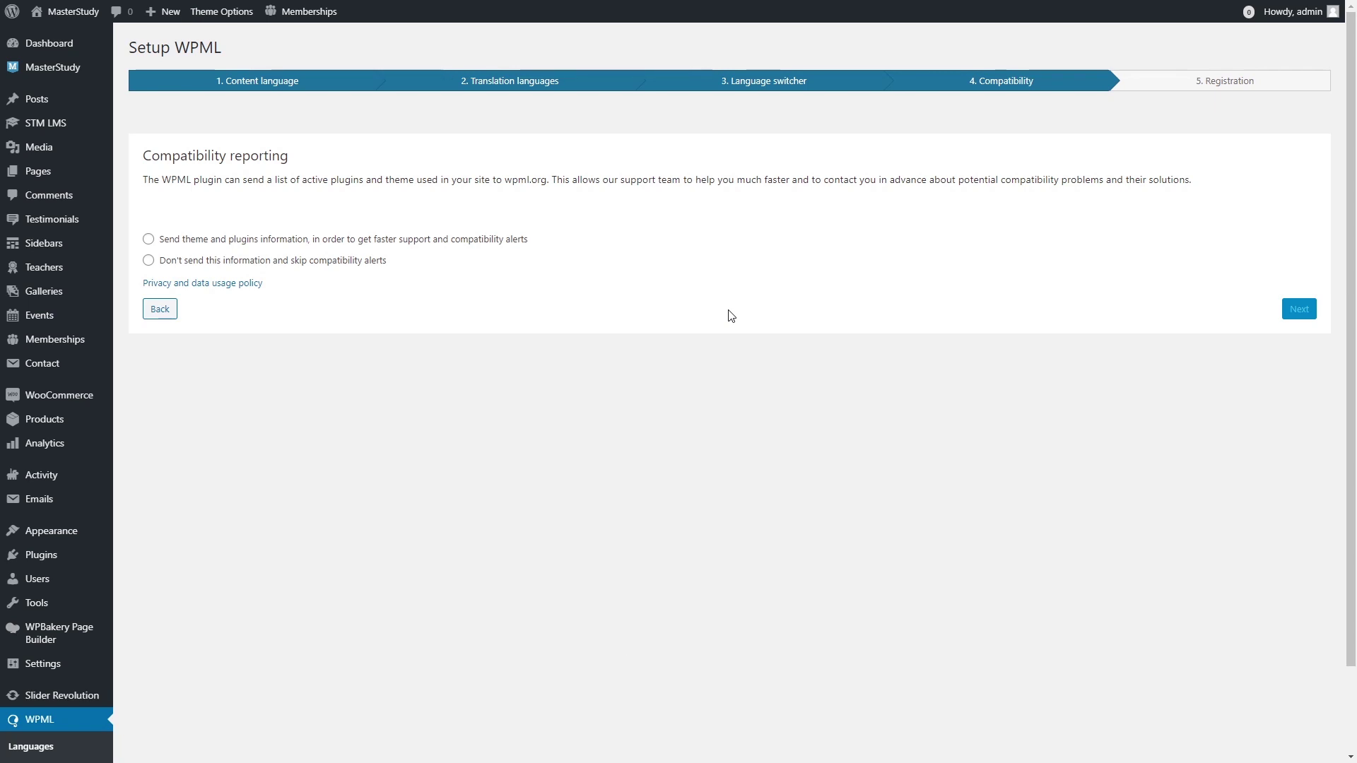
Finish the WPML setup without sending theme and plugin information, postponing the site key registration
left_click(268, 260)
left_click(1298, 310)
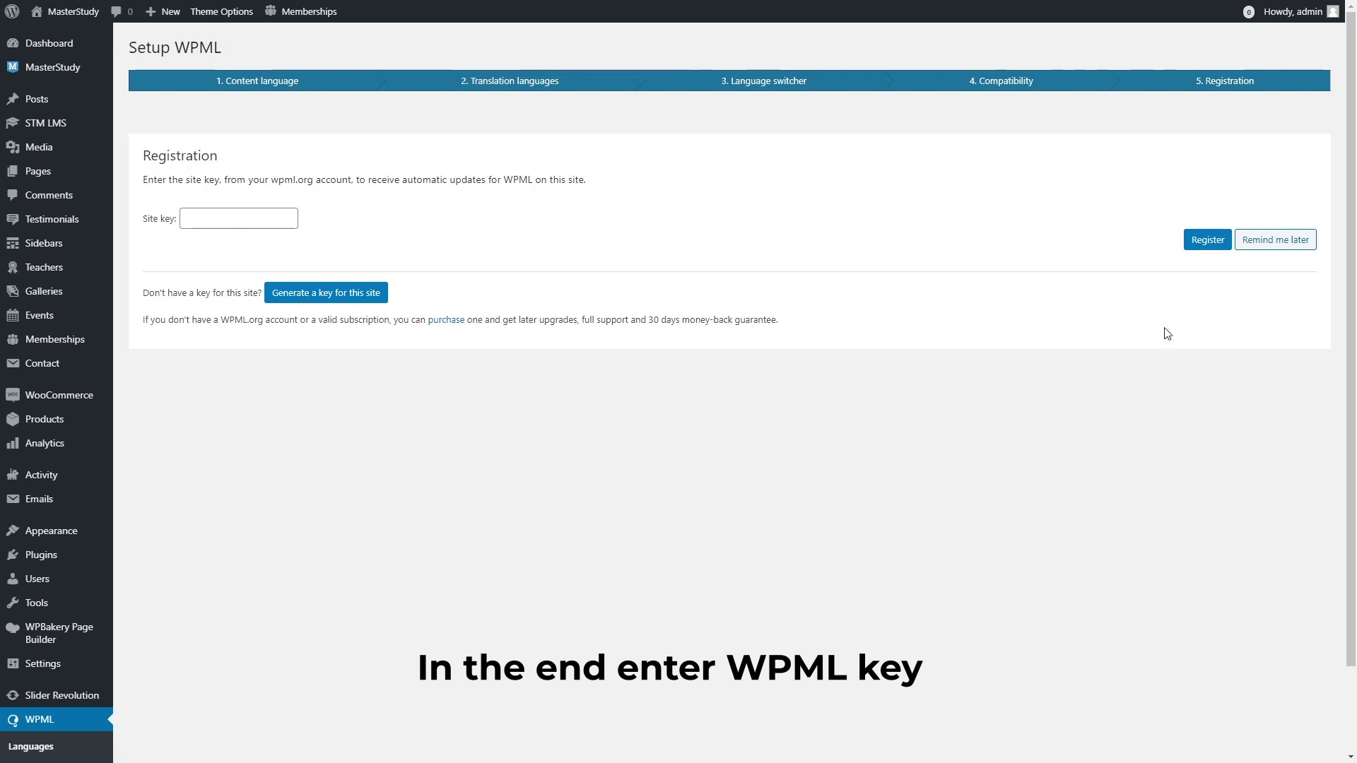
left_click(1260, 241)
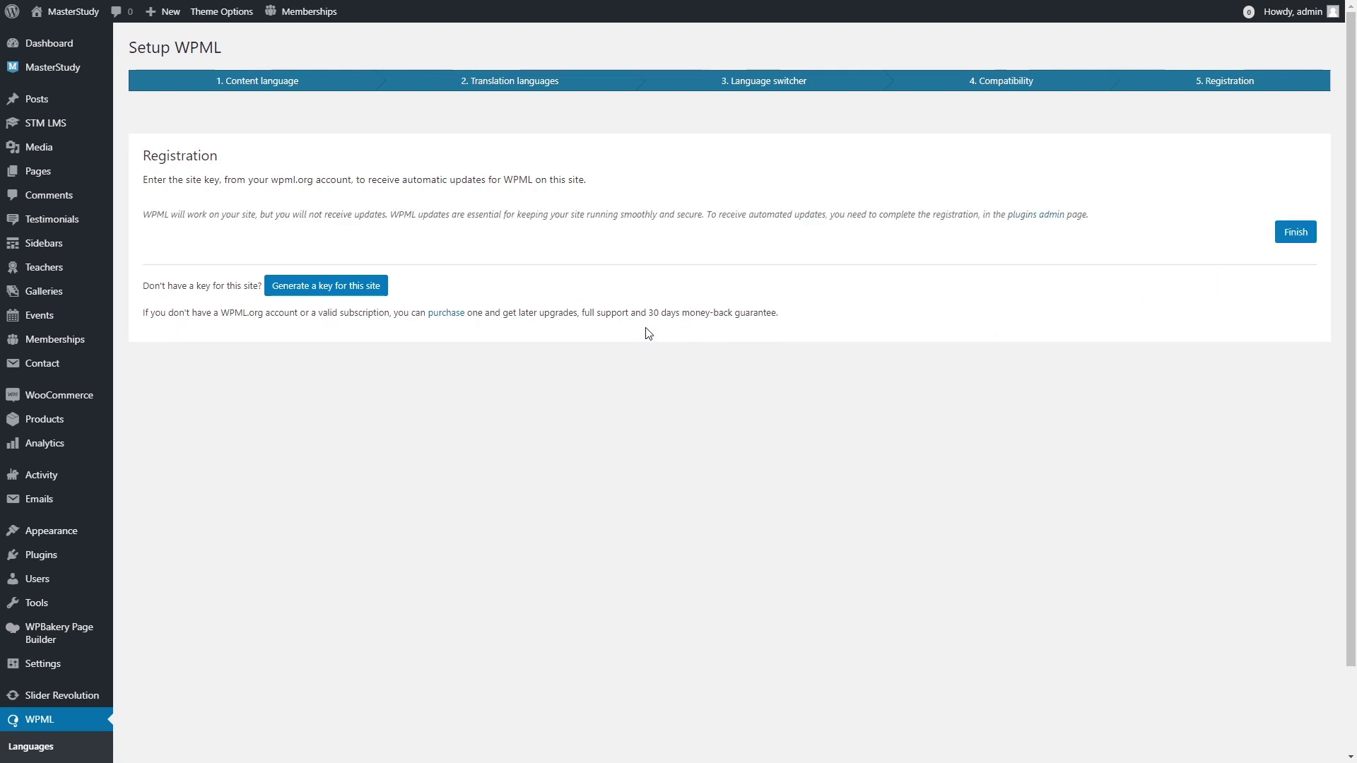
left_click(1295, 232)
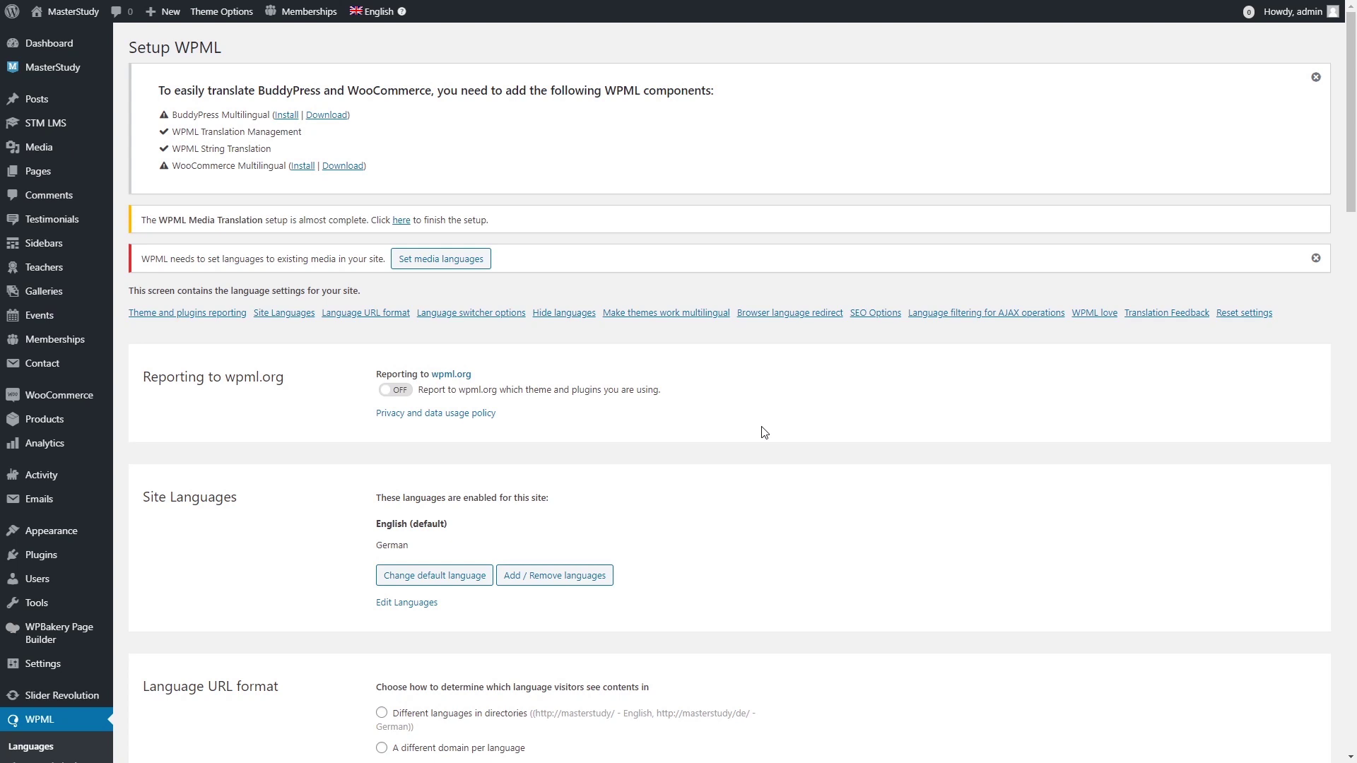
Set the language URL format to different languages in directories and save it
scroll(764, 432, "down", 6)
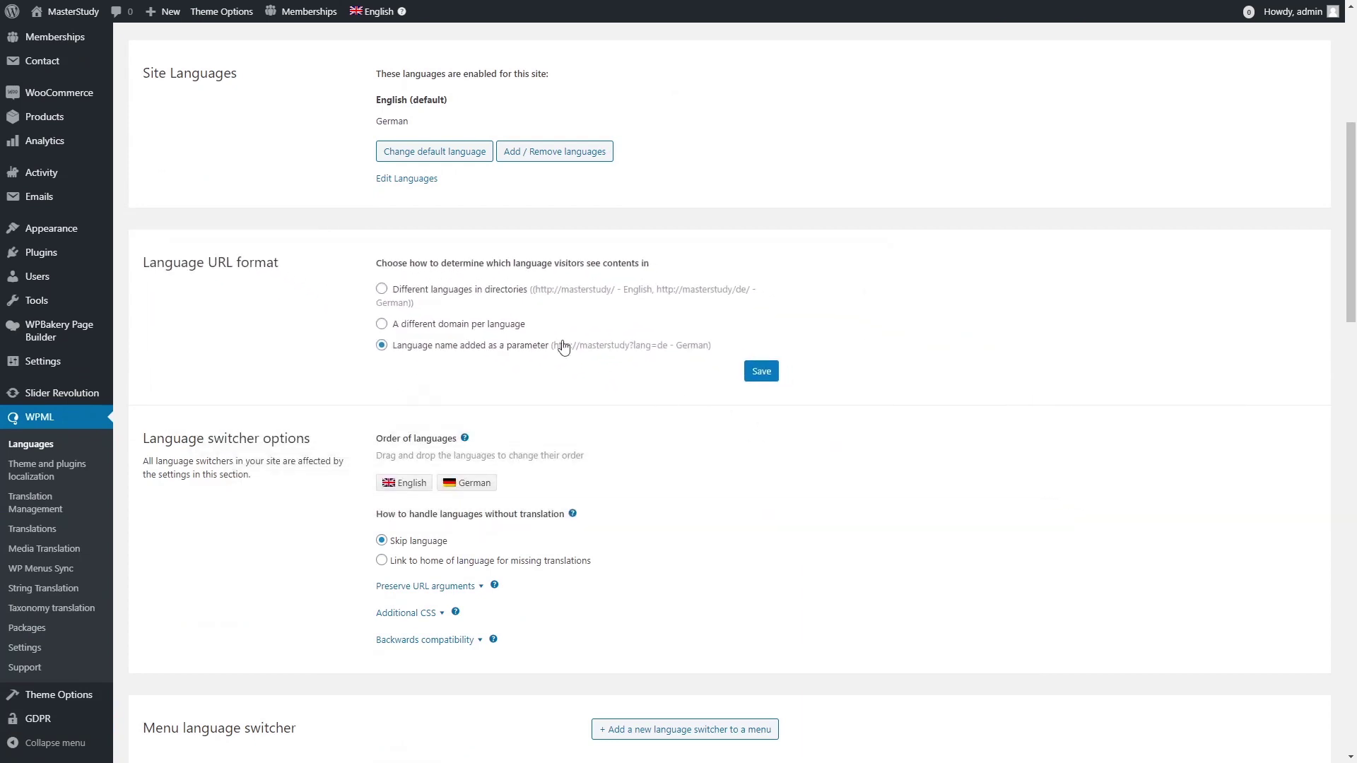
left_click(382, 288)
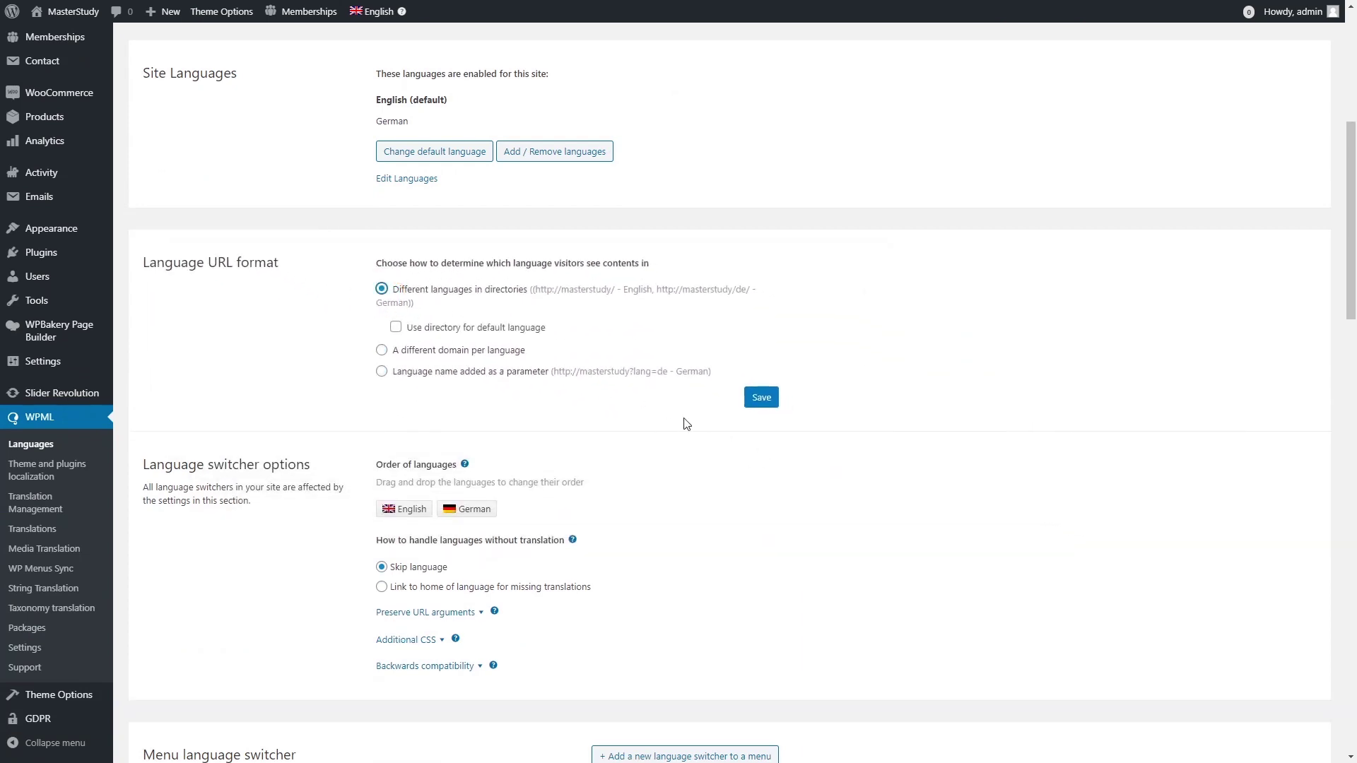
left_click(762, 397)
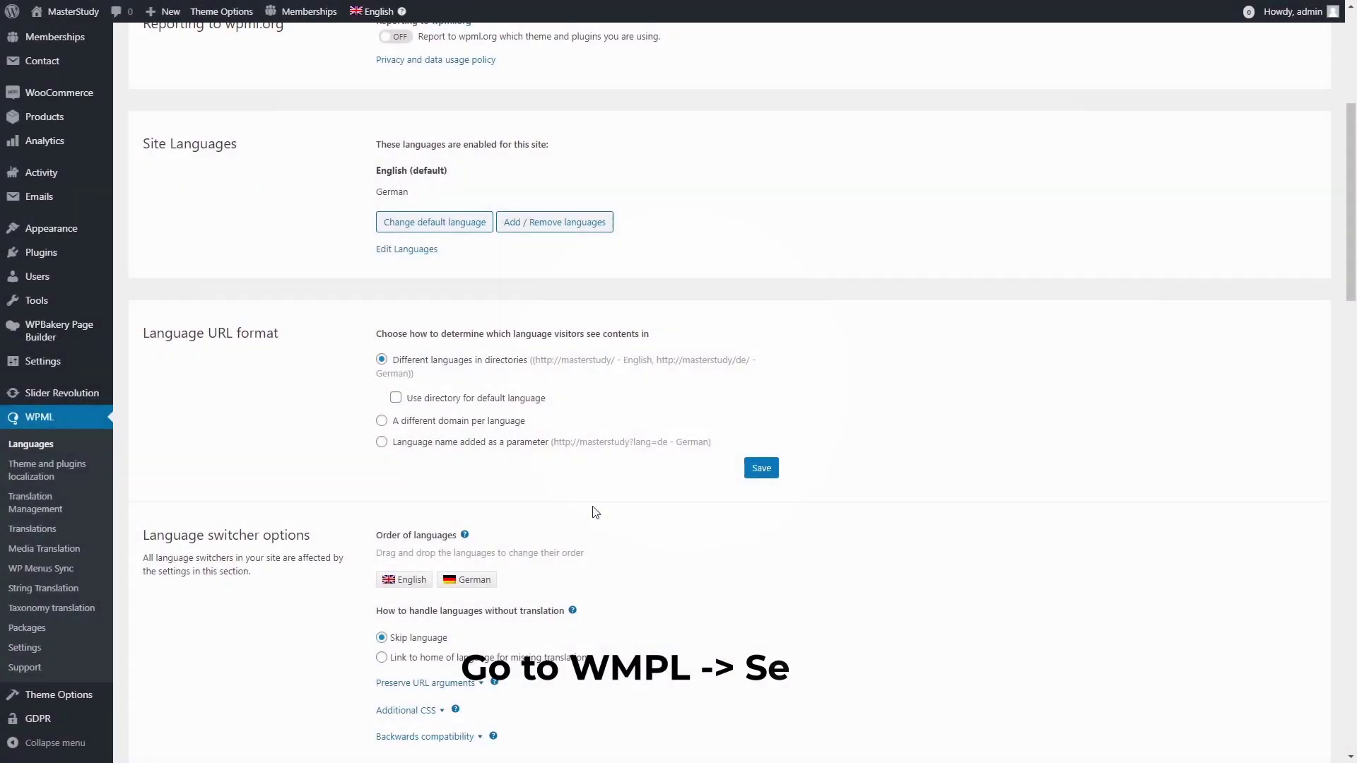
In the WPML settings, use the Advanced Translation Editor for both new content and content created with the Classic Translation Editor, and save
left_click(25, 648)
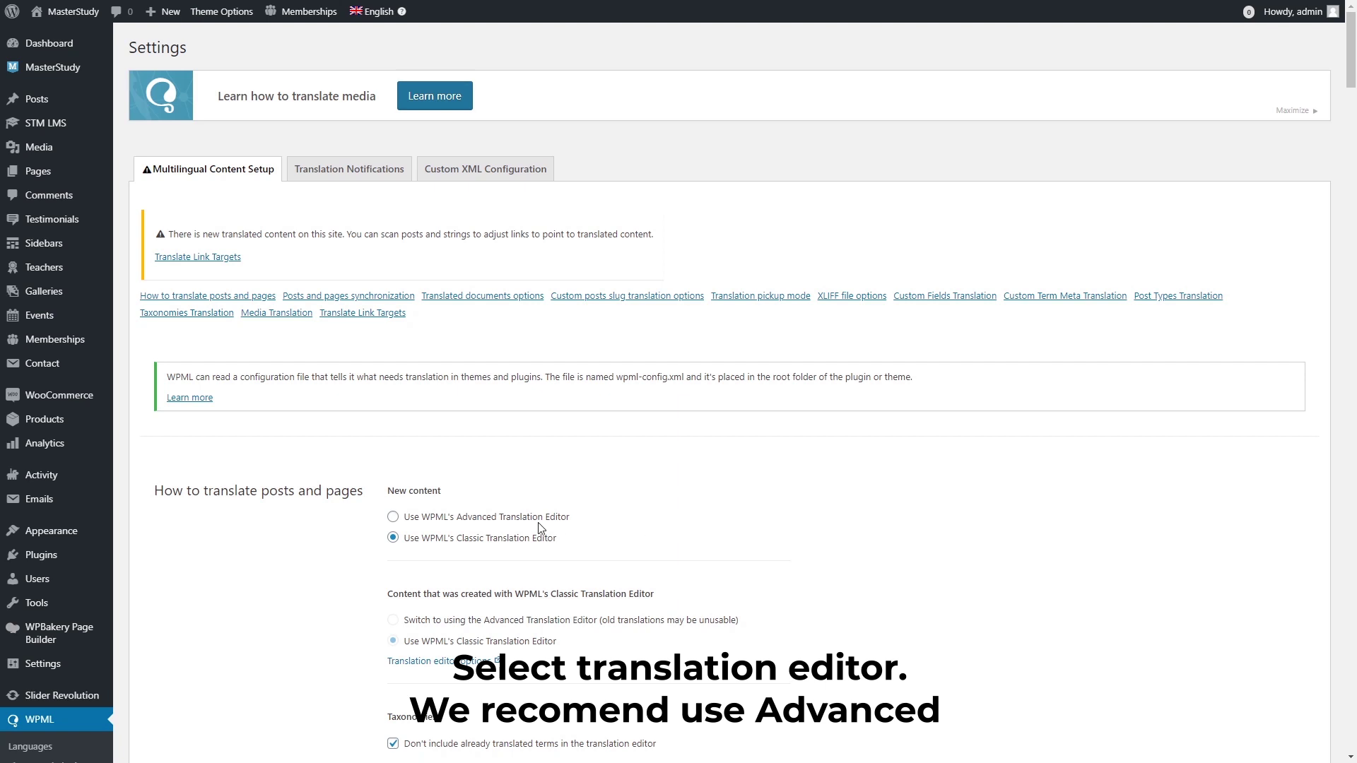
left_click(393, 516)
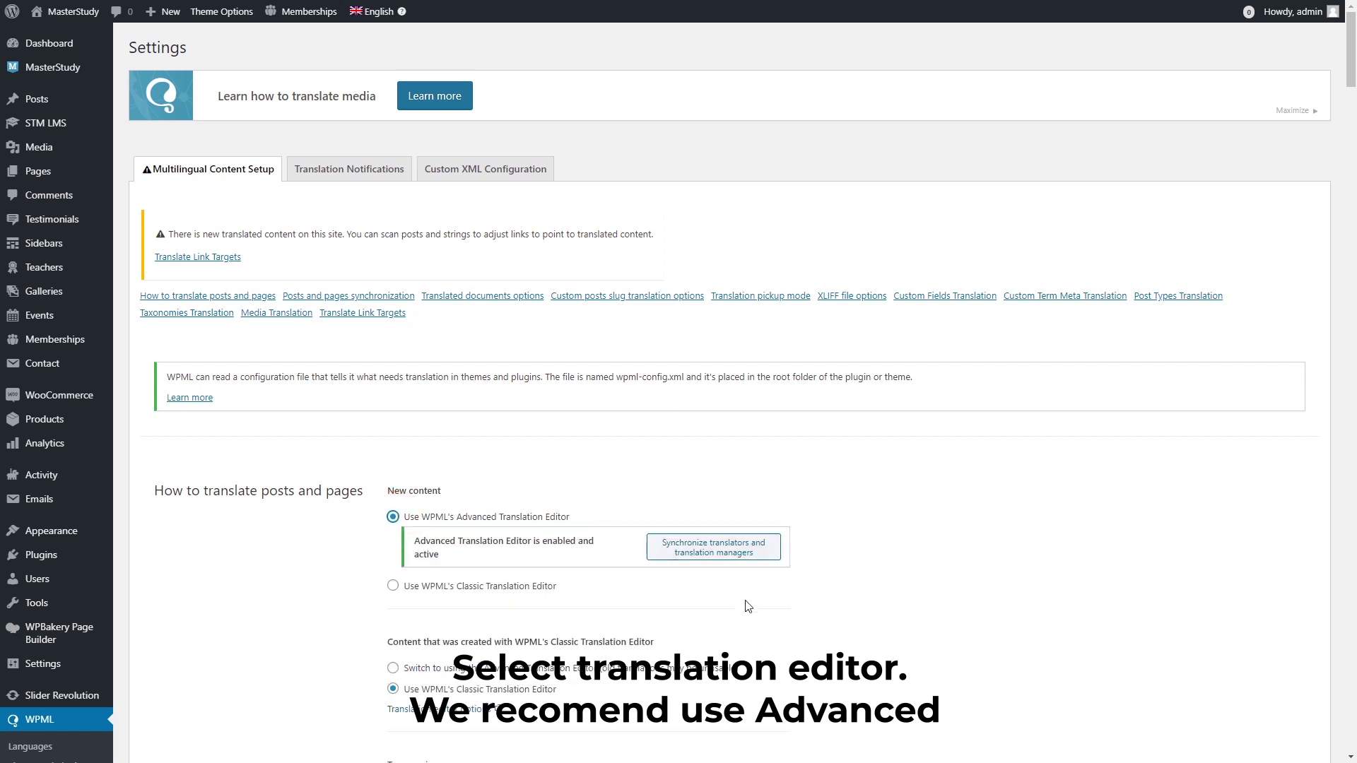
scroll(556, 613, "down", 4)
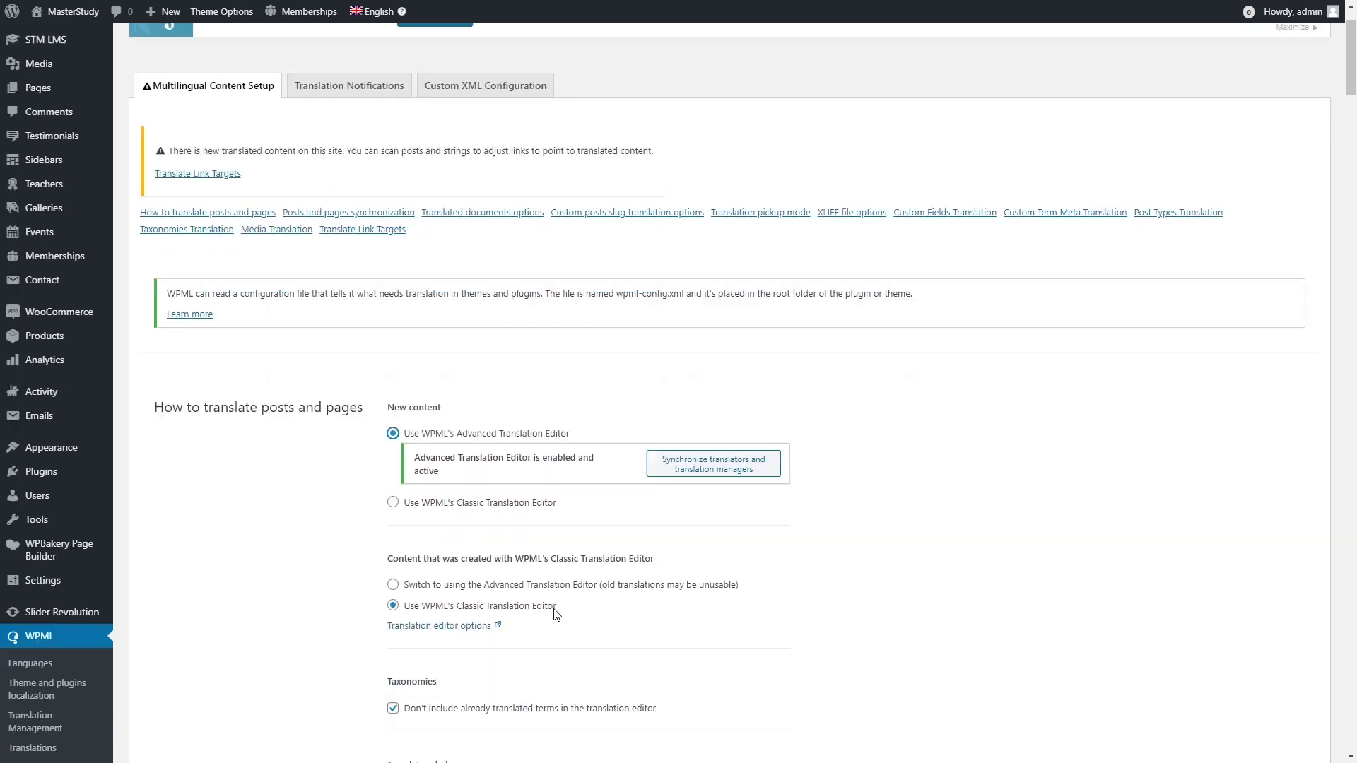
left_click(393, 385)
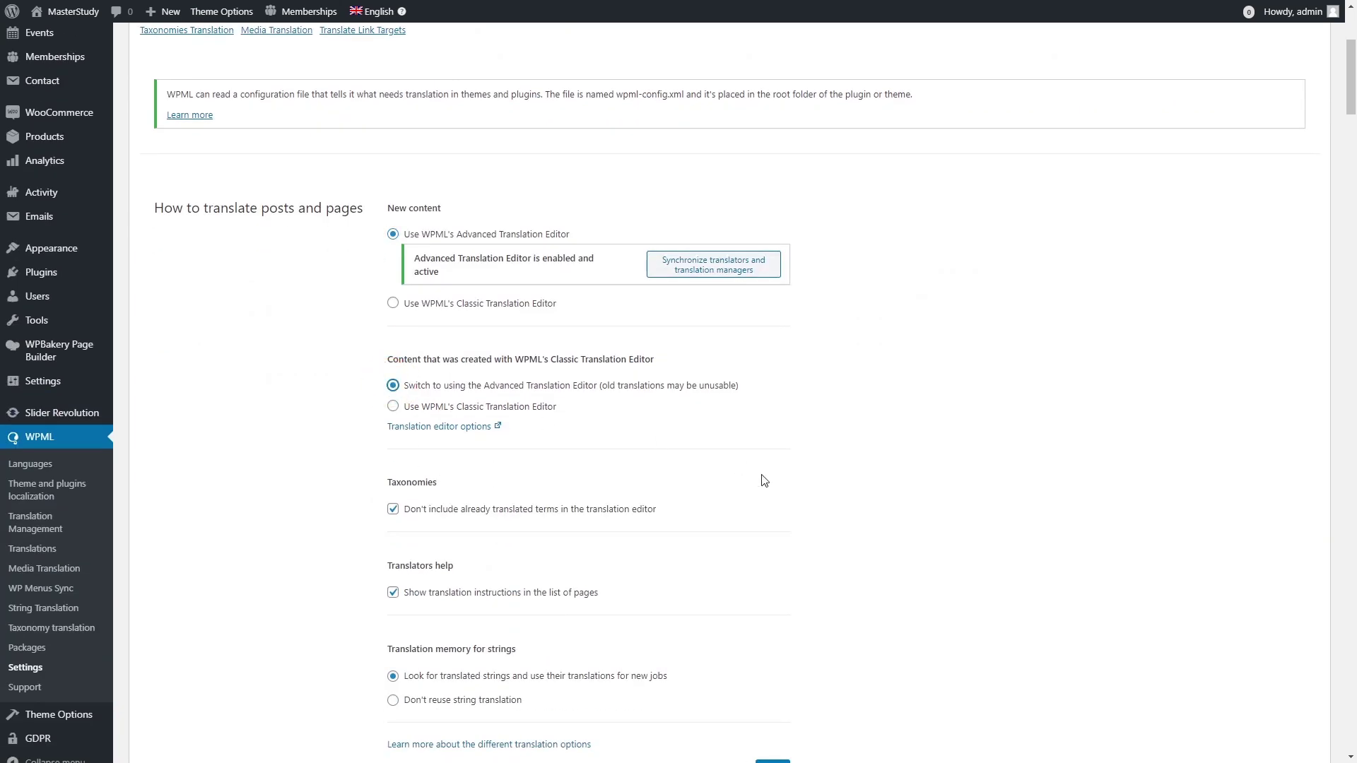
scroll(766, 485, "down", 3)
left_click(772, 558)
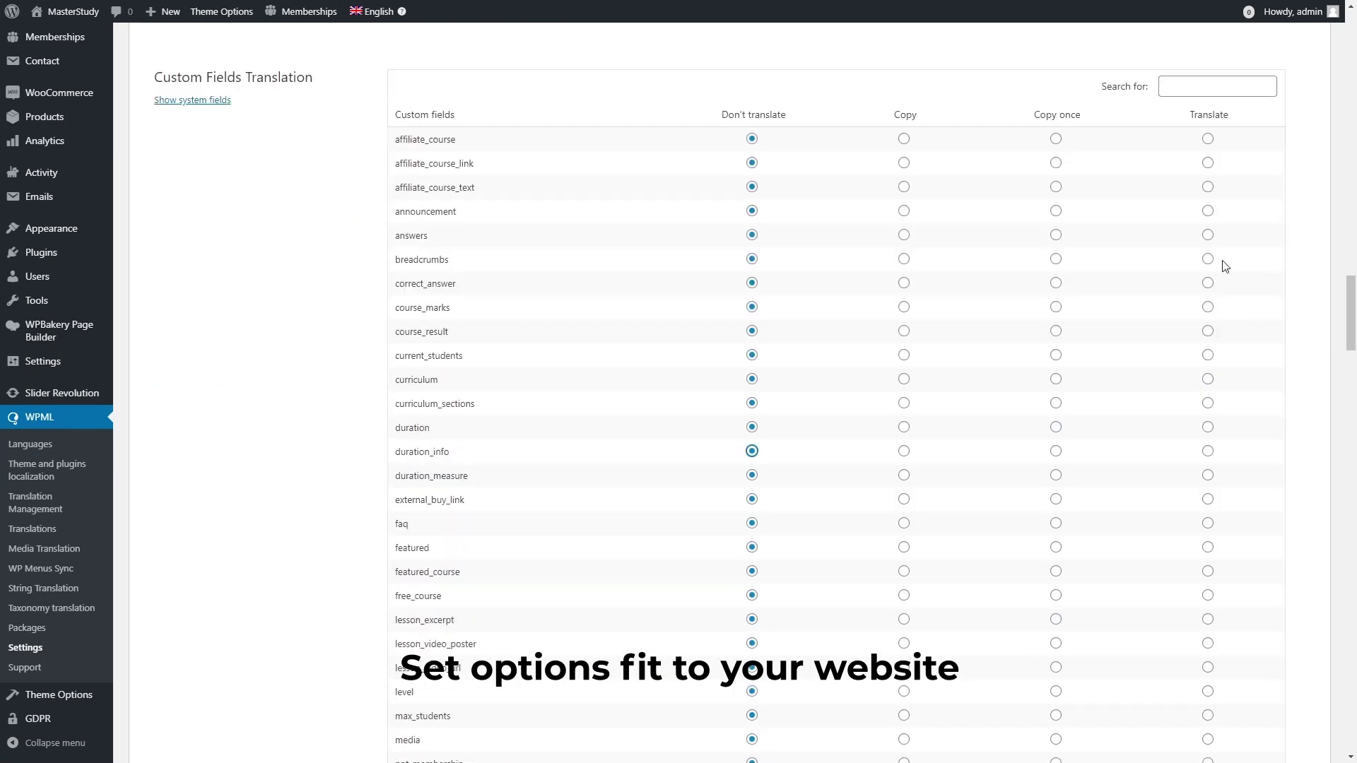
Set the needed custom fields, including curriculum, to Translate and save them, and set the course_image term meta to Copy
left_click(1208, 379)
scroll(1206, 427, "down", 6)
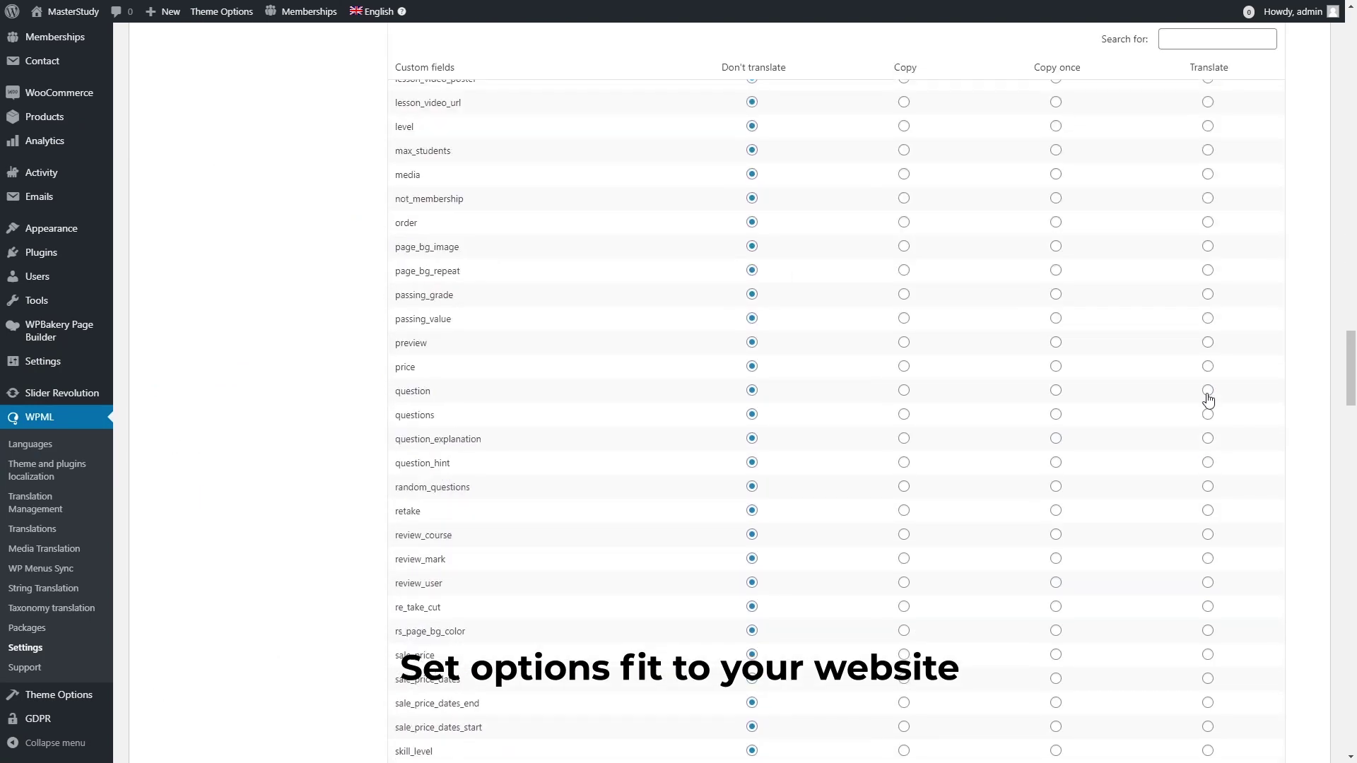
left_click(1206, 445)
scroll(1206, 445, "down", 4)
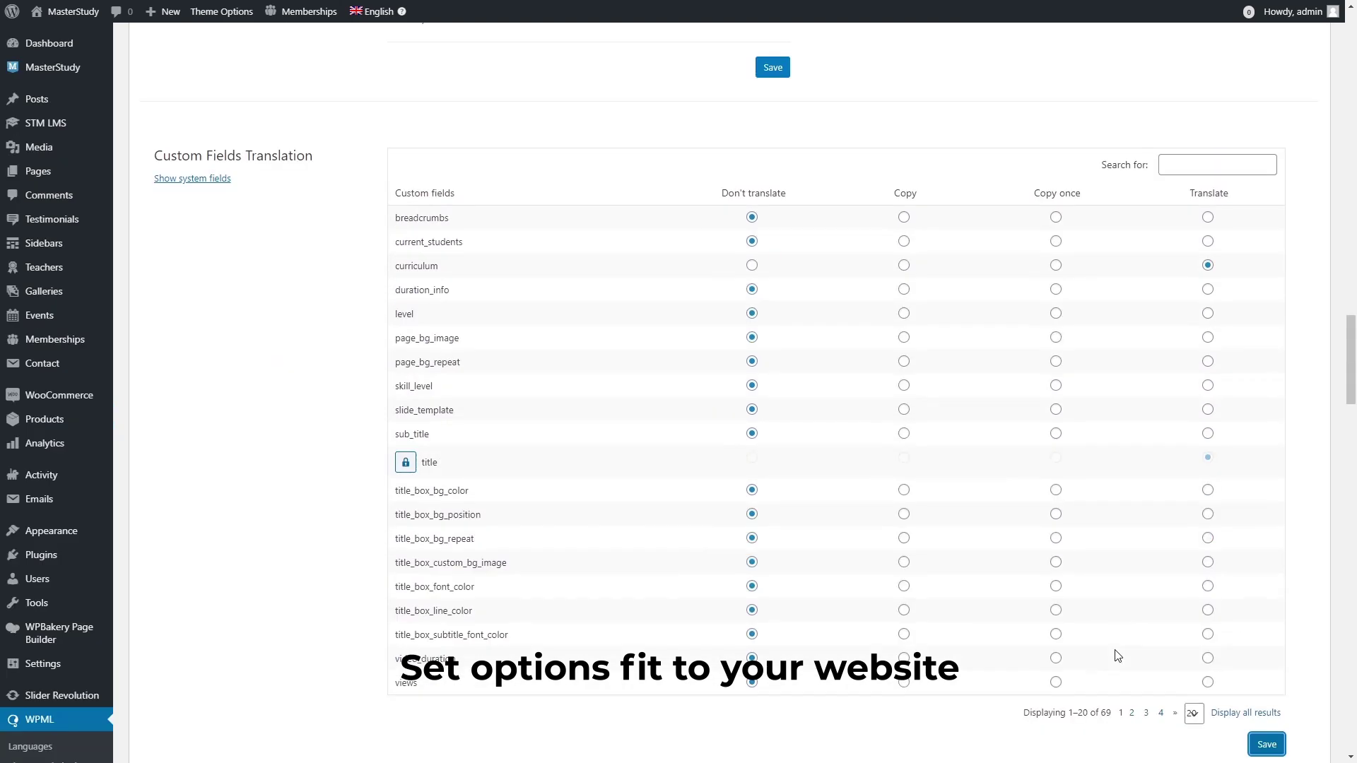
scroll(1117, 656, "down", 6)
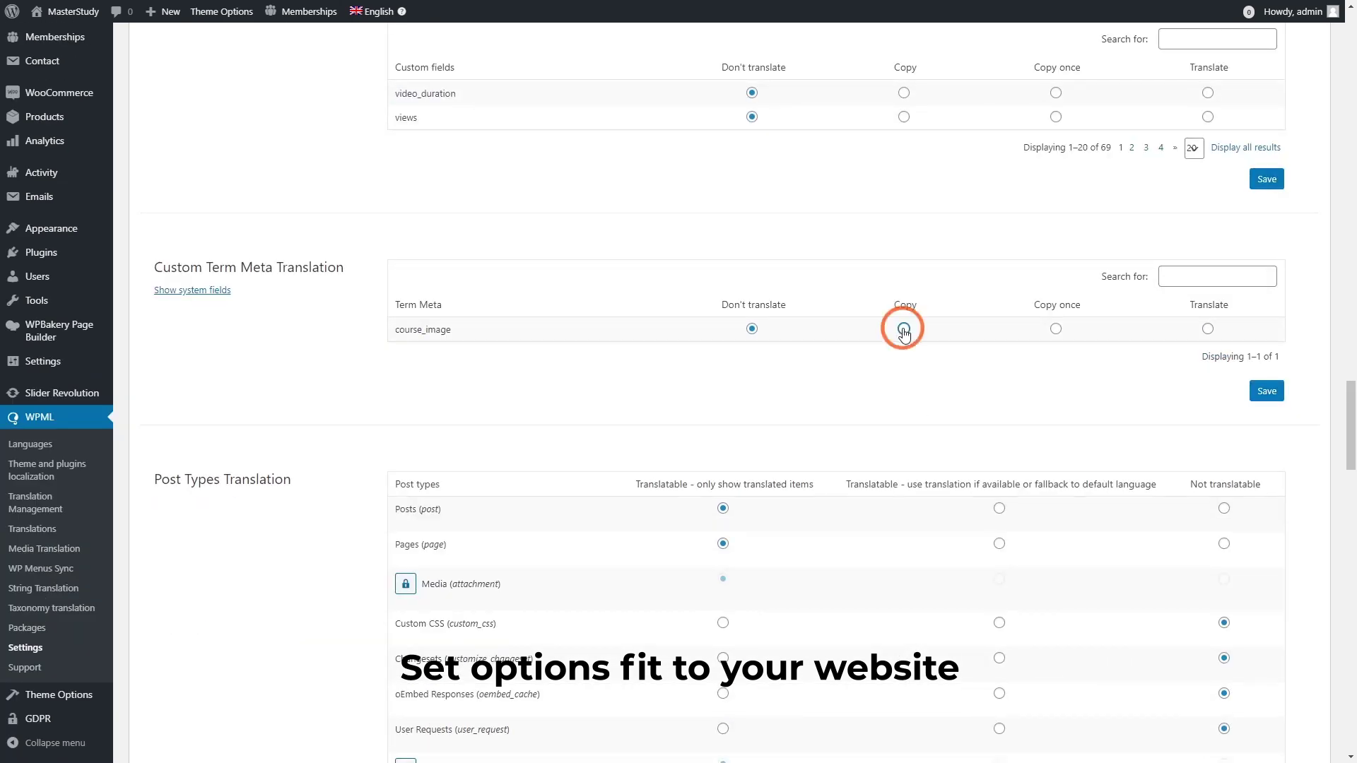
left_click(903, 328)
Start the media translation that duplicates existing media and featured images for translated content
scroll(969, 494, "up", 1)
scroll(968, 496, "down", 9)
scroll(961, 494, "down", 15)
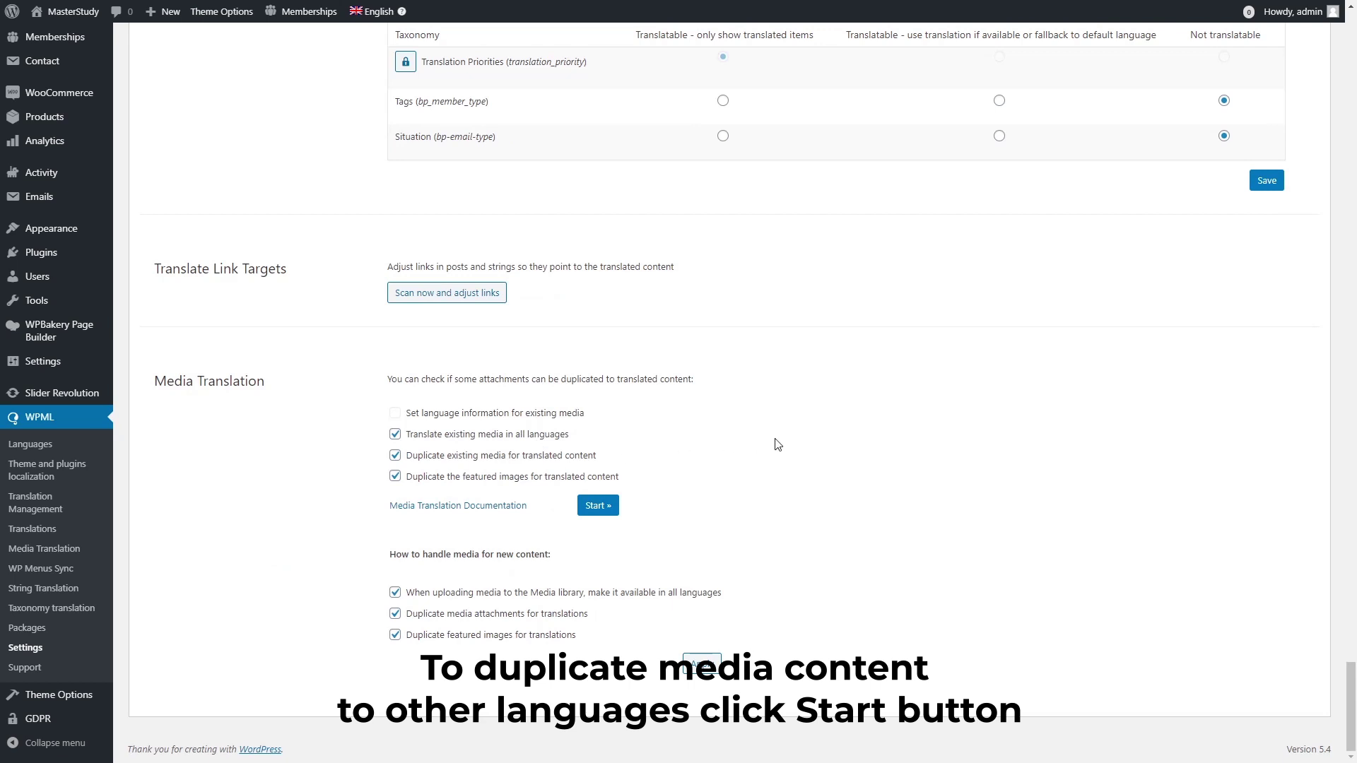
left_click(602, 505)
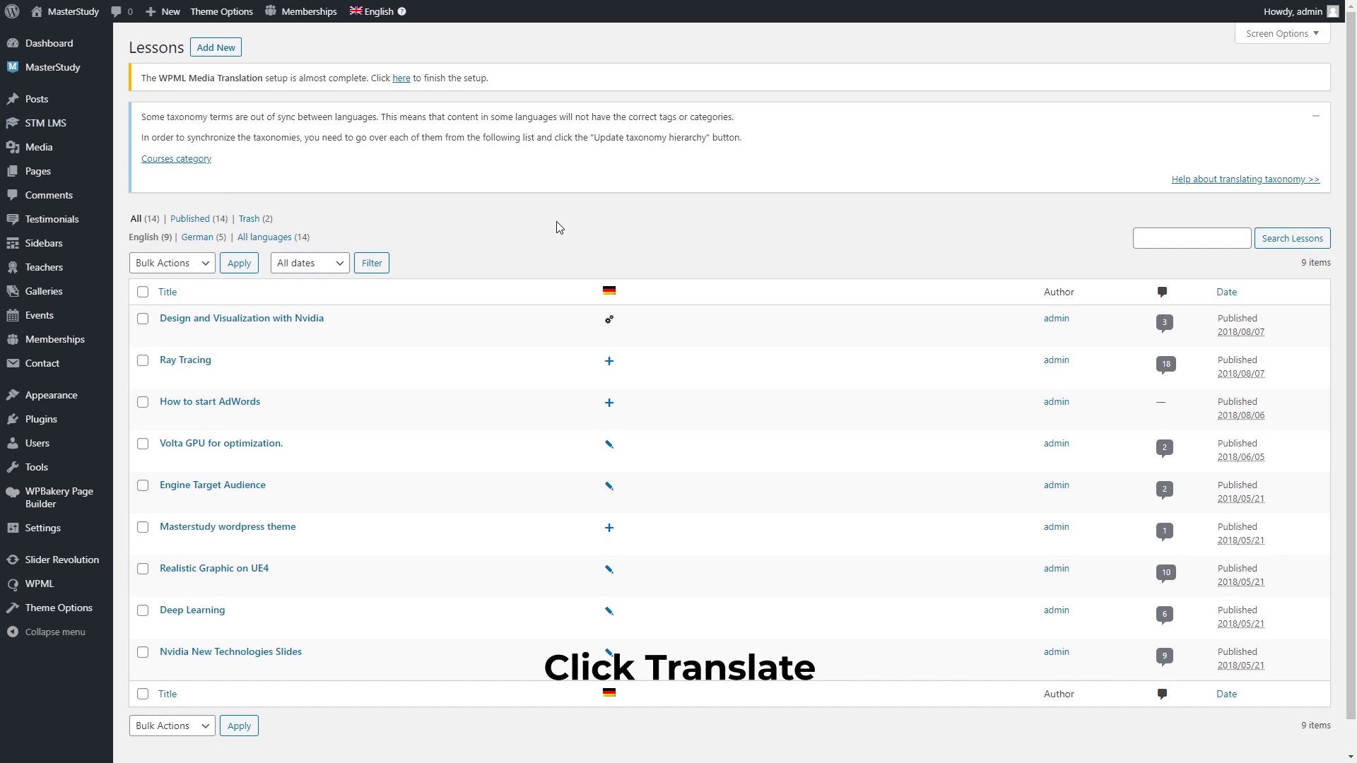
Translate the lesson "Nvidia New Technologies Slides" into German with the title "Nvidia New Technologies Folien" and complete the translation
left_click(609, 652)
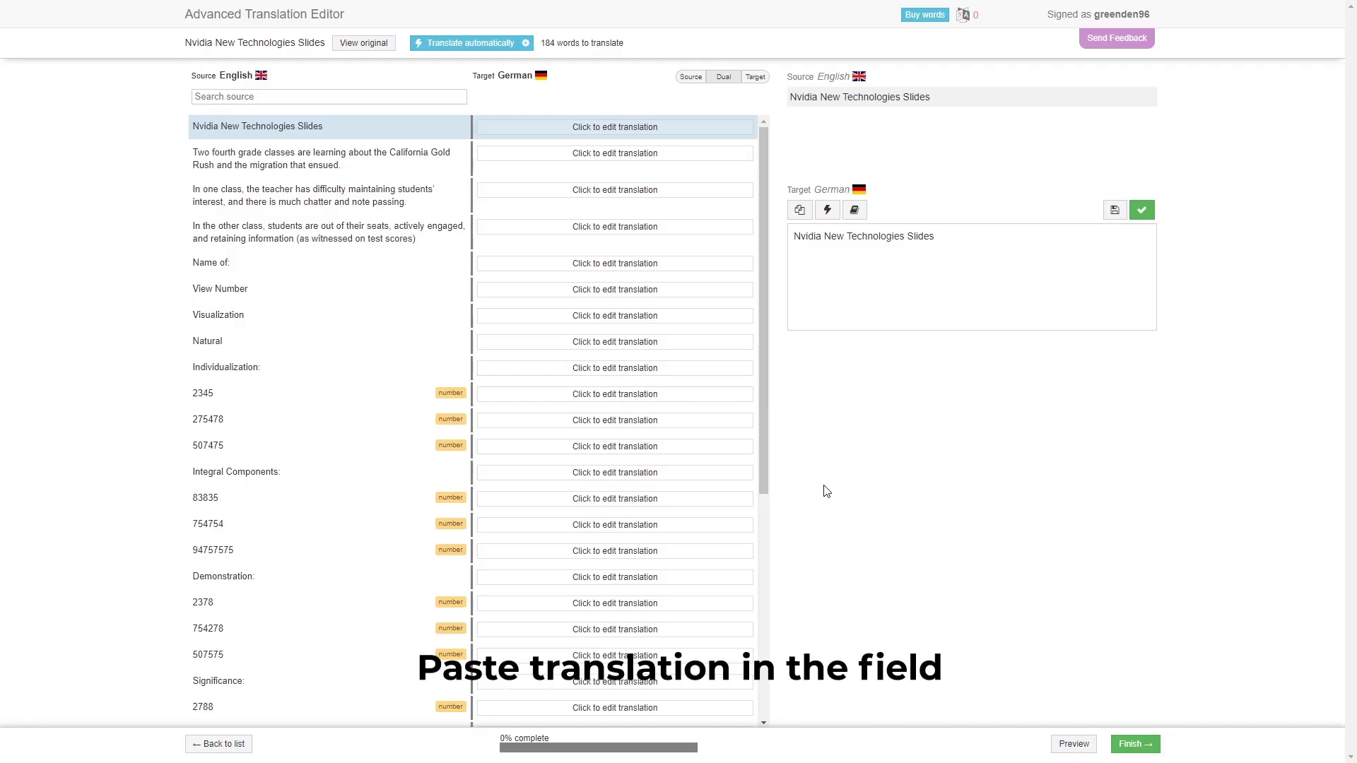
left_click_drag(936, 237, 793, 241)
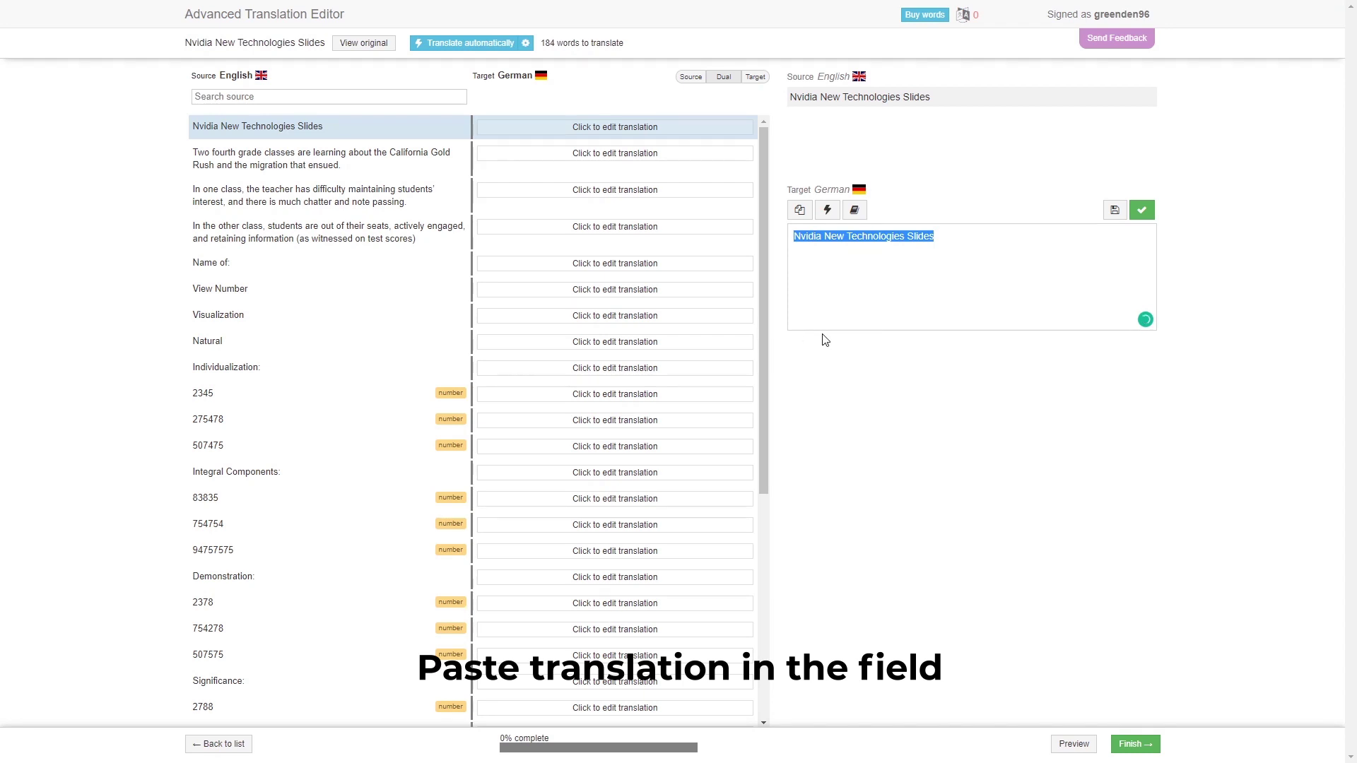
type("Nvidia New Technologies Folien")
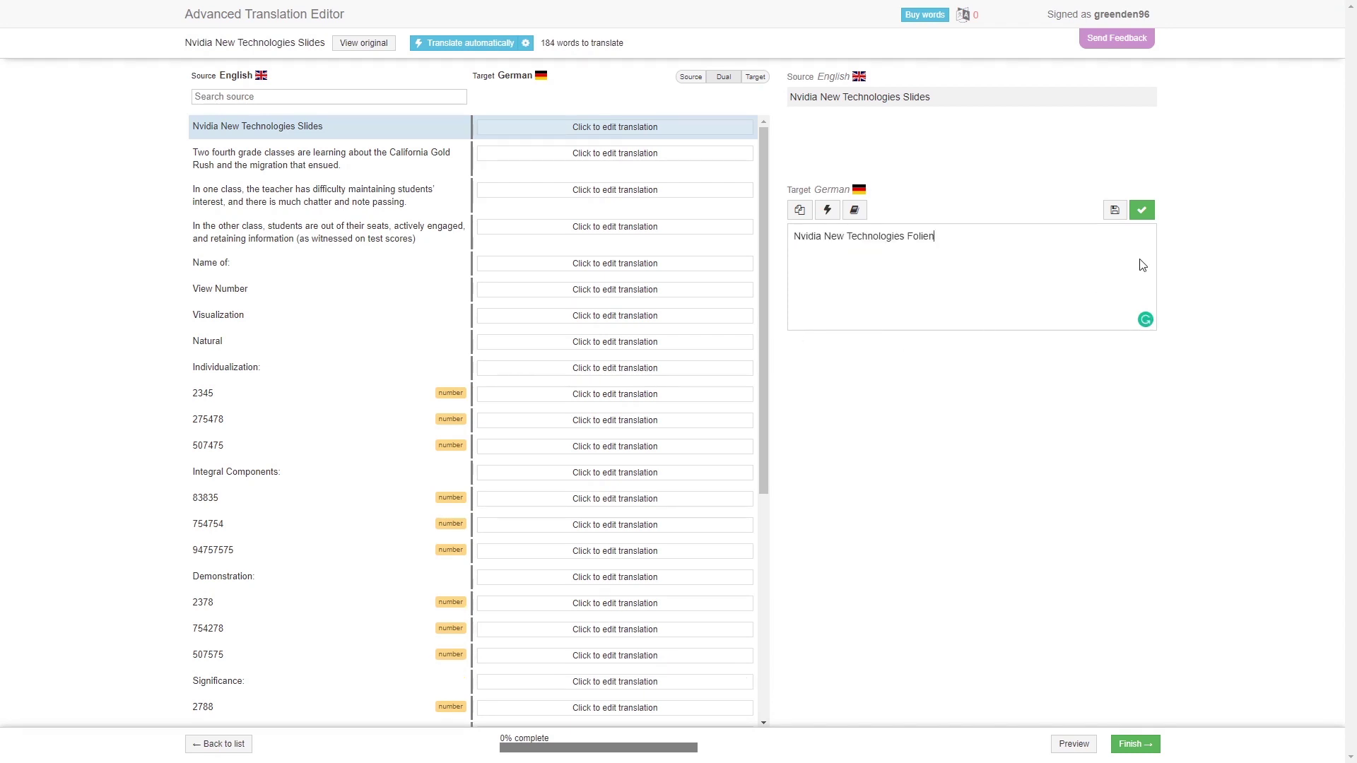
left_click(1142, 209)
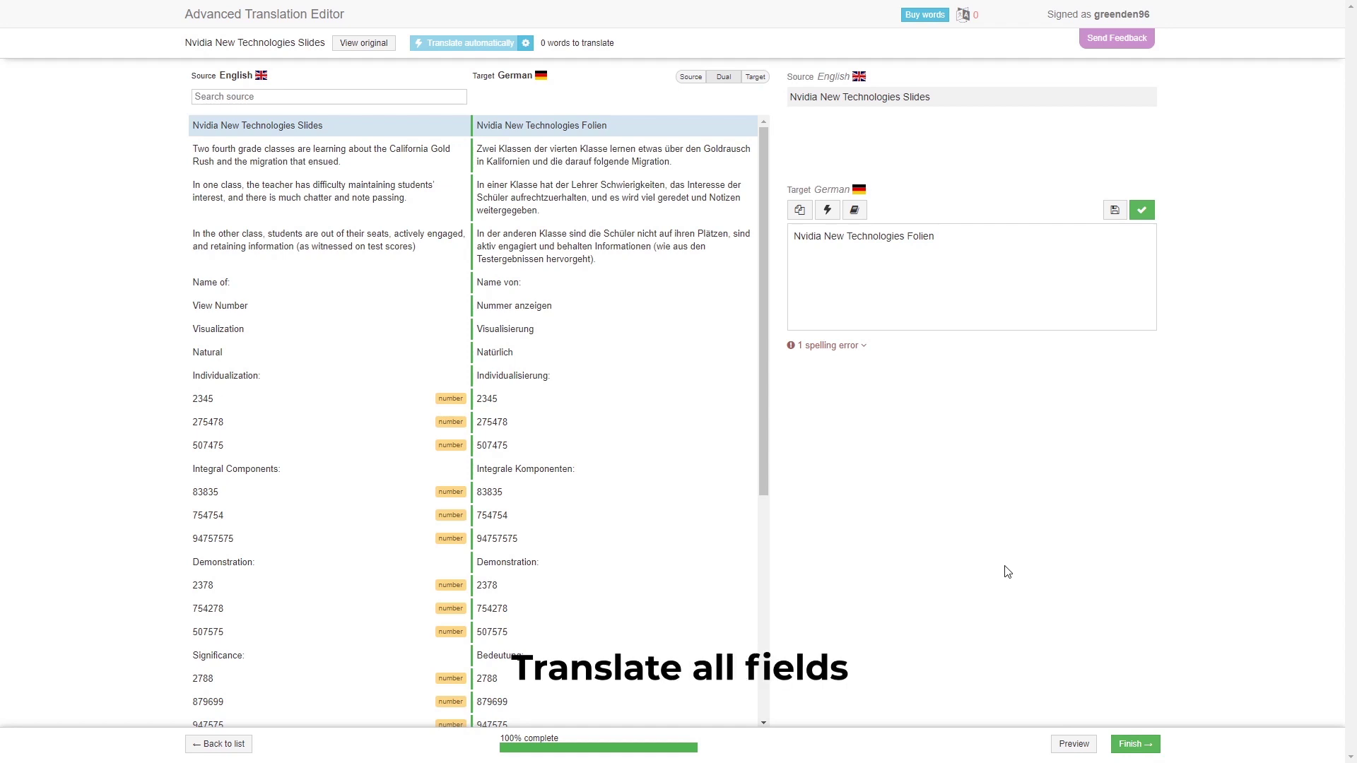
left_click(1131, 743)
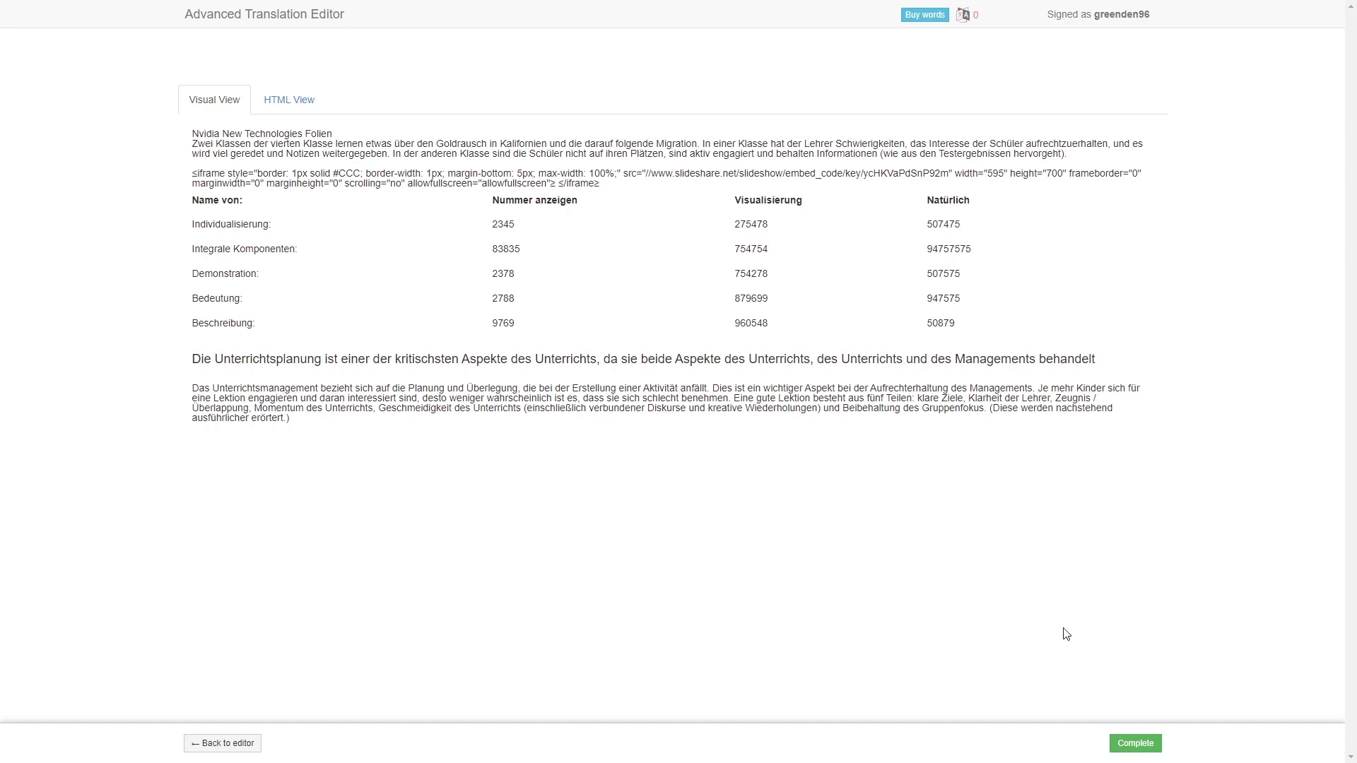
left_click(1127, 742)
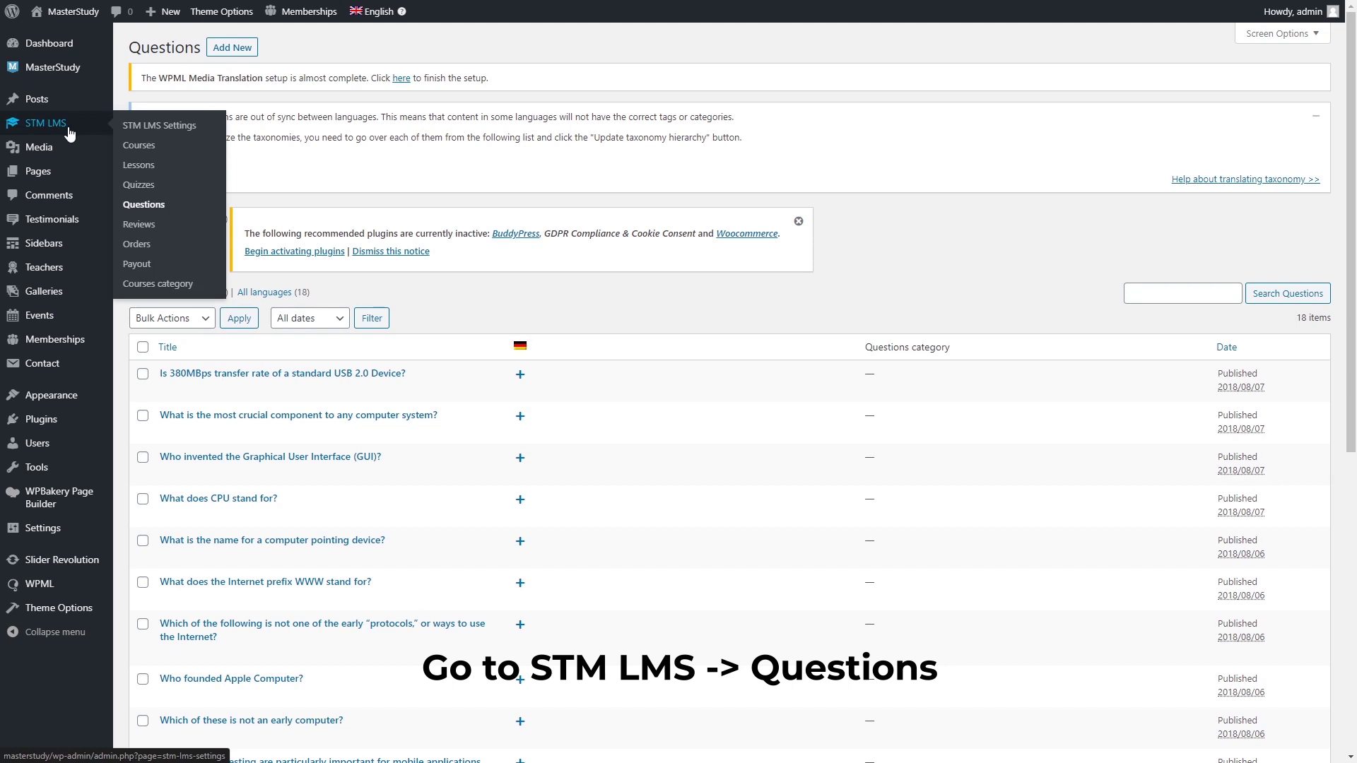
Translate the USB 2.0 question into German as "Ist die Übertragungsrate eines Standard-USB 2.0-Geräts 380 MBit / s?" and complete the translation
left_click(521, 373)
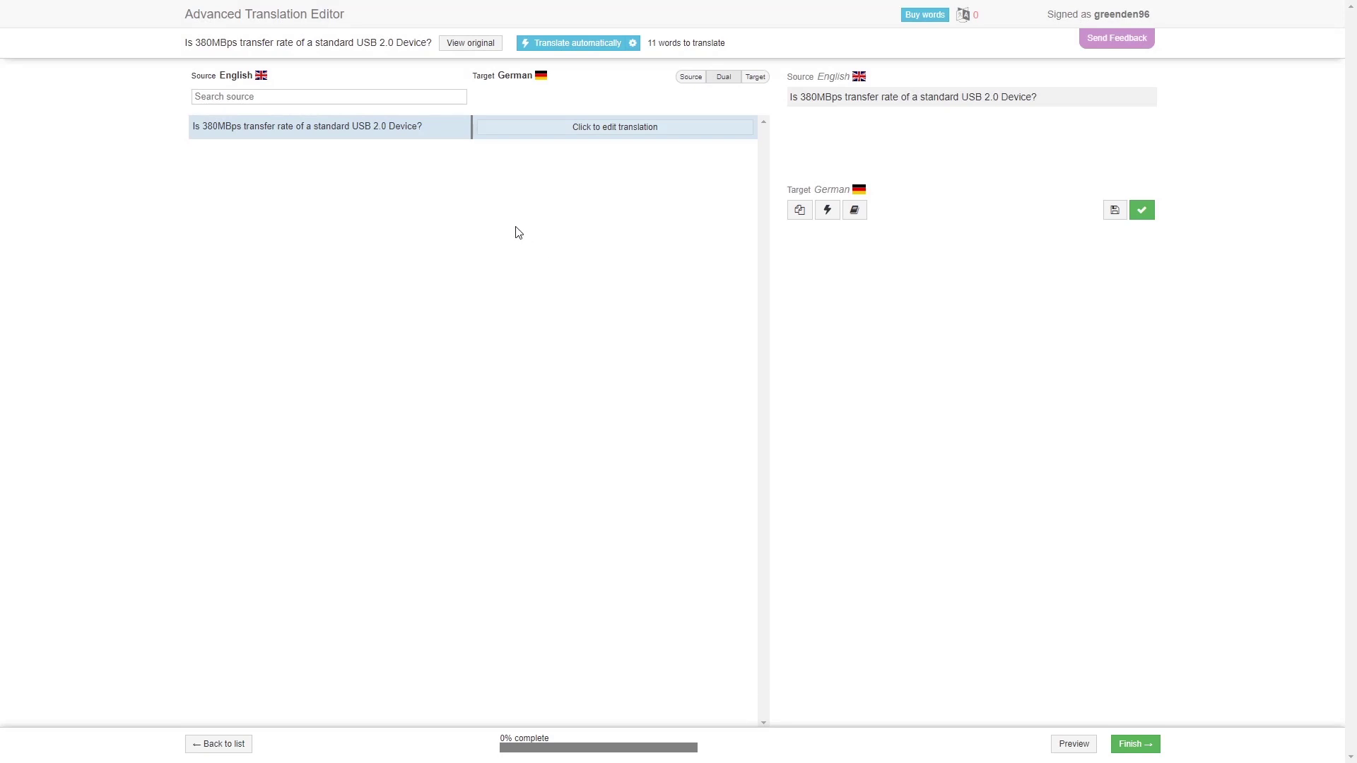
left_click_drag(1071, 234, 792, 235)
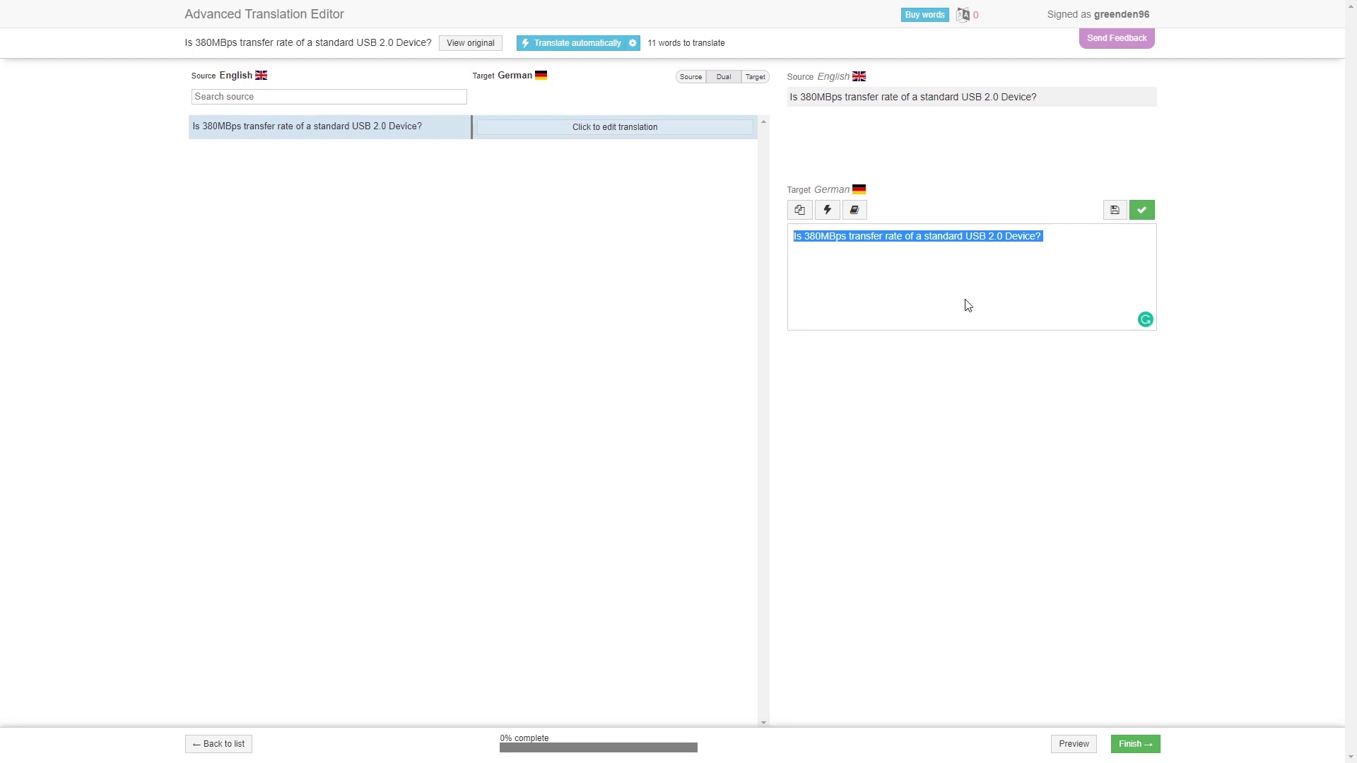
type("Ist die Übertragungsrate eines Standard-USB 2.0-Geräts 380 MBit / s?")
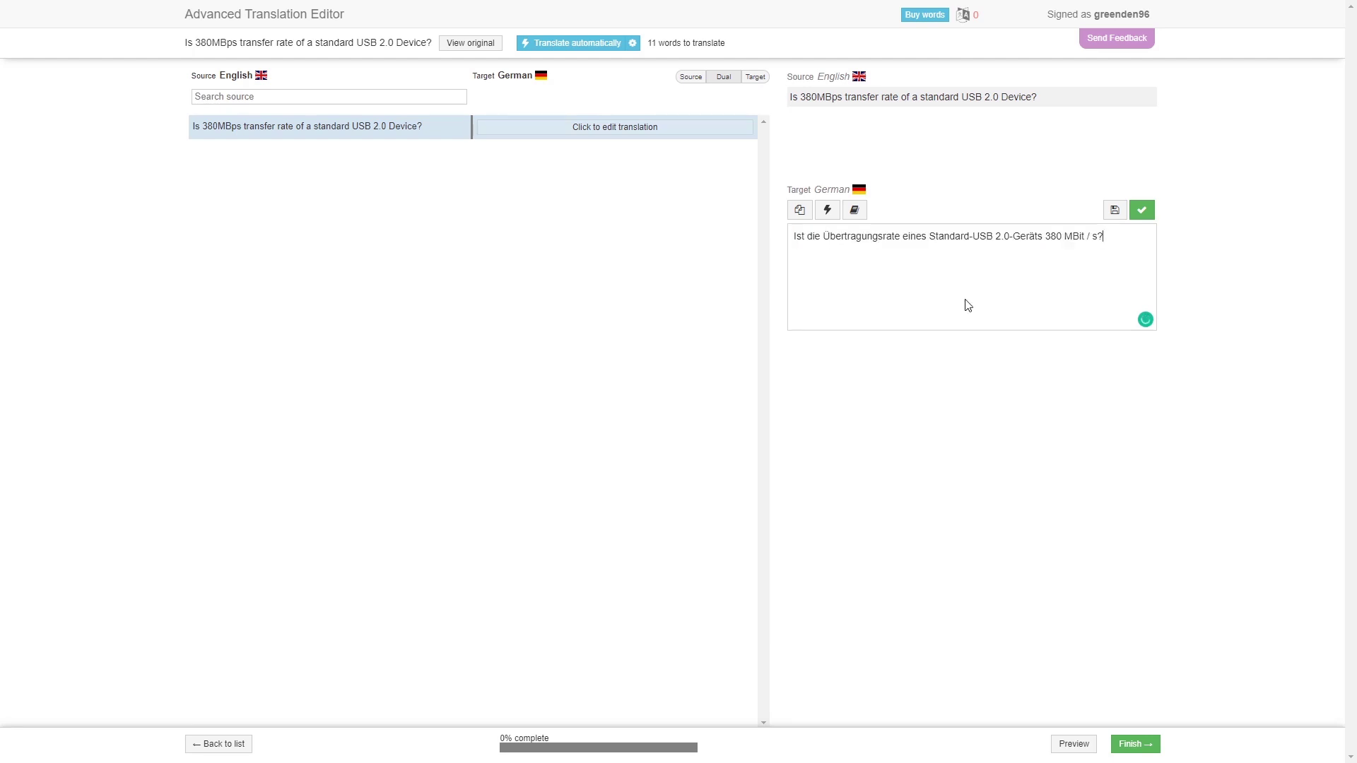
left_click(1142, 209)
left_click(1133, 742)
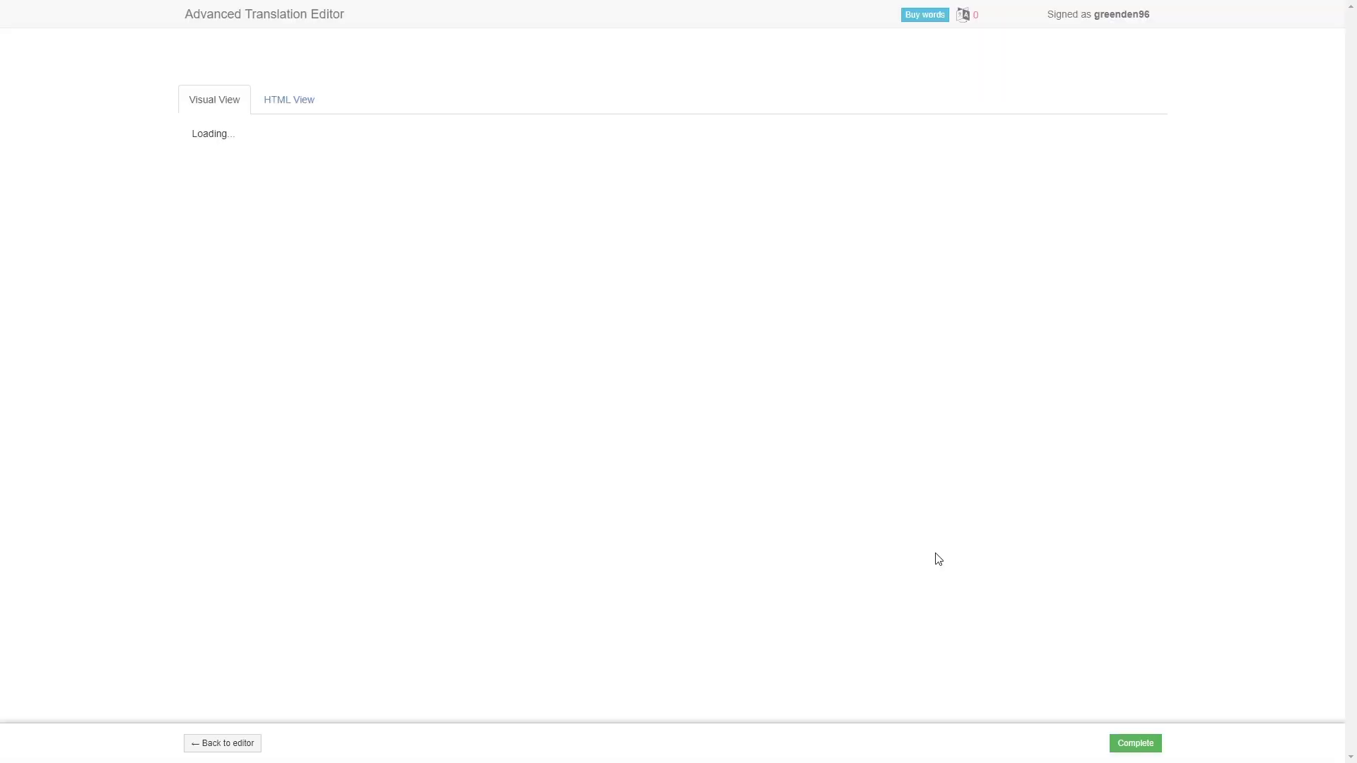
left_click(1133, 743)
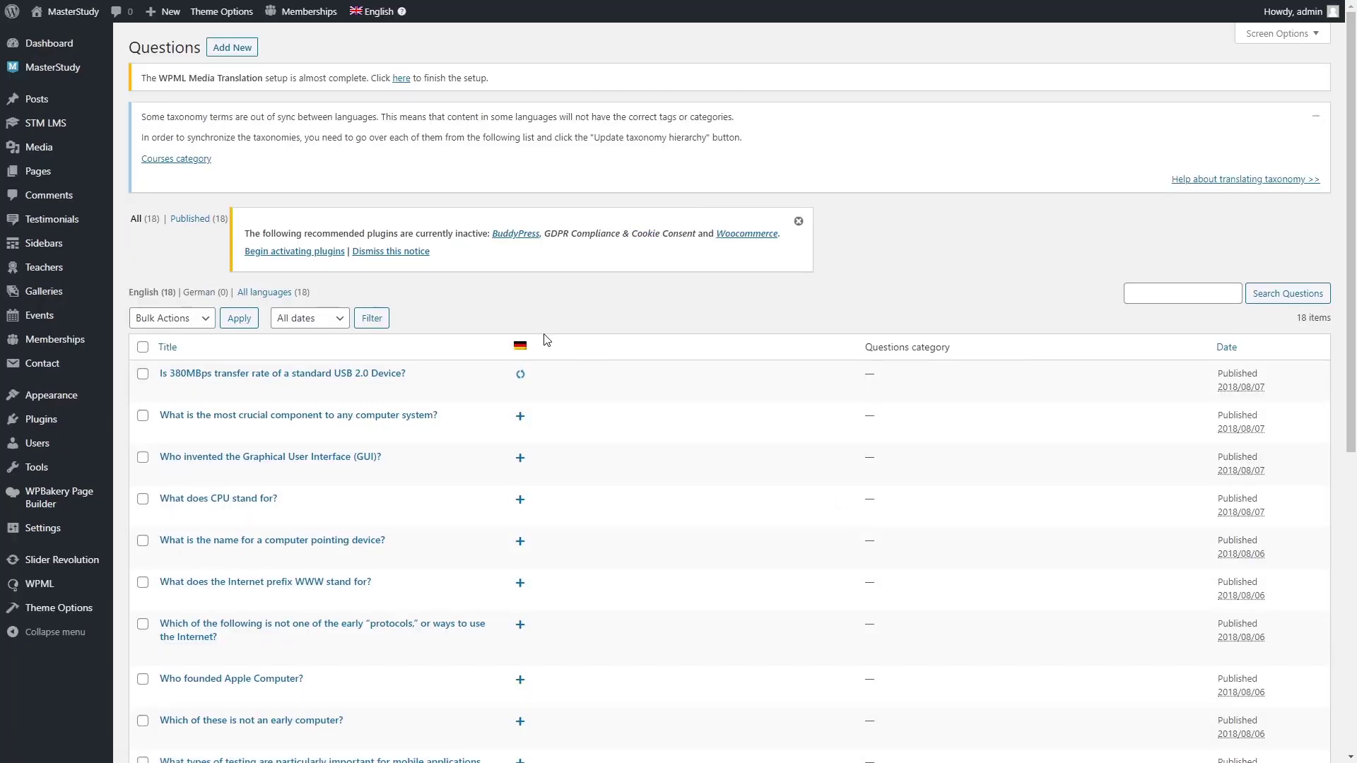
Translate the quiz "Final Middle Quiz" into German as "Letztes mittleres Quiz" and complete the translation
mouse_move(67, 126)
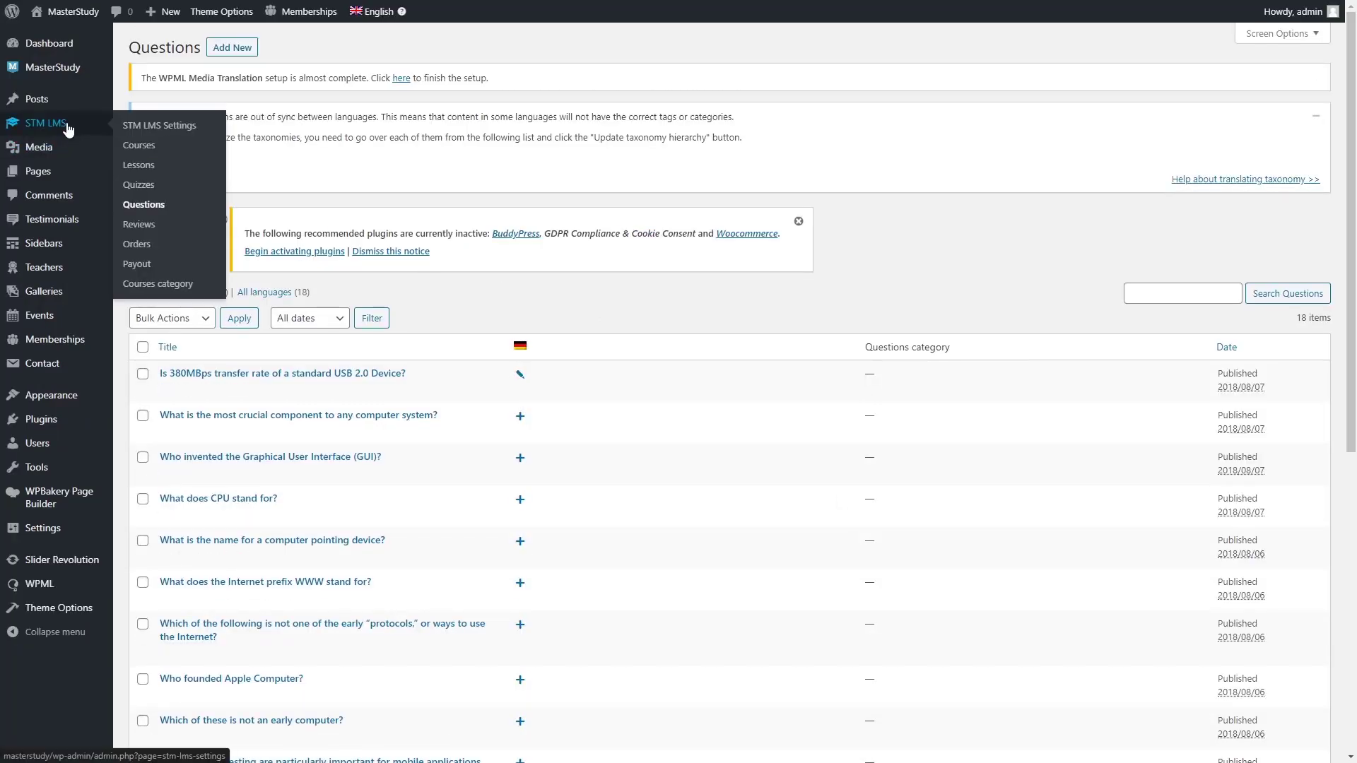
left_click(137, 185)
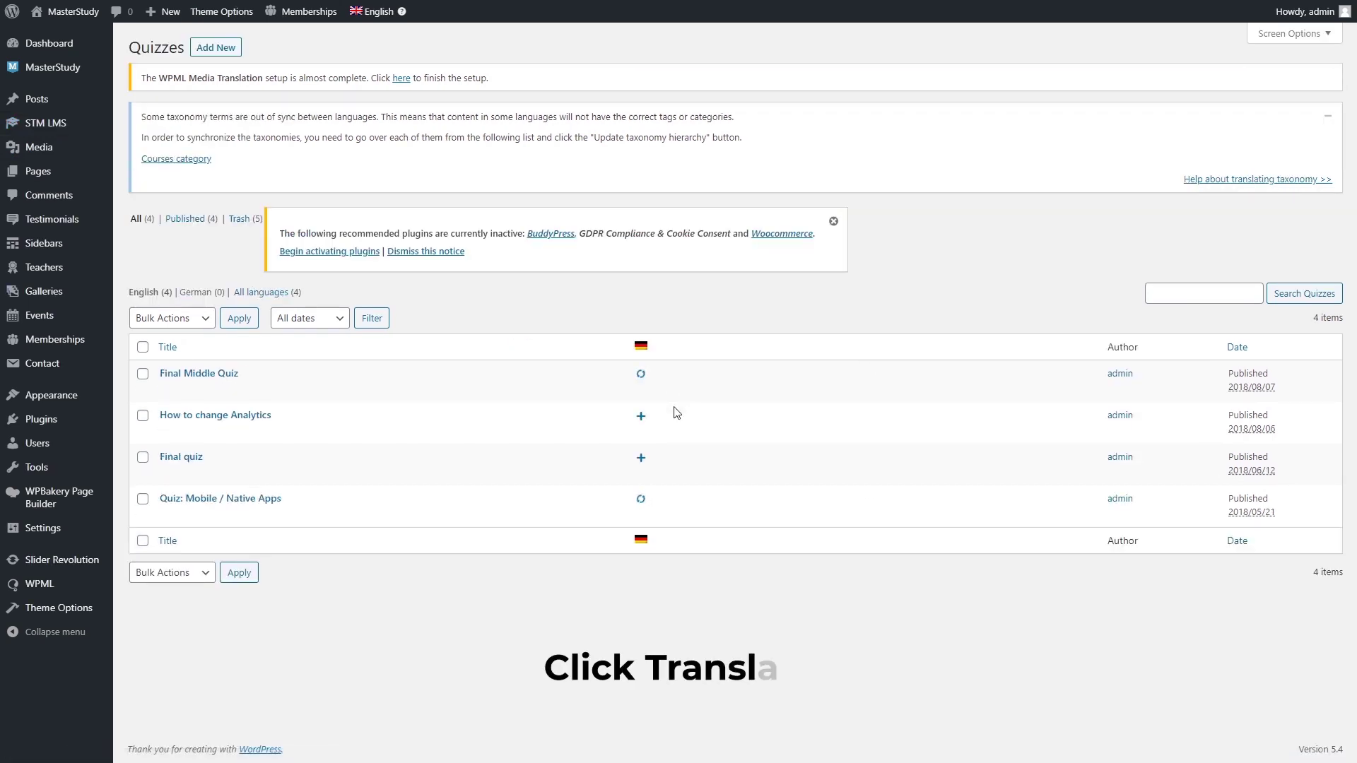
left_click(640, 374)
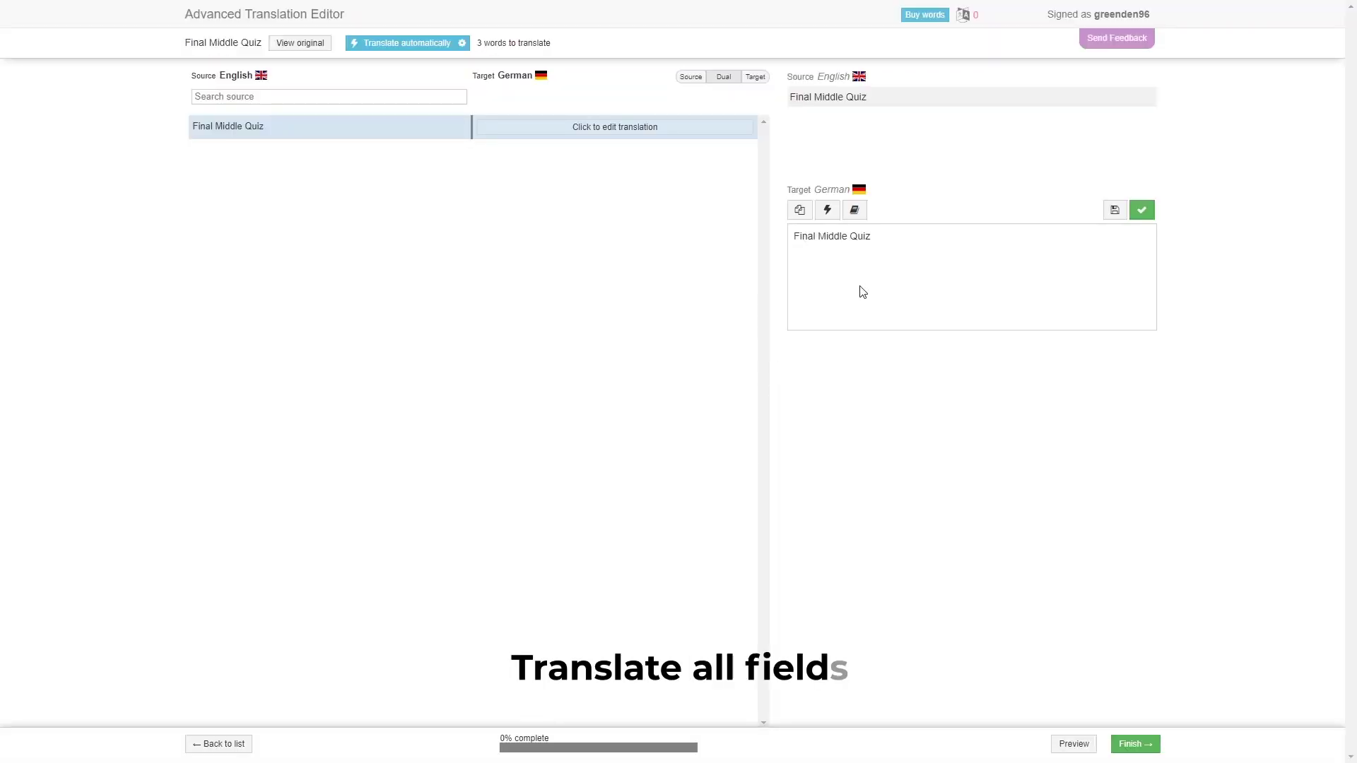
left_click_drag(877, 236, 778, 240)
left_click(651, 126)
left_click_drag(877, 240, 758, 241)
type("Letztes mittleres Quiz")
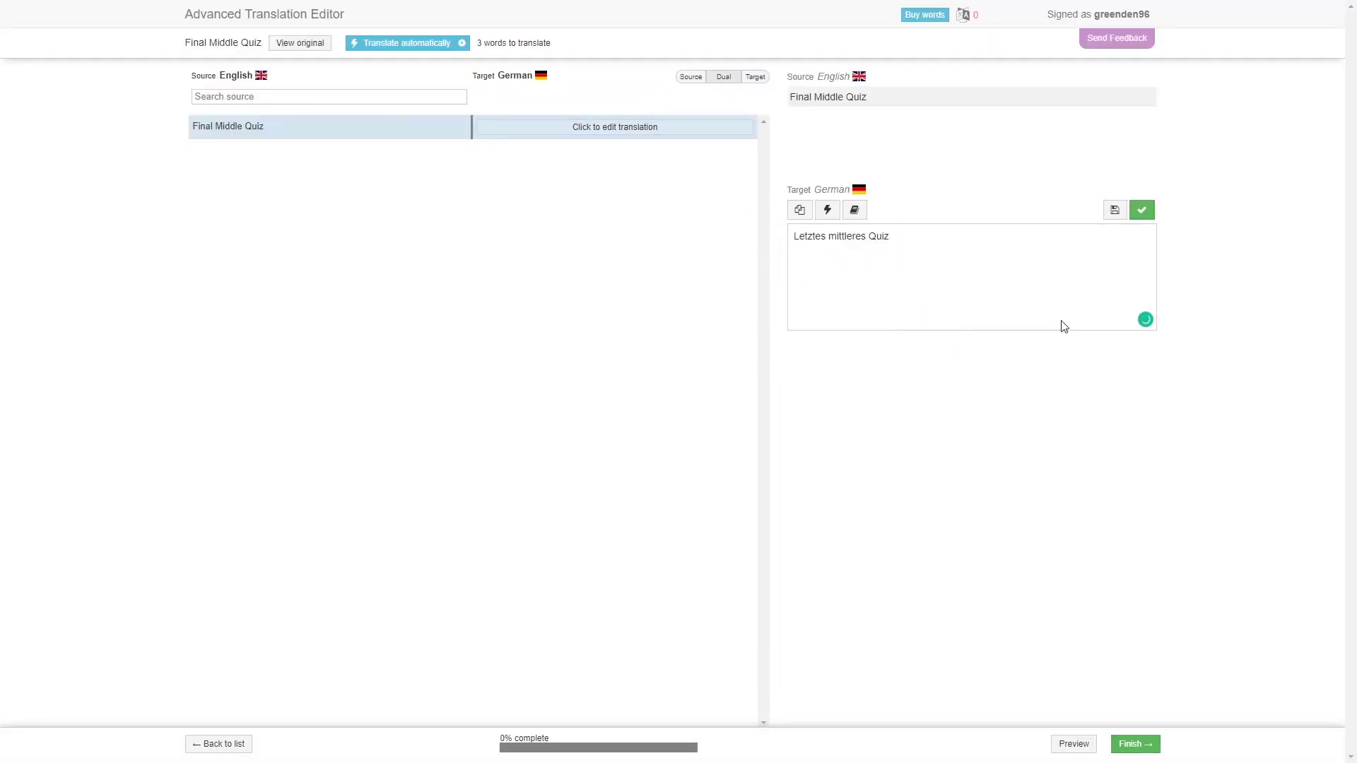
left_click(1141, 210)
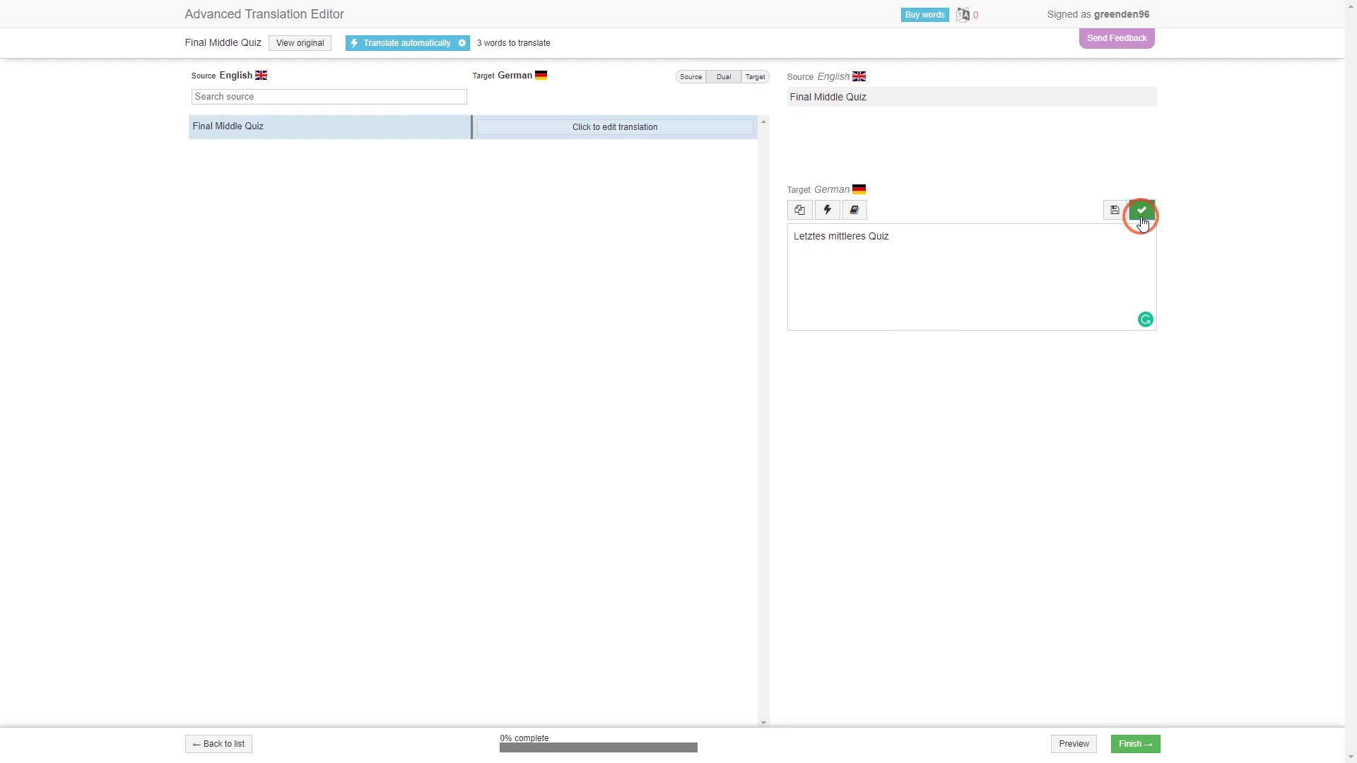
left_click(1142, 744)
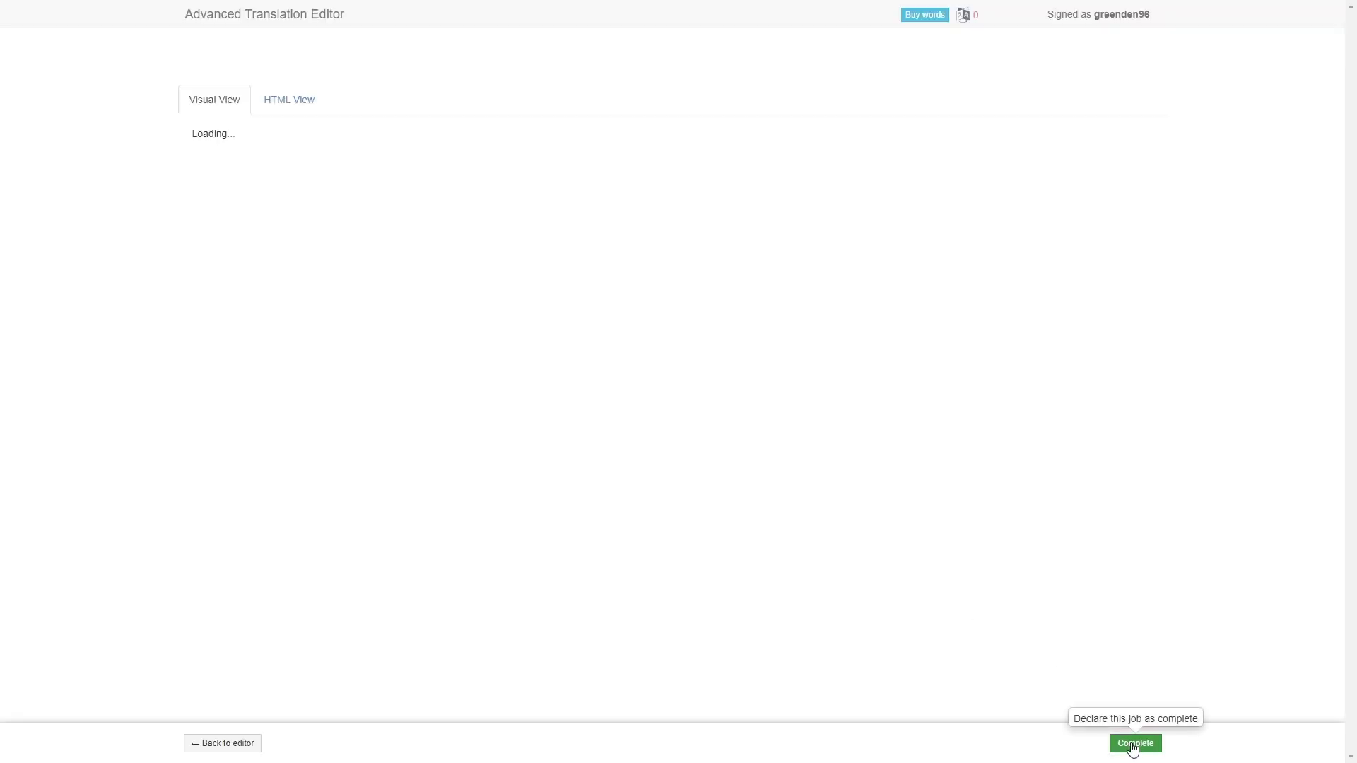
left_click(1134, 743)
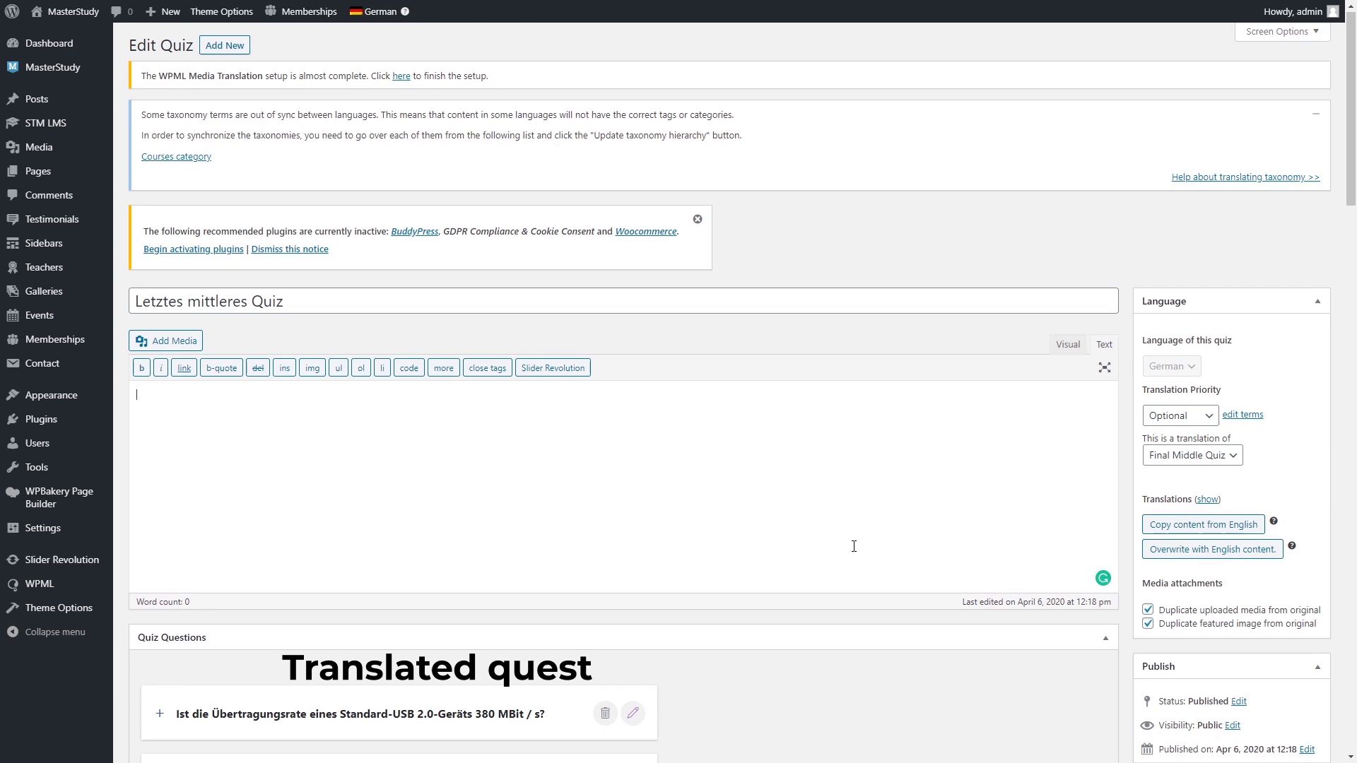
scroll(855, 549, "down", 5)
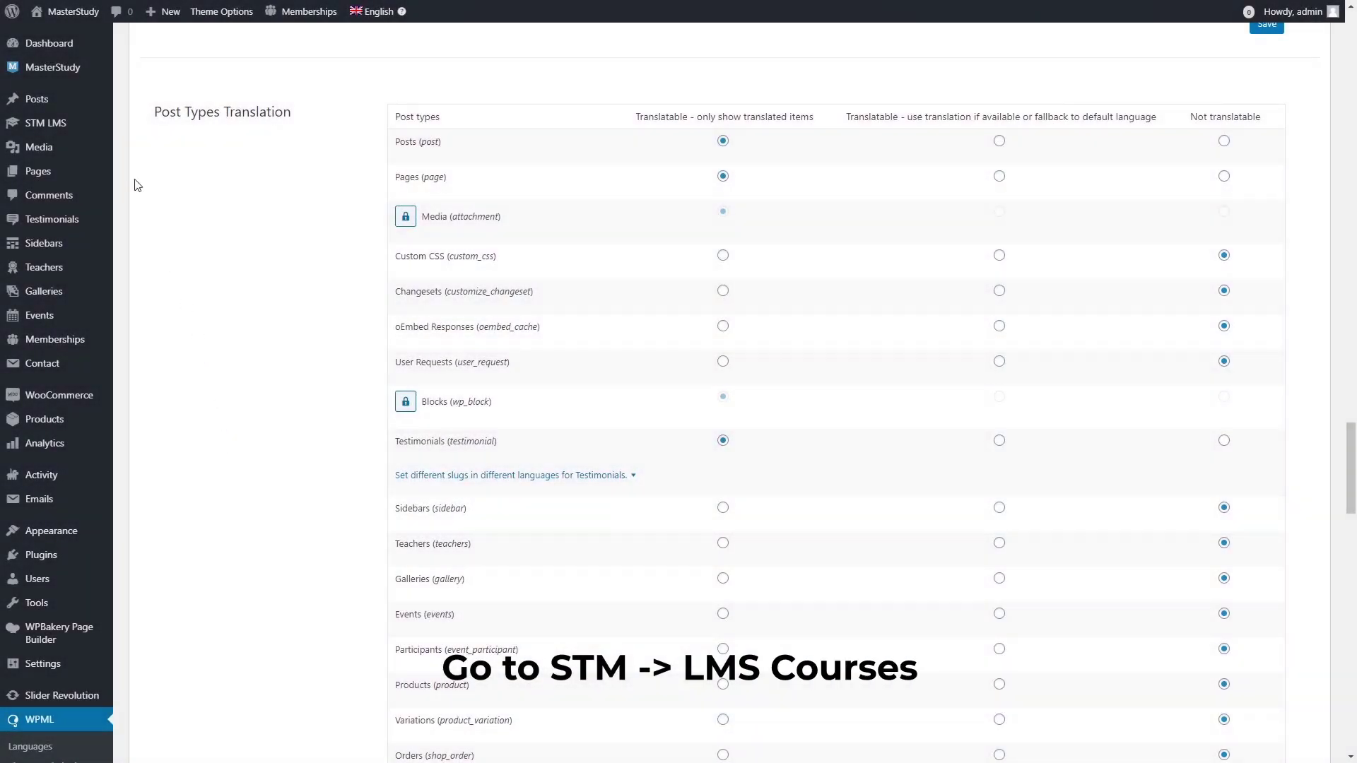
Open the LMS course "Correct and Beautiful Design Interaction" for editing, enable duplicating its featured image to translations, and update the course
mouse_move(74, 131)
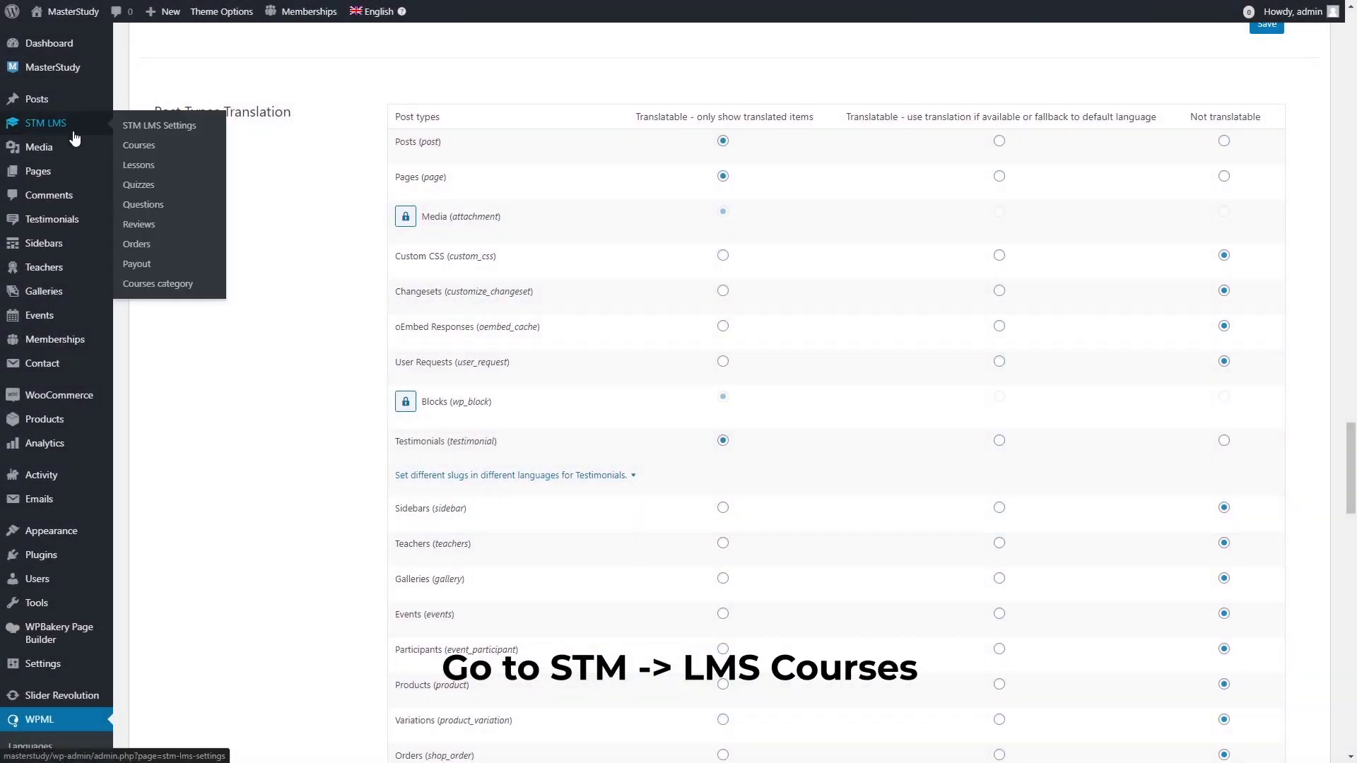
left_click(139, 145)
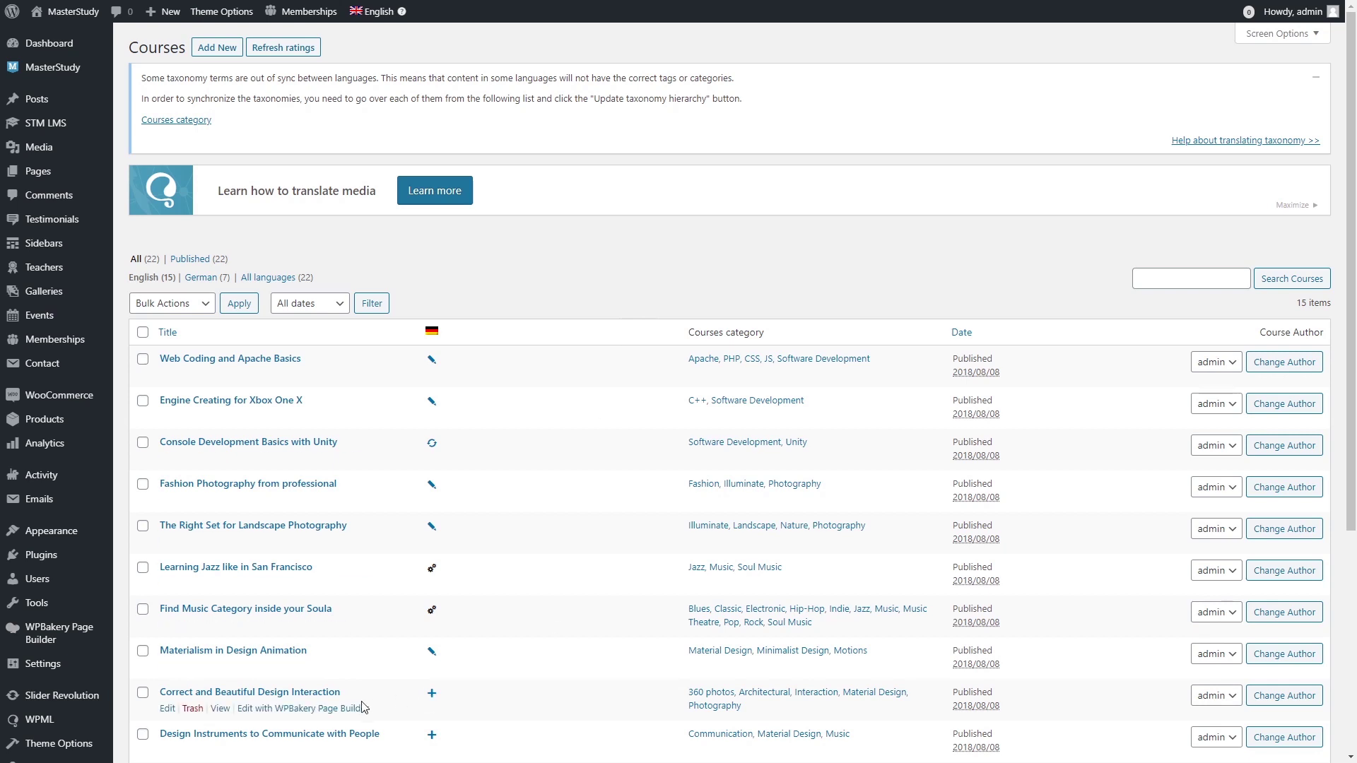
left_click(170, 709)
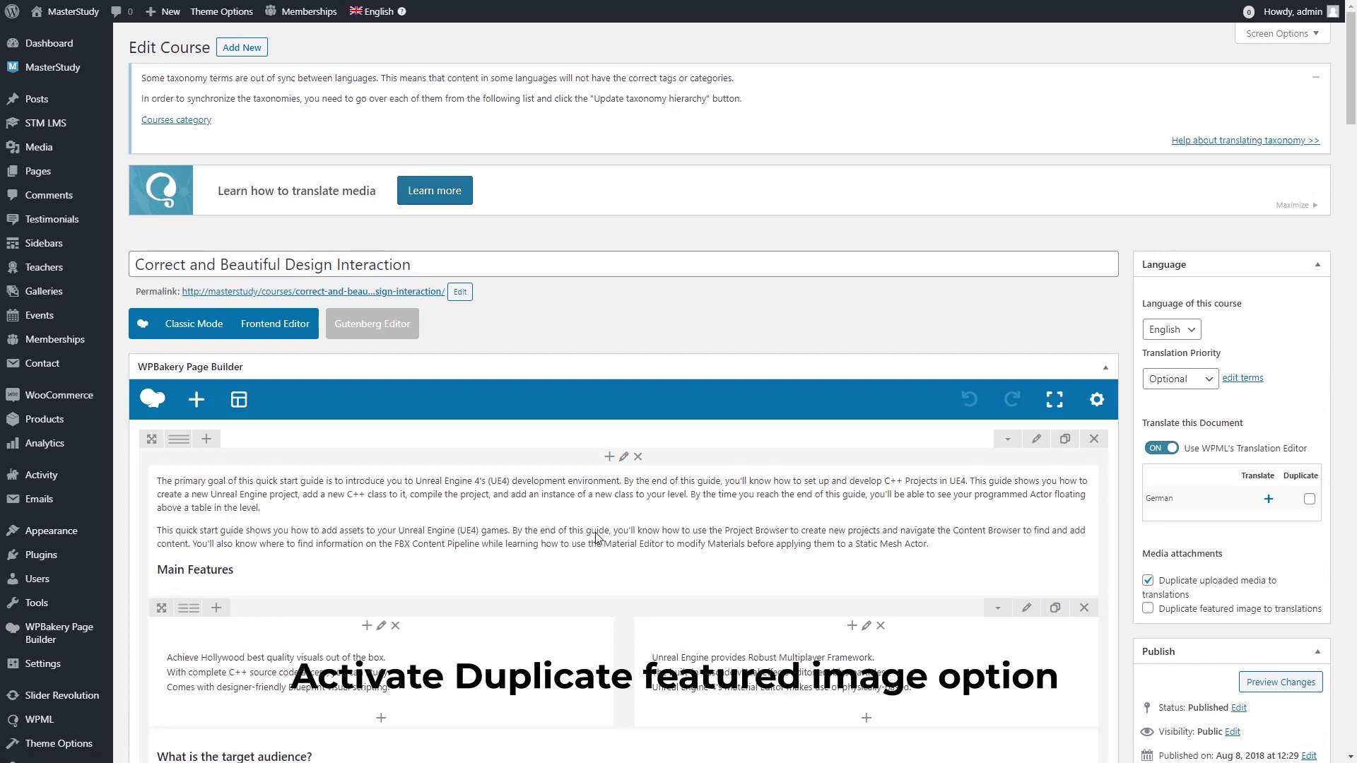
left_click(1147, 612)
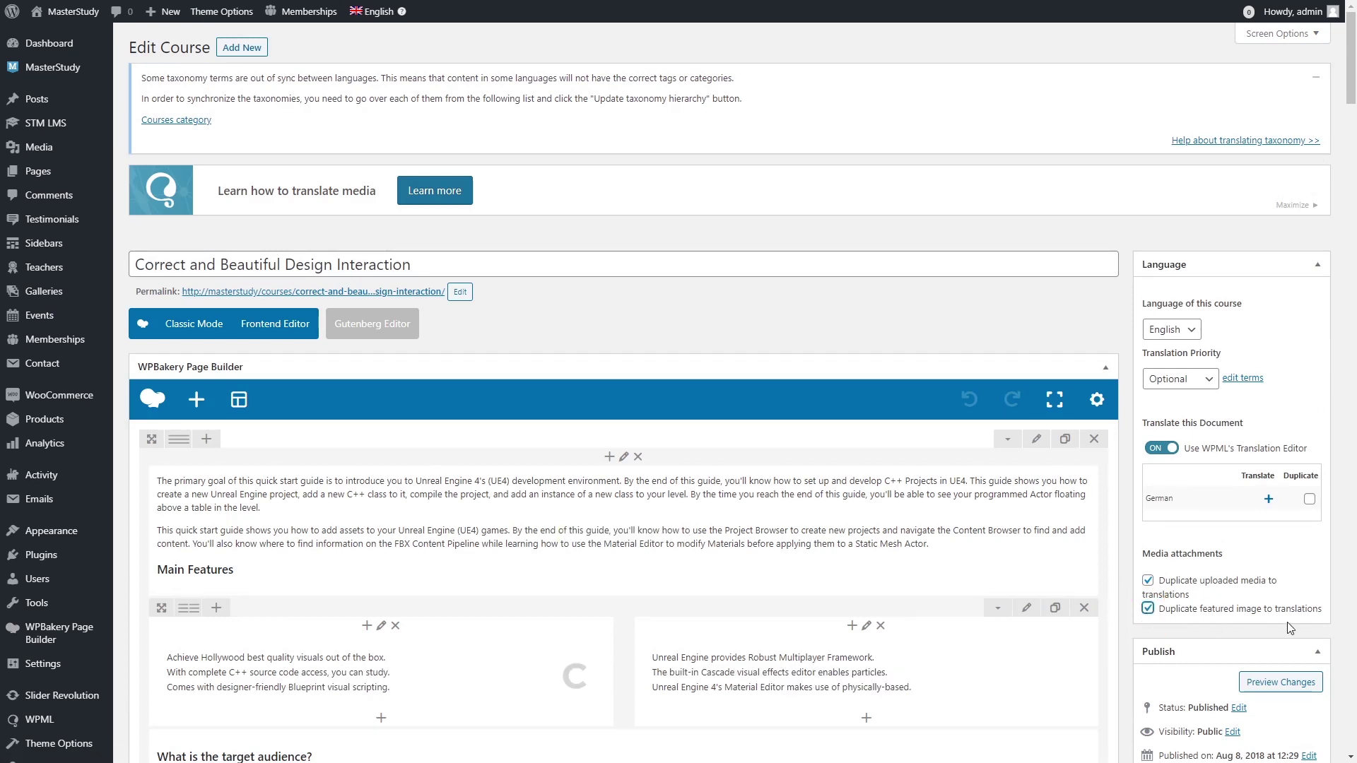
scroll(1287, 628, "down", 3)
left_click(1297, 571)
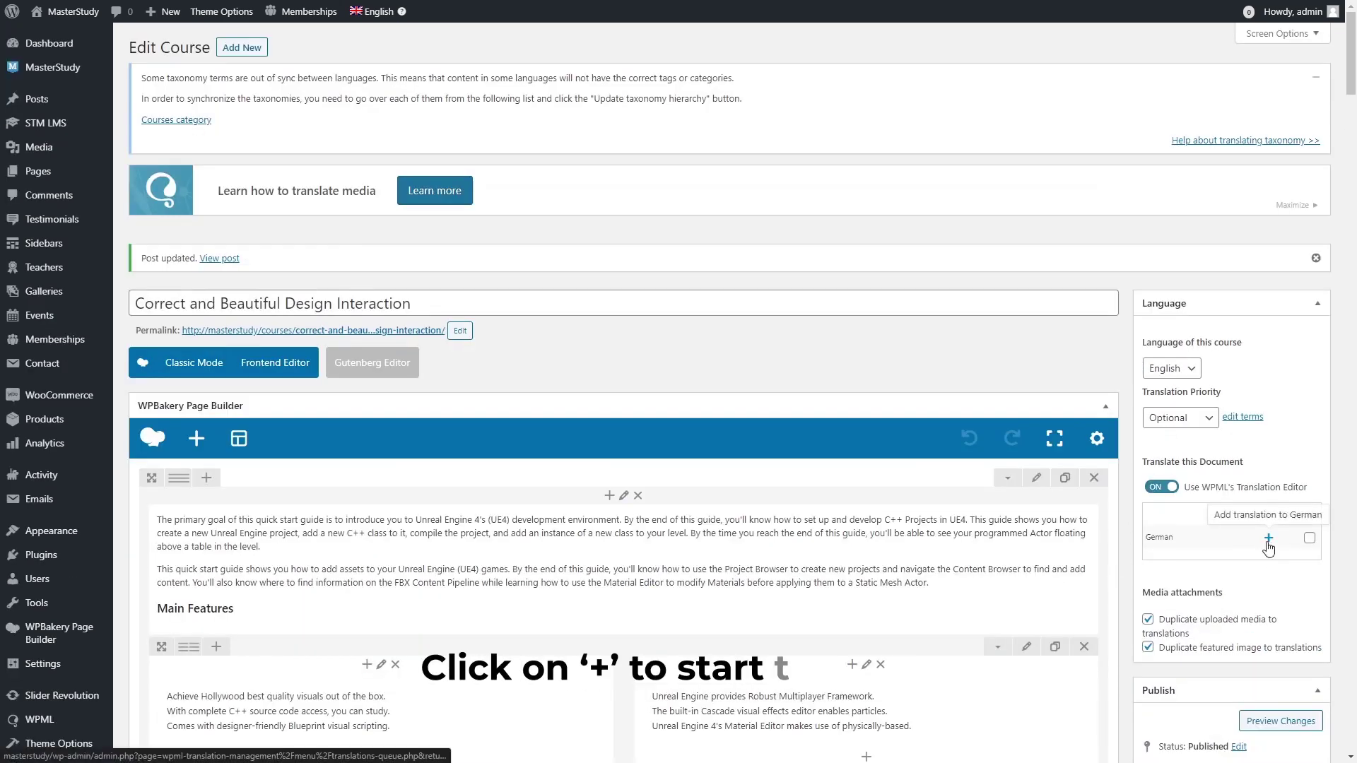
Start the German course translation and translate the title "Engine Creating for Xbox One X" as "Engine-Erstellung für Xbox One X."
left_click(1269, 540)
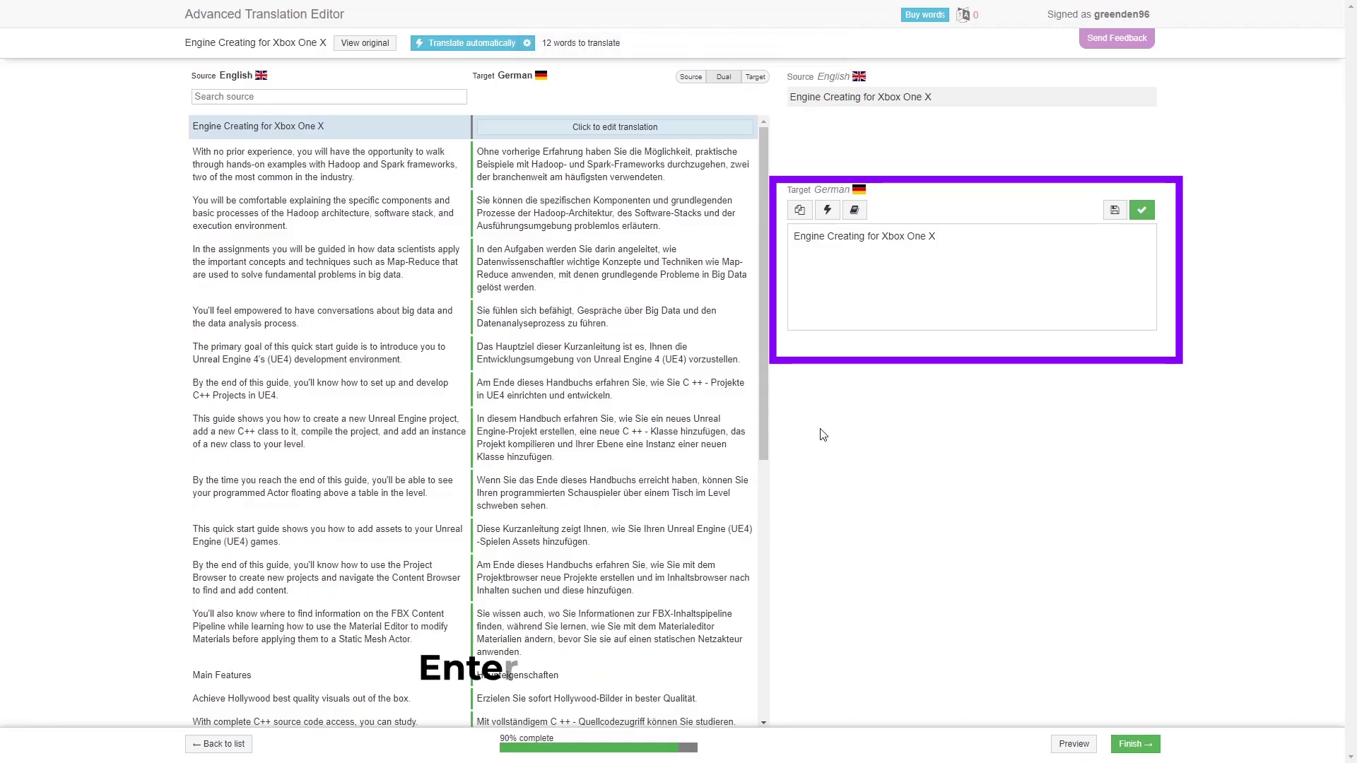
left_click(965, 277)
triple_click(869, 233)
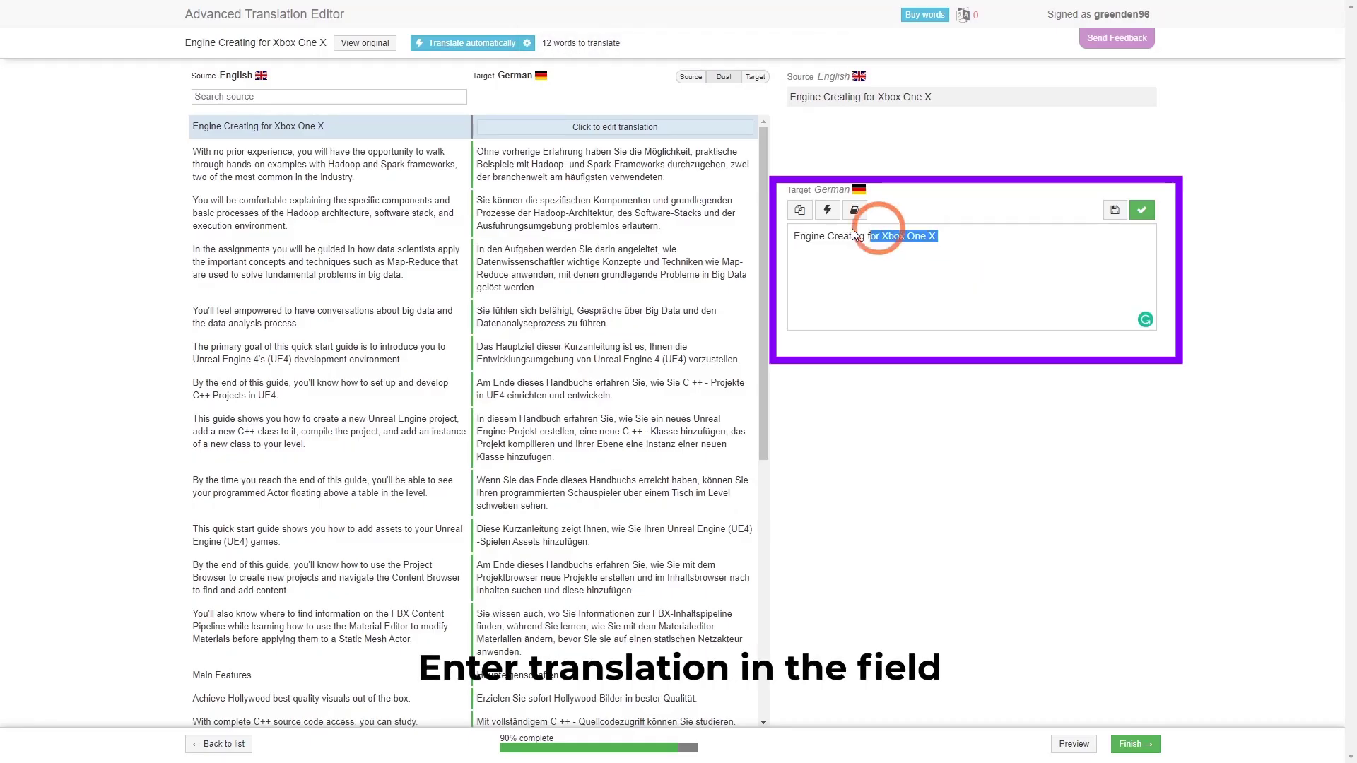
type("Engine-Erstellung für Xbox One X.")
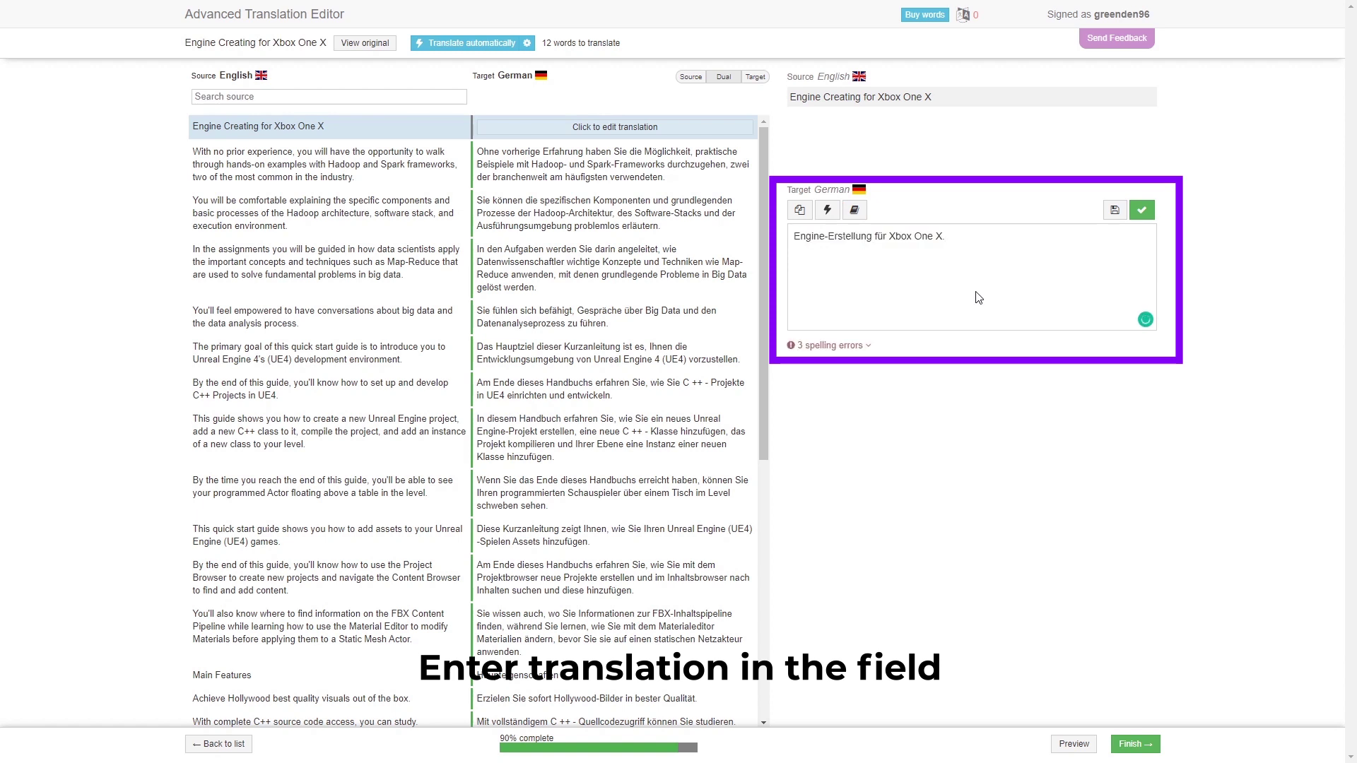
left_click(1141, 210)
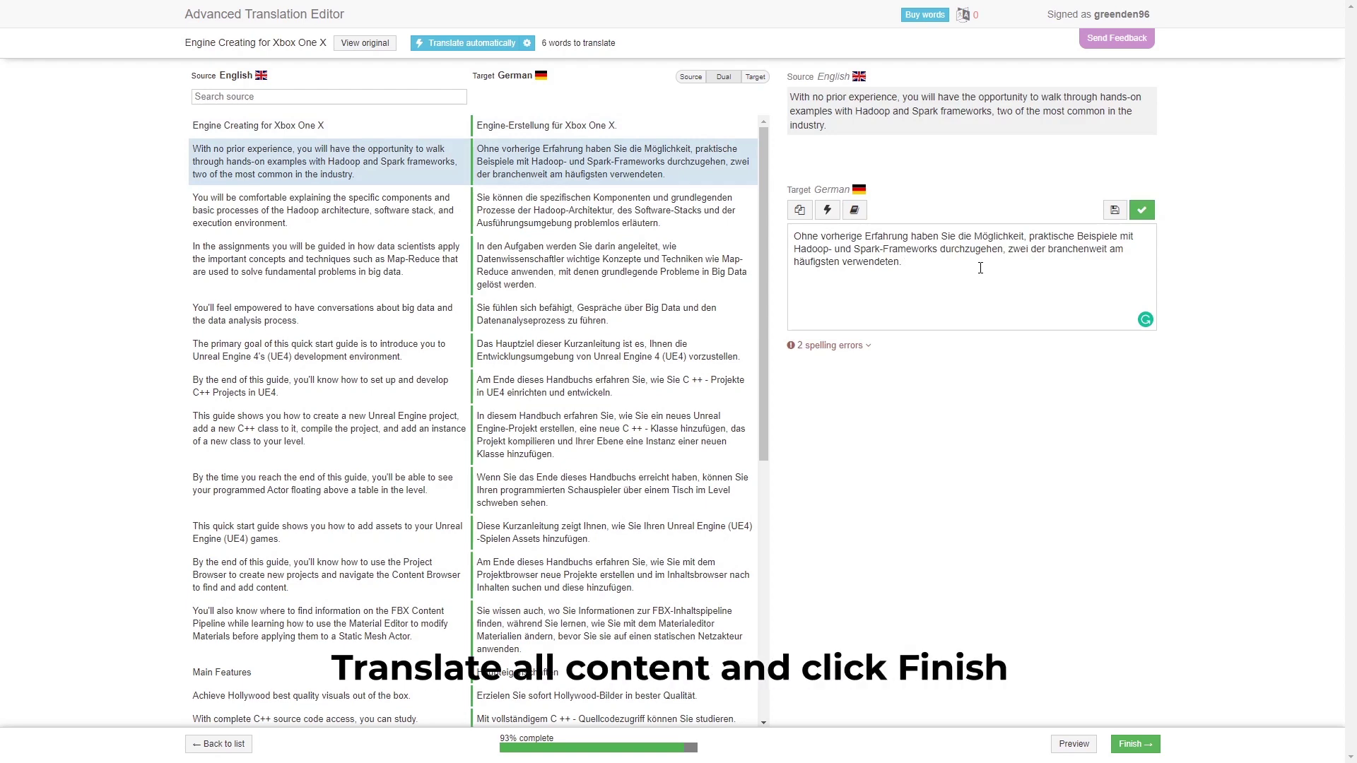
Confirm the two untranslated photo names at the end of the course unchanged in German, and complete the course translation
left_click_drag(763, 261, 835, 623)
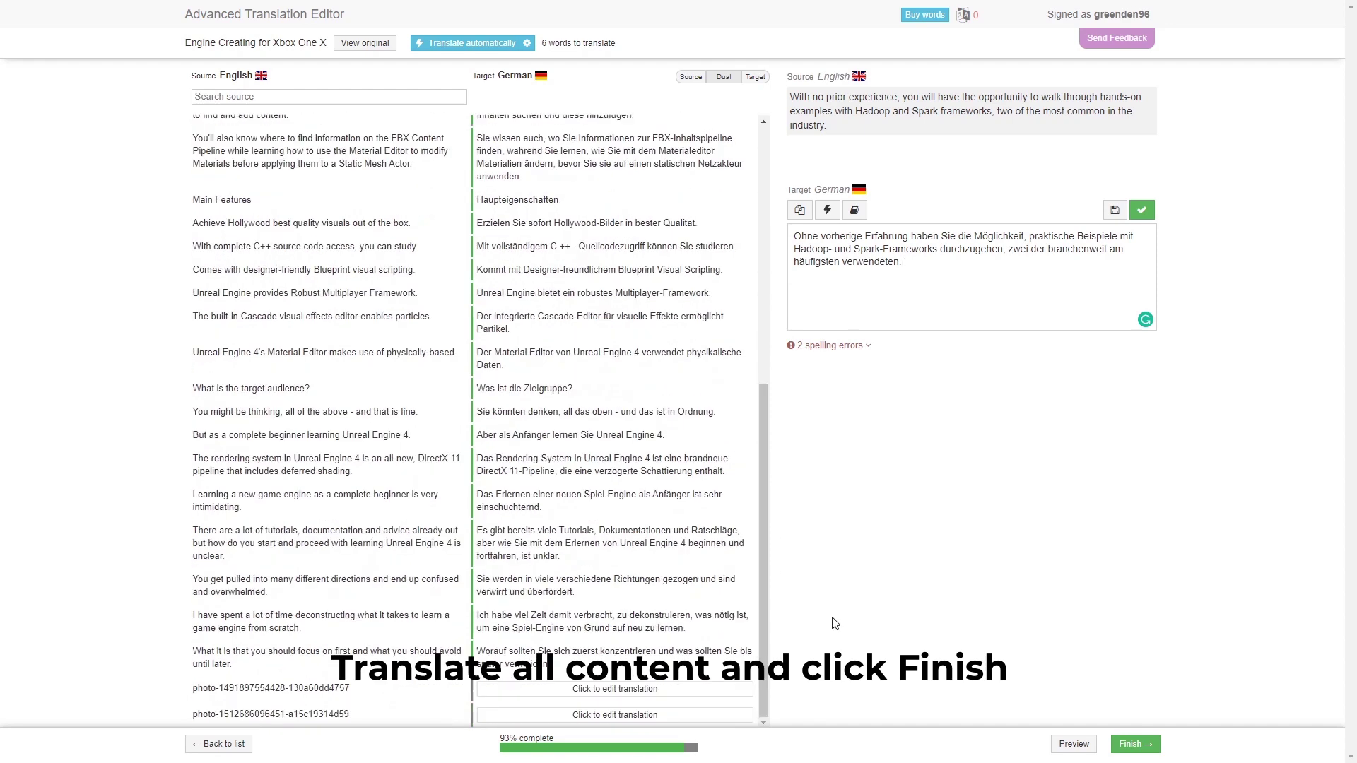
left_click(716, 689)
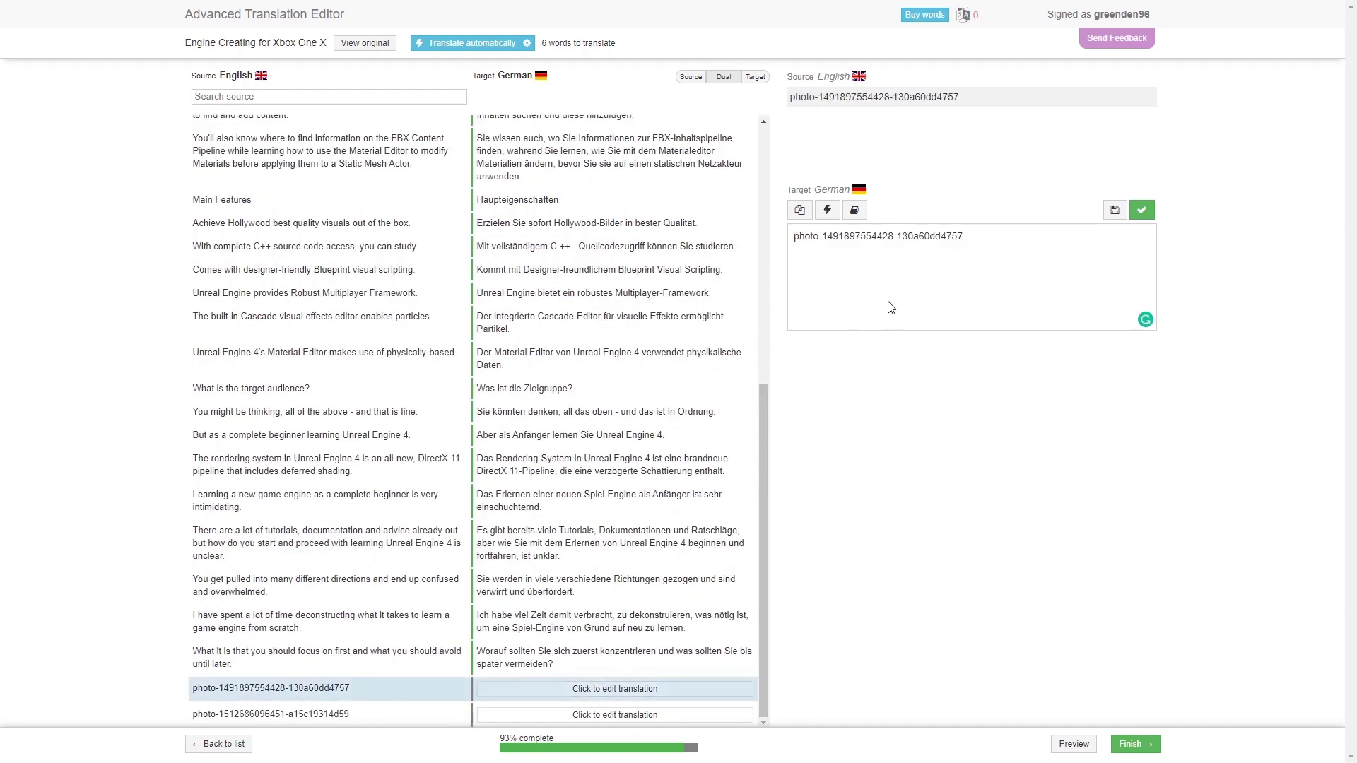
left_click(1141, 210)
left_click(1141, 210)
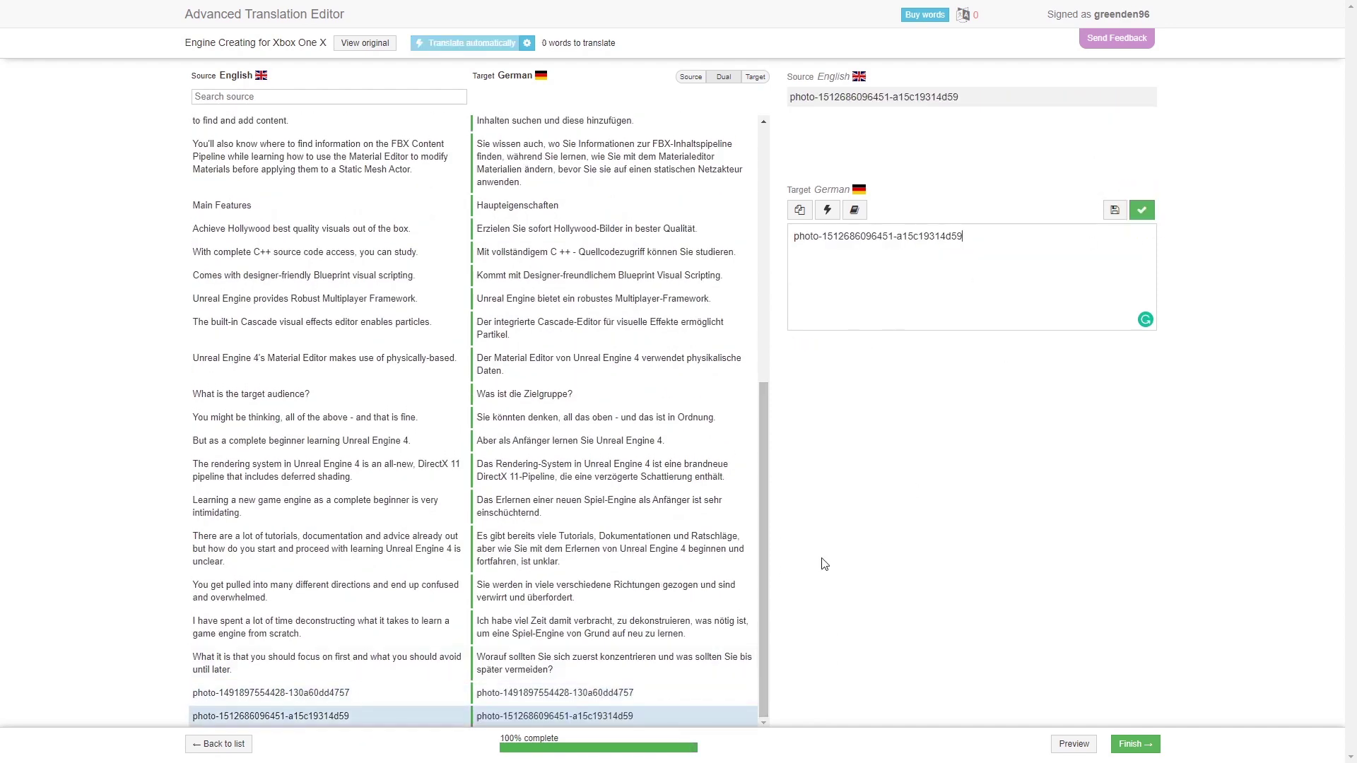
left_click(1131, 743)
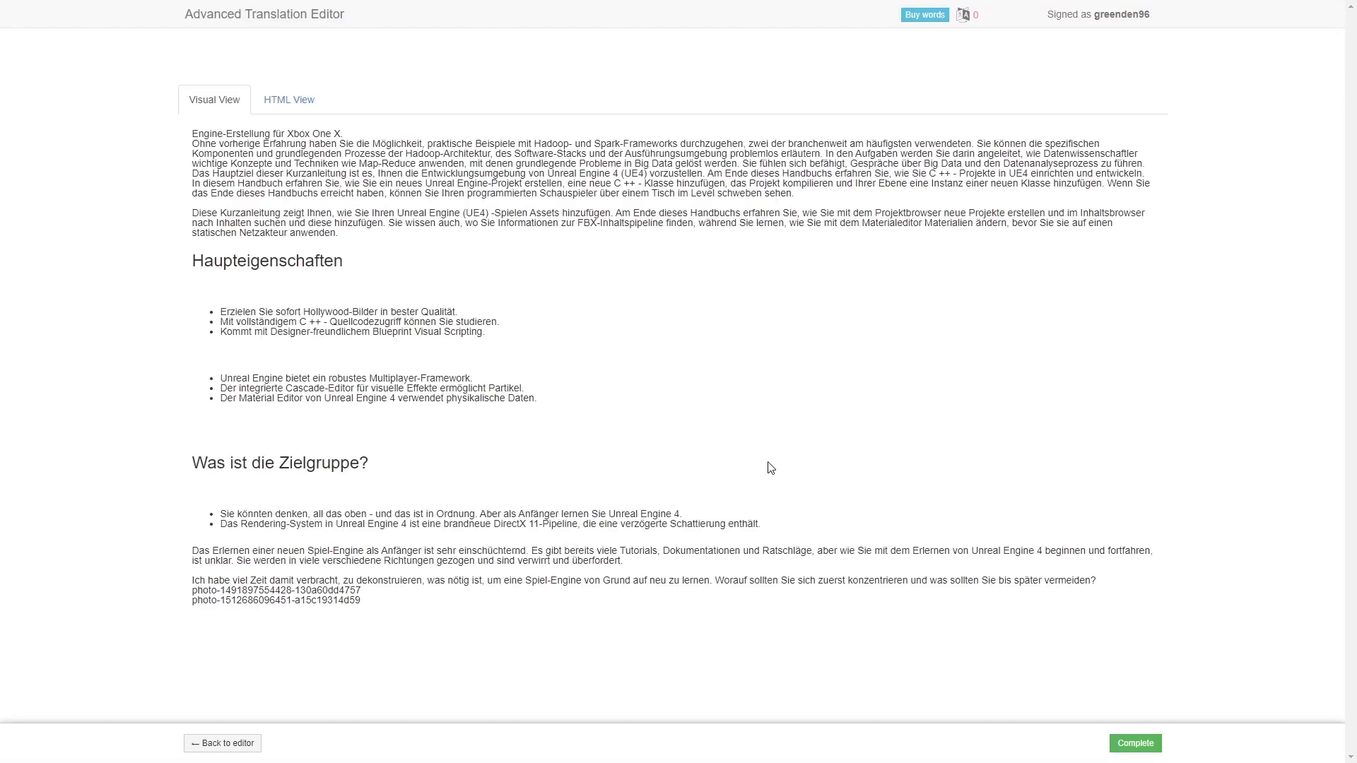
left_click(1135, 744)
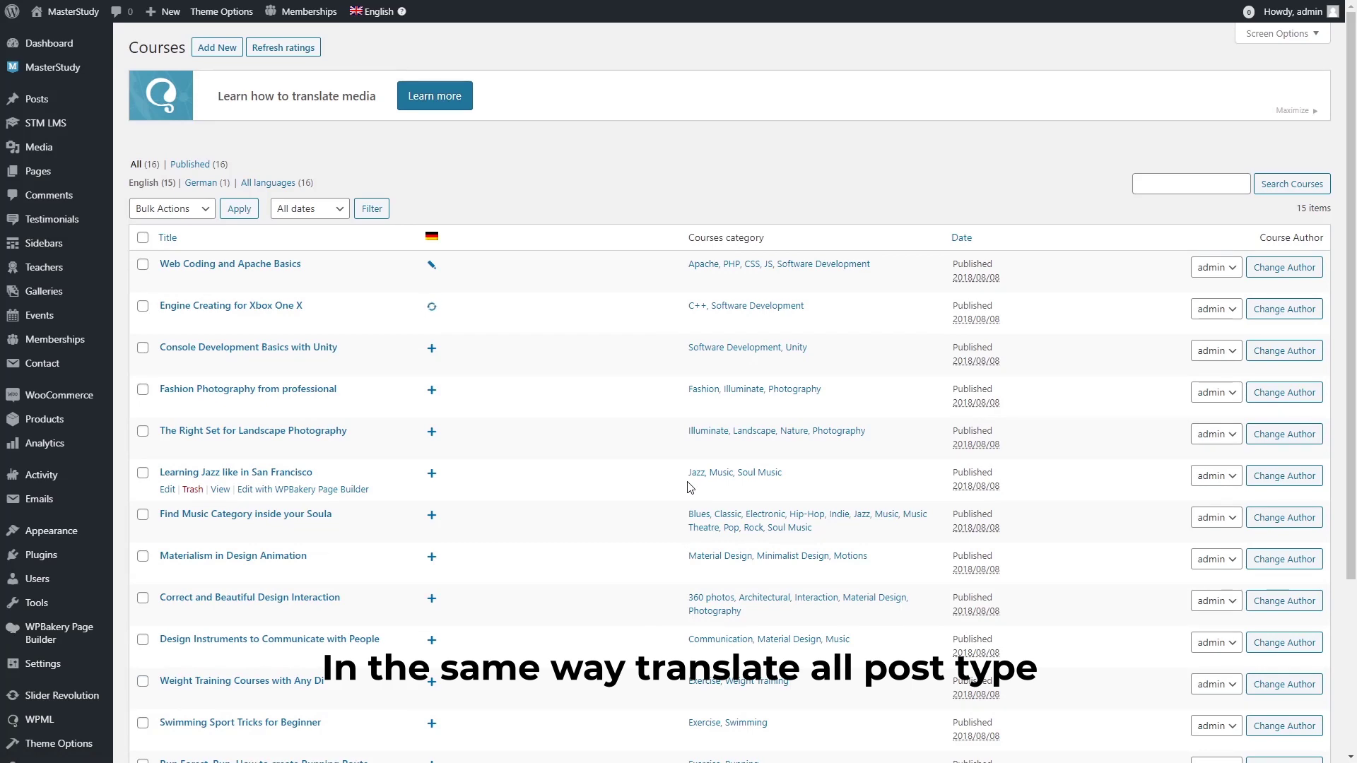
scroll(689, 487, "down", 3)
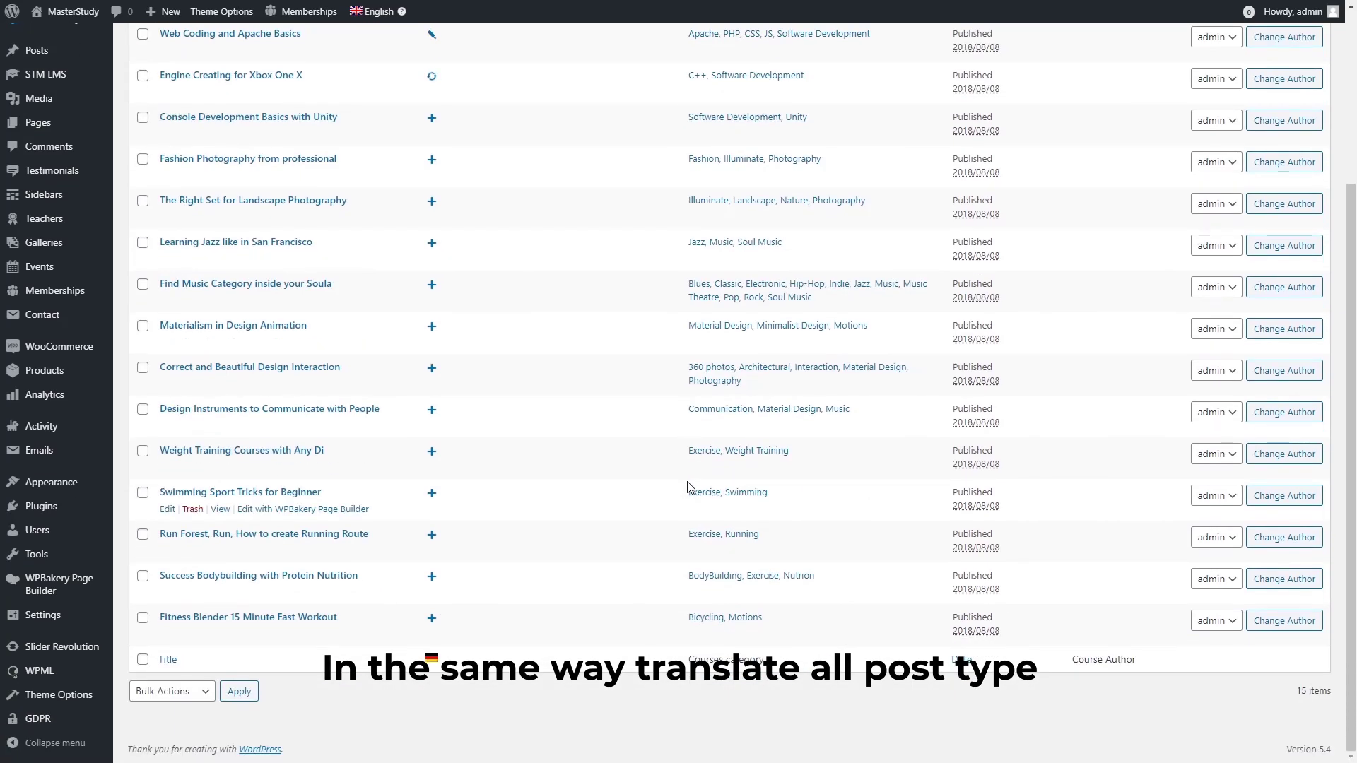
scroll(689, 488, "up", 3)
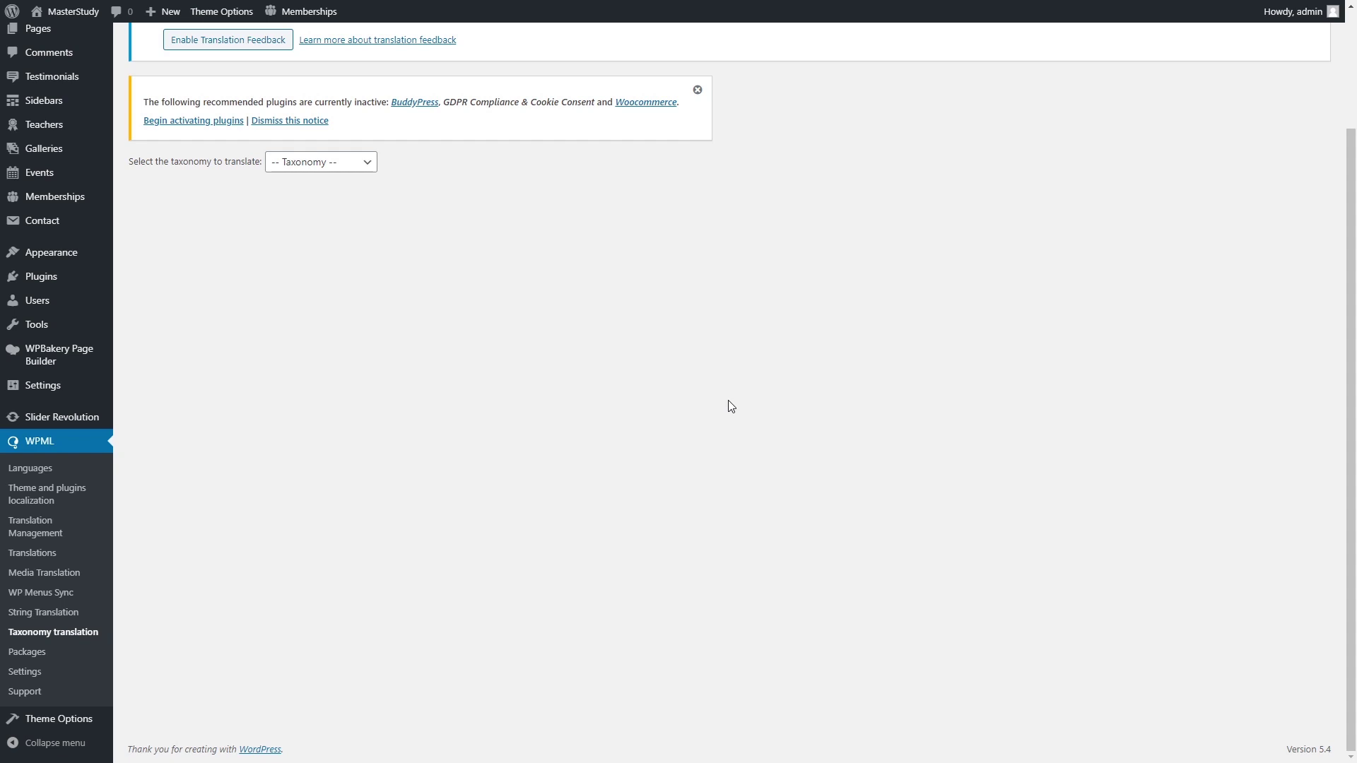
Choose the Courses category taxonomy for translation and save "Kunst" as the German name of the term "Art"
scroll(728, 401, "up", 2)
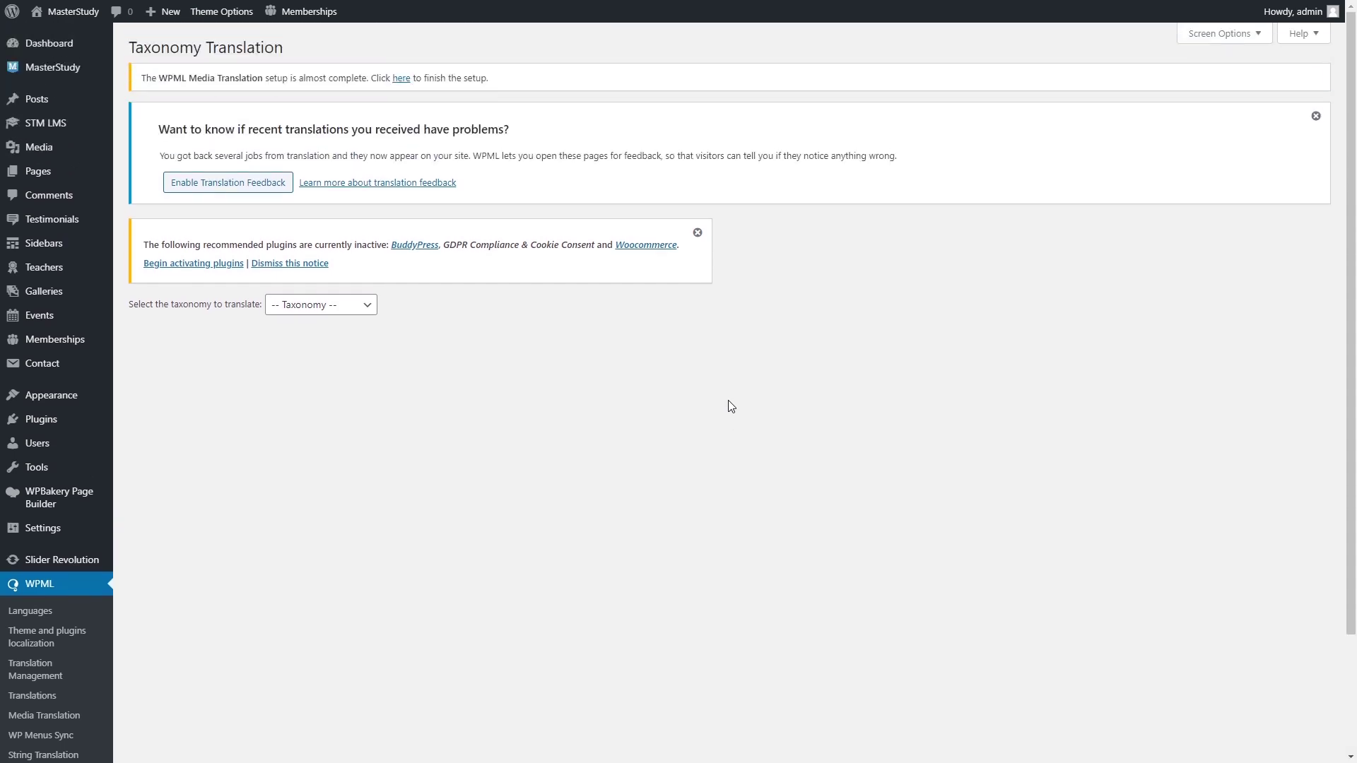
left_click(352, 304)
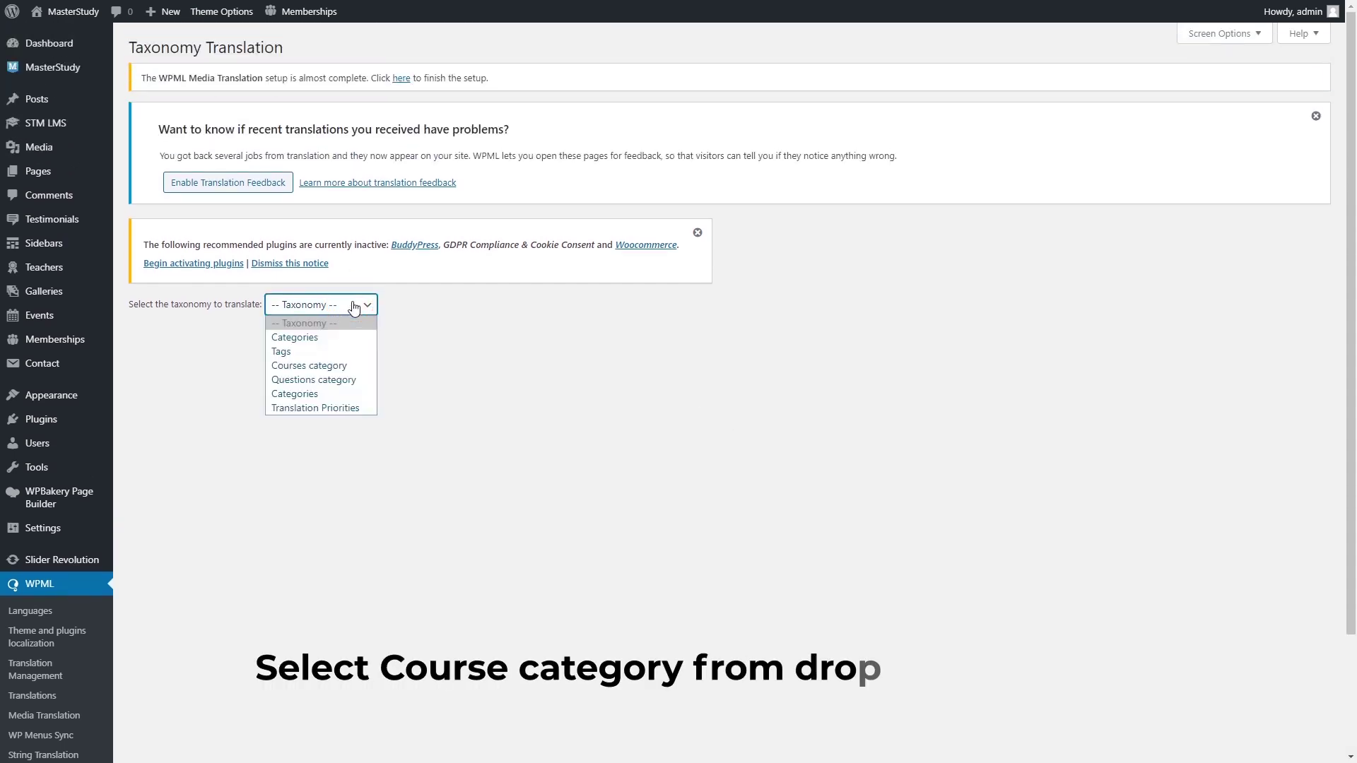
left_click(325, 366)
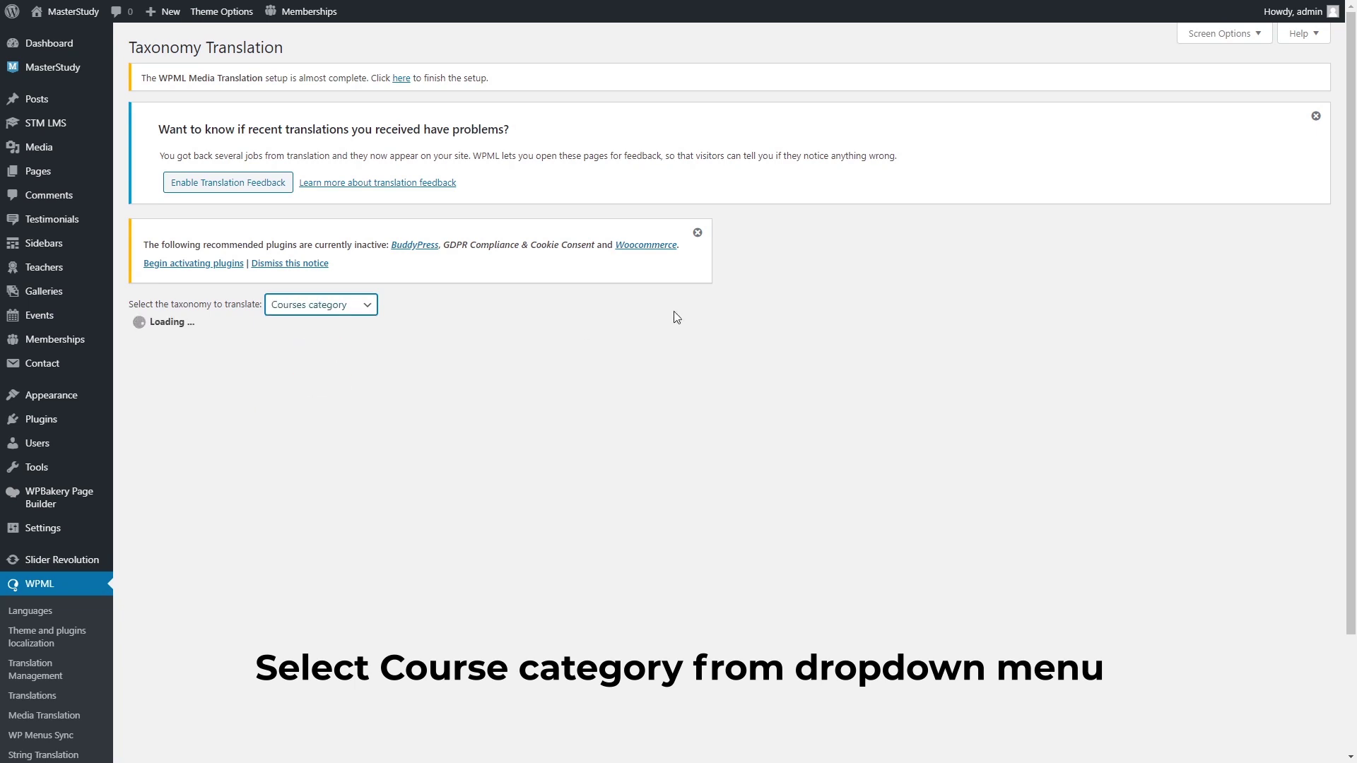
scroll(675, 317, "down", 5)
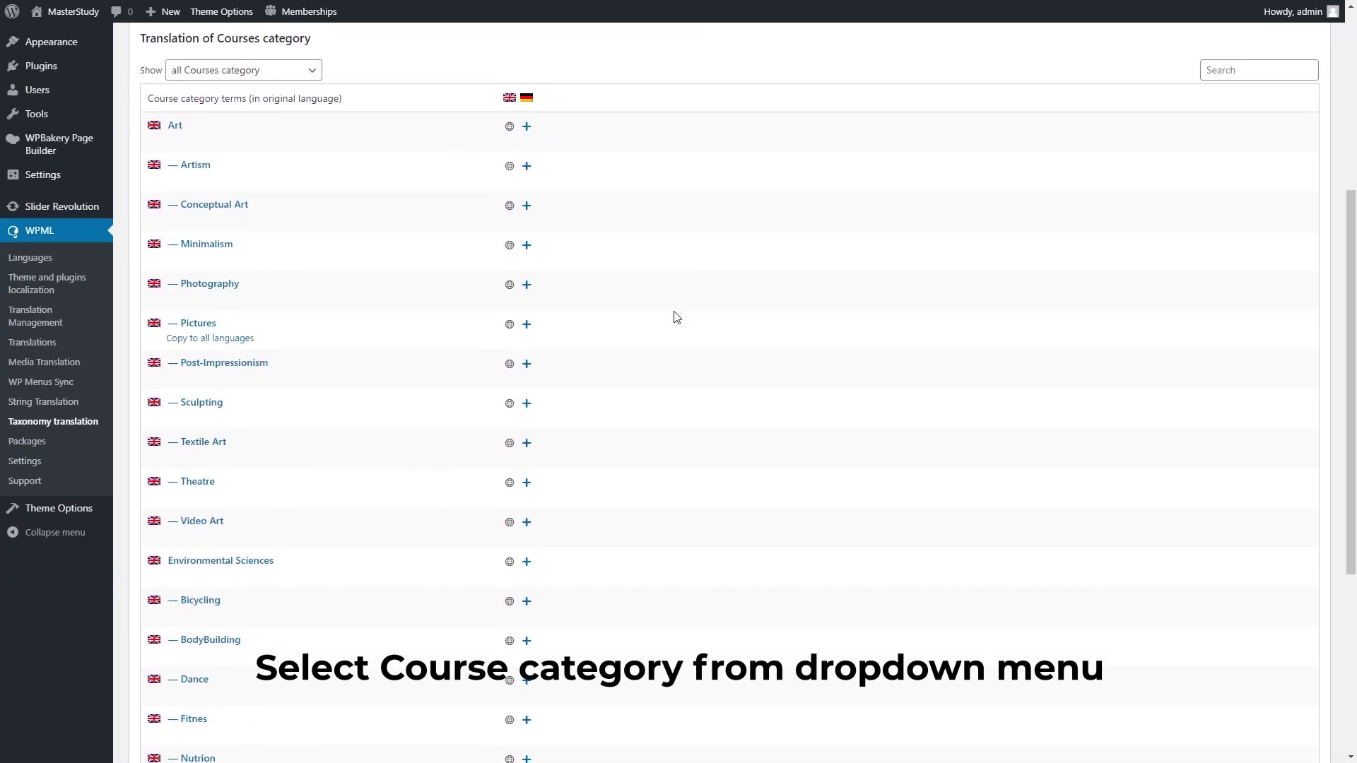
left_click(526, 126)
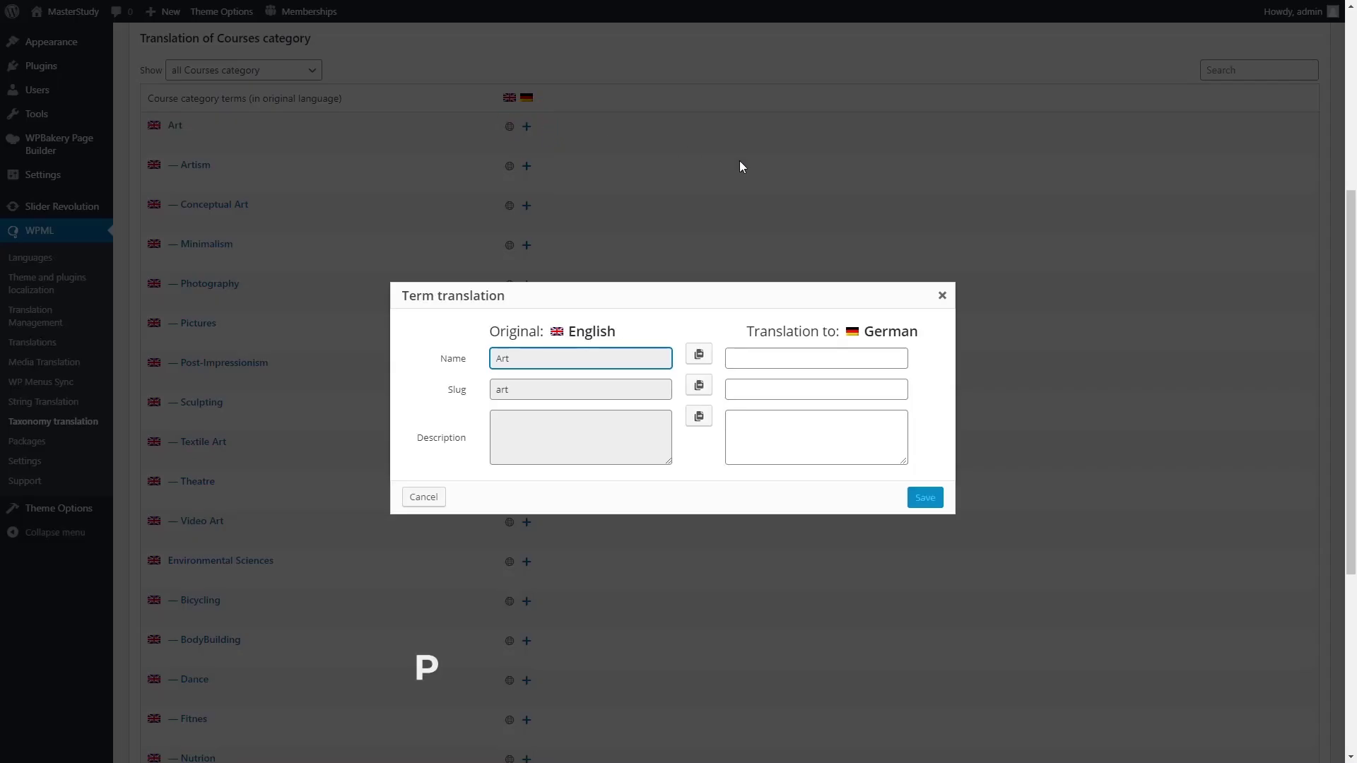
left_click(745, 356)
type("Kunst")
left_click(729, 490)
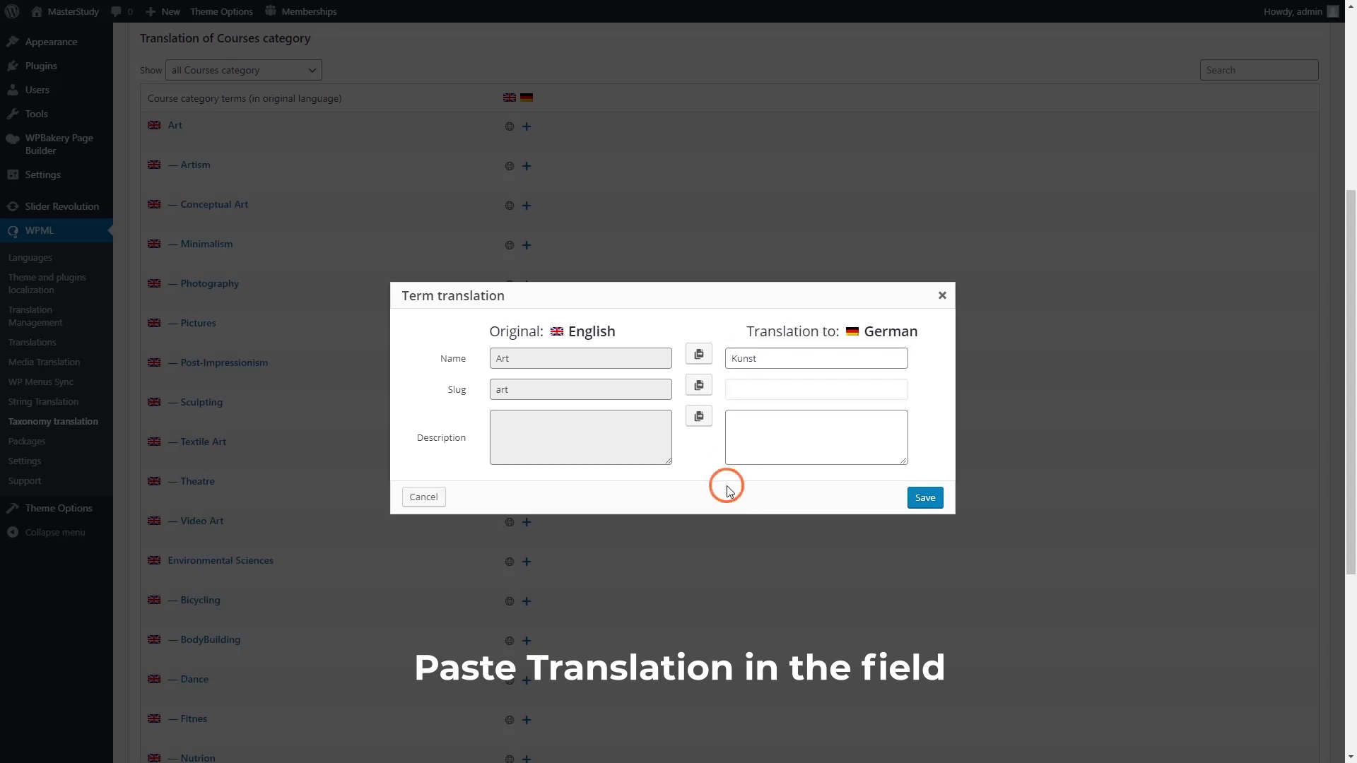
left_click(923, 498)
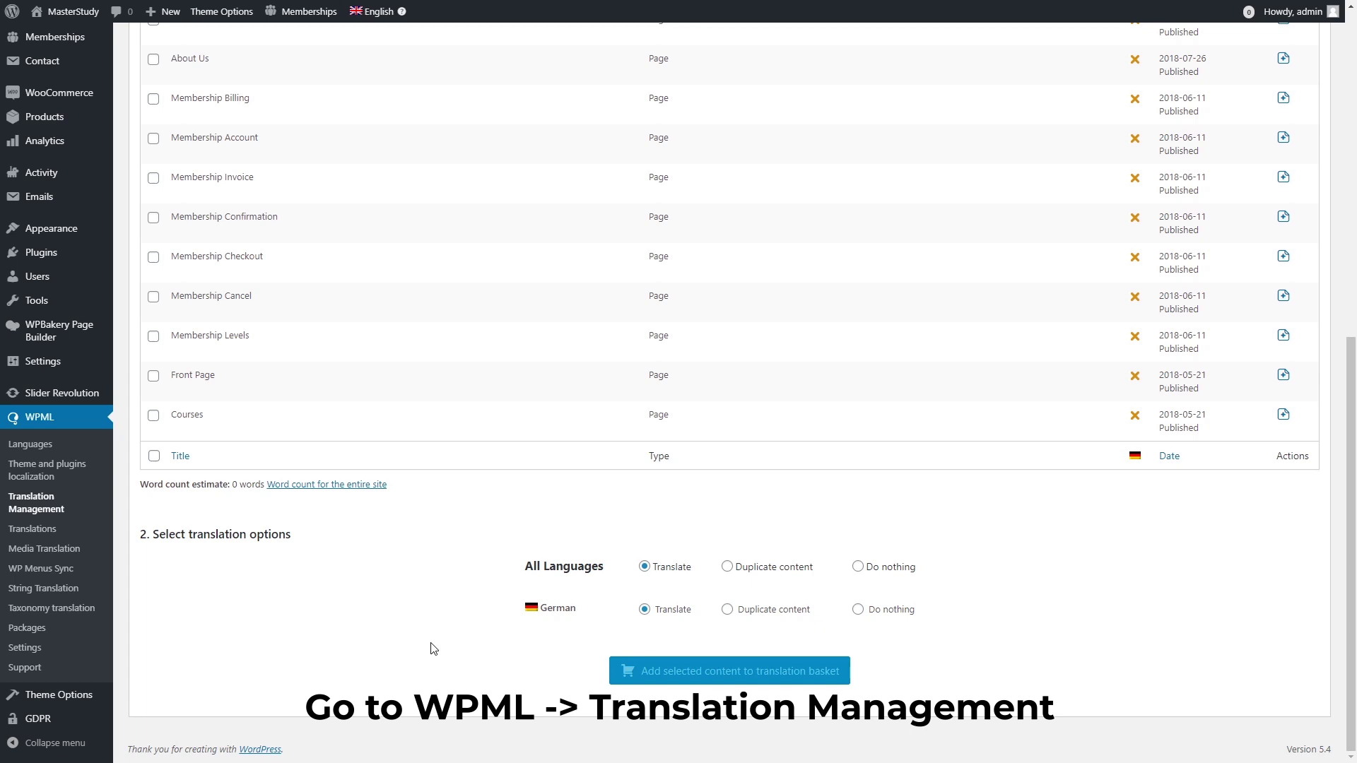
Select all listed pages in Translation Management and duplicate their content into German
scroll(438, 643, "up", 8)
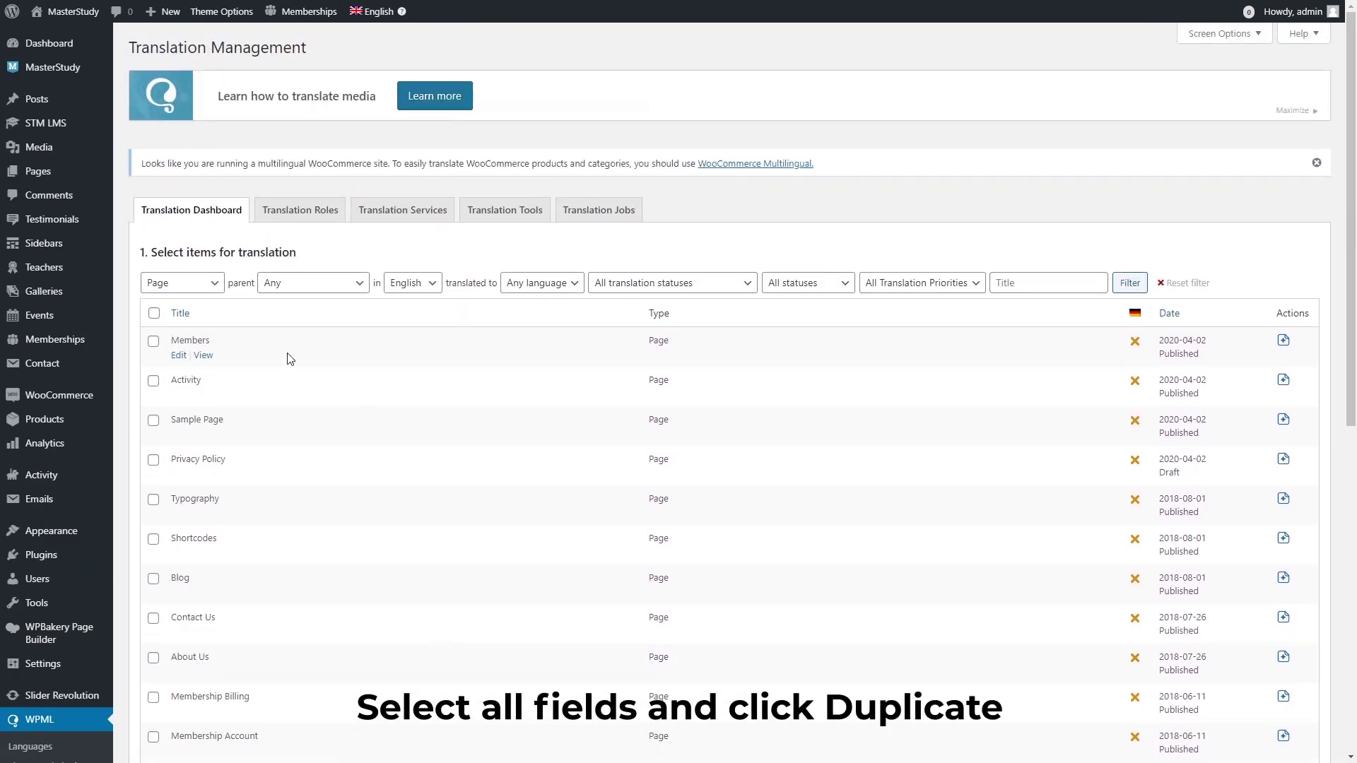
left_click(153, 313)
scroll(510, 524, "down", 7)
scroll(511, 524, "down", 2)
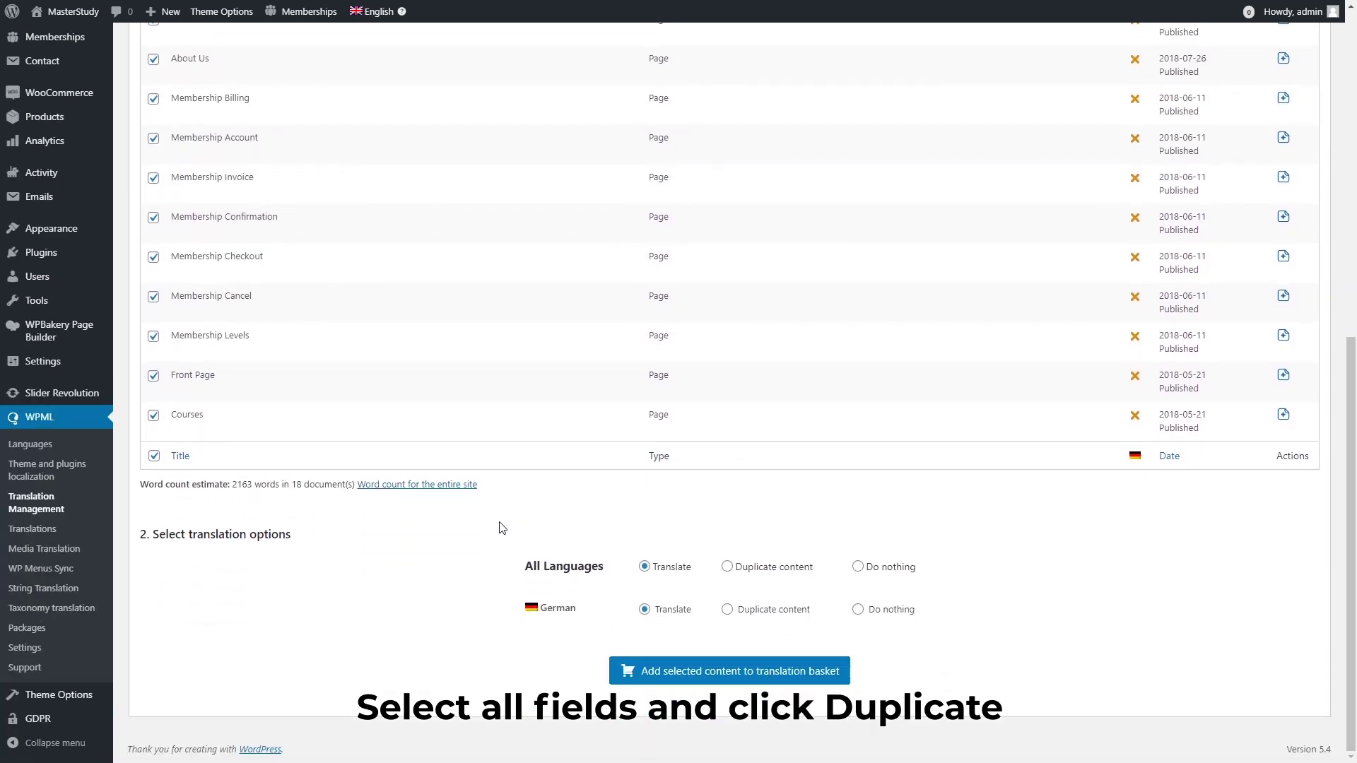
left_click(727, 609)
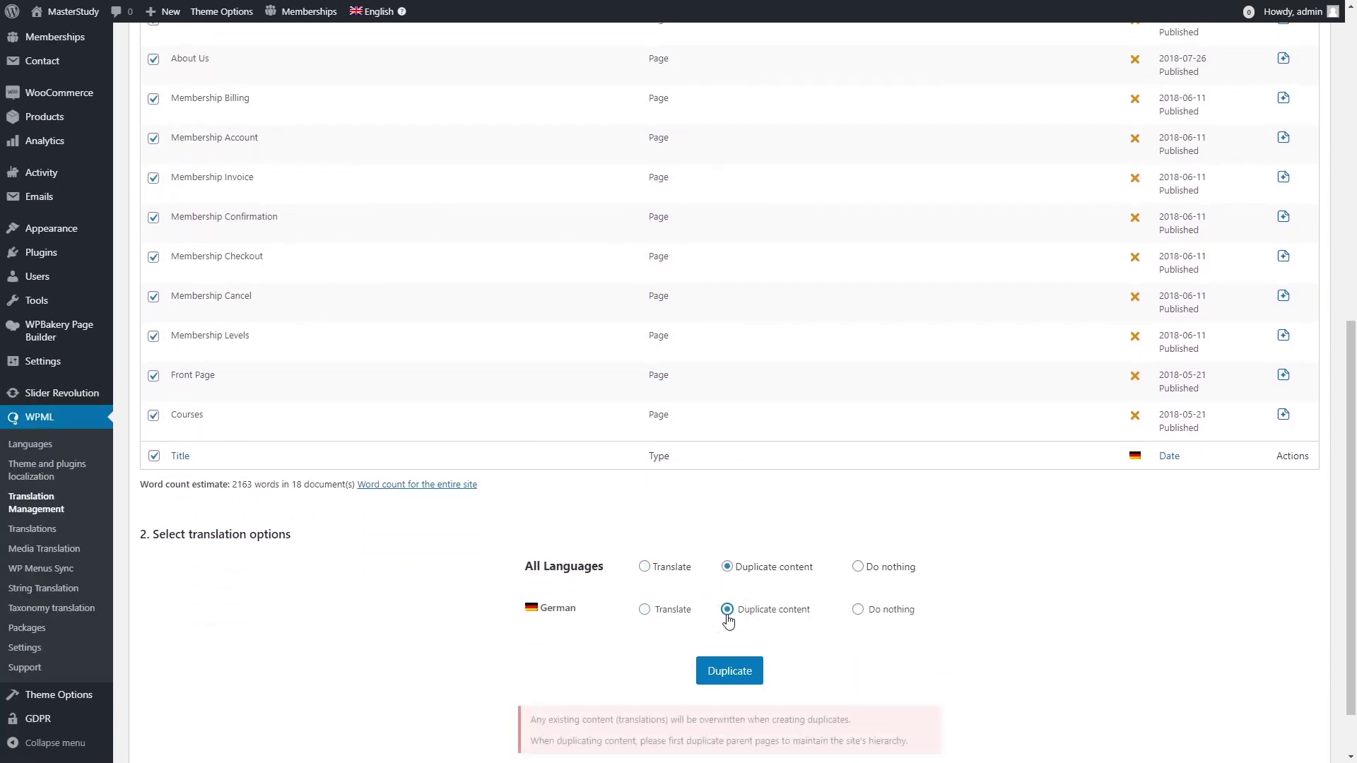
left_click(700, 671)
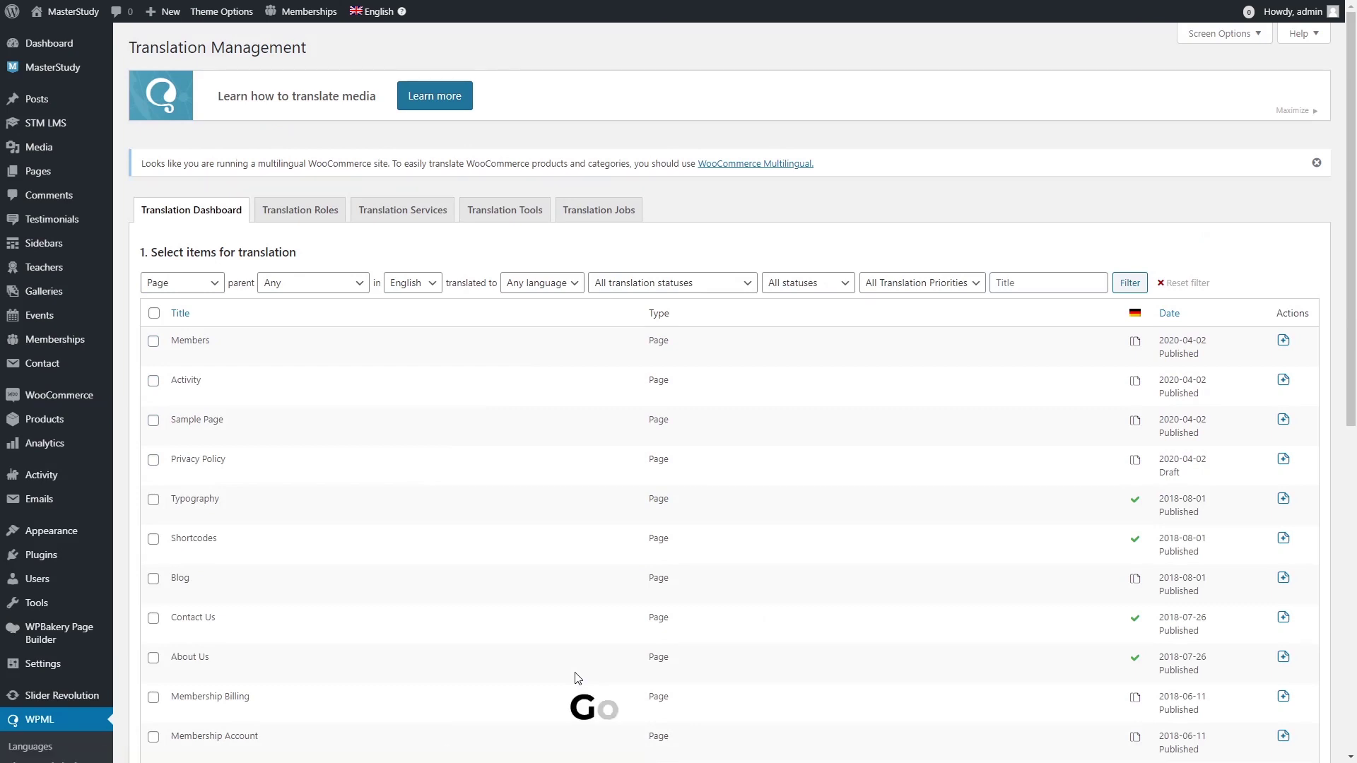
Open the Front Page's German translation for independent editing and set its title to "Titelseite"
mouse_move(90, 172)
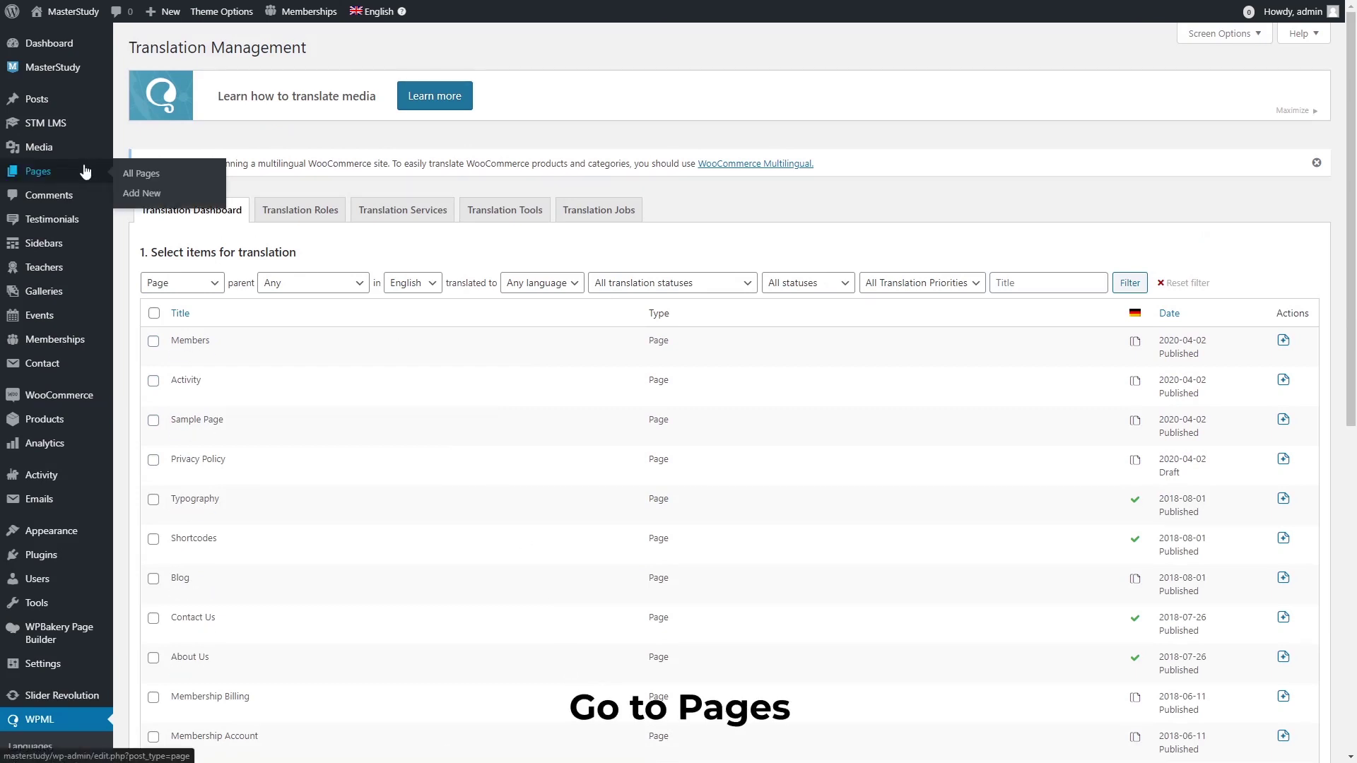
left_click(150, 183)
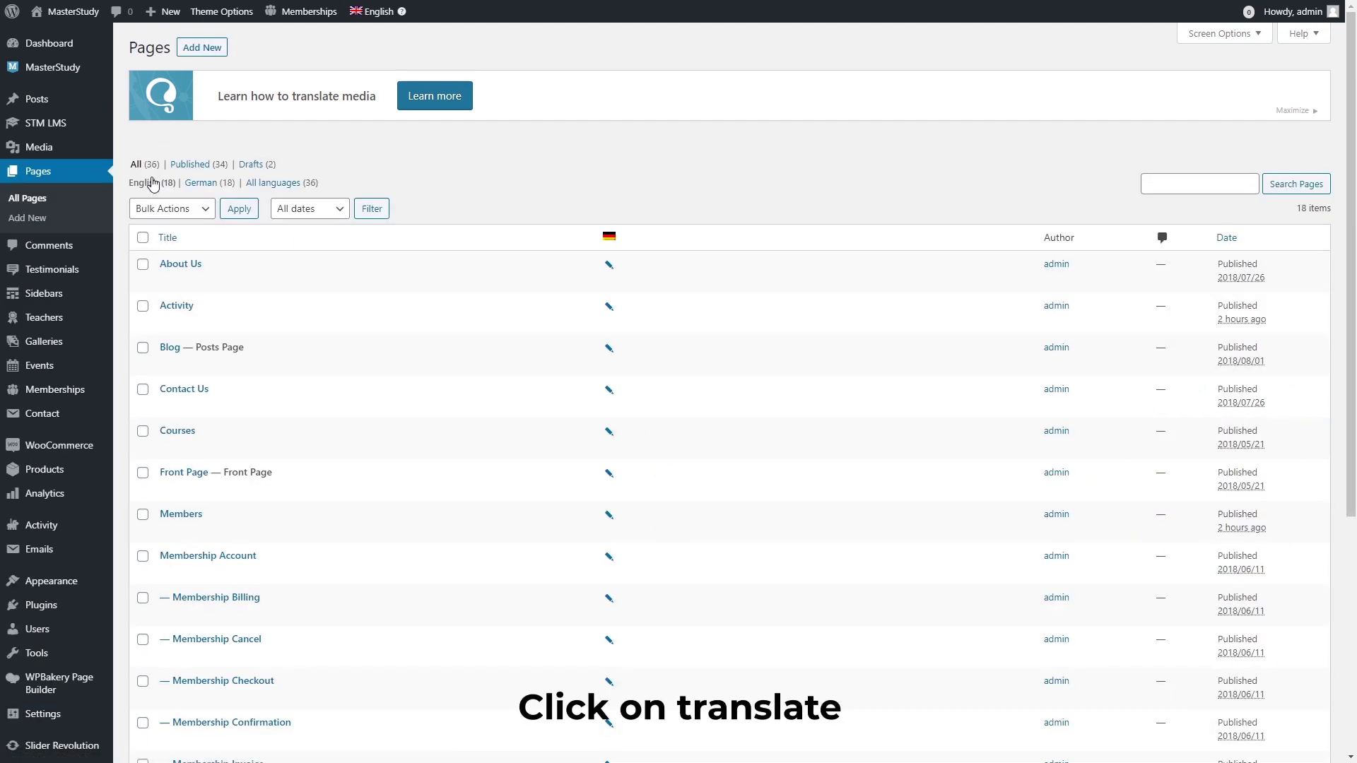
left_click(607, 475)
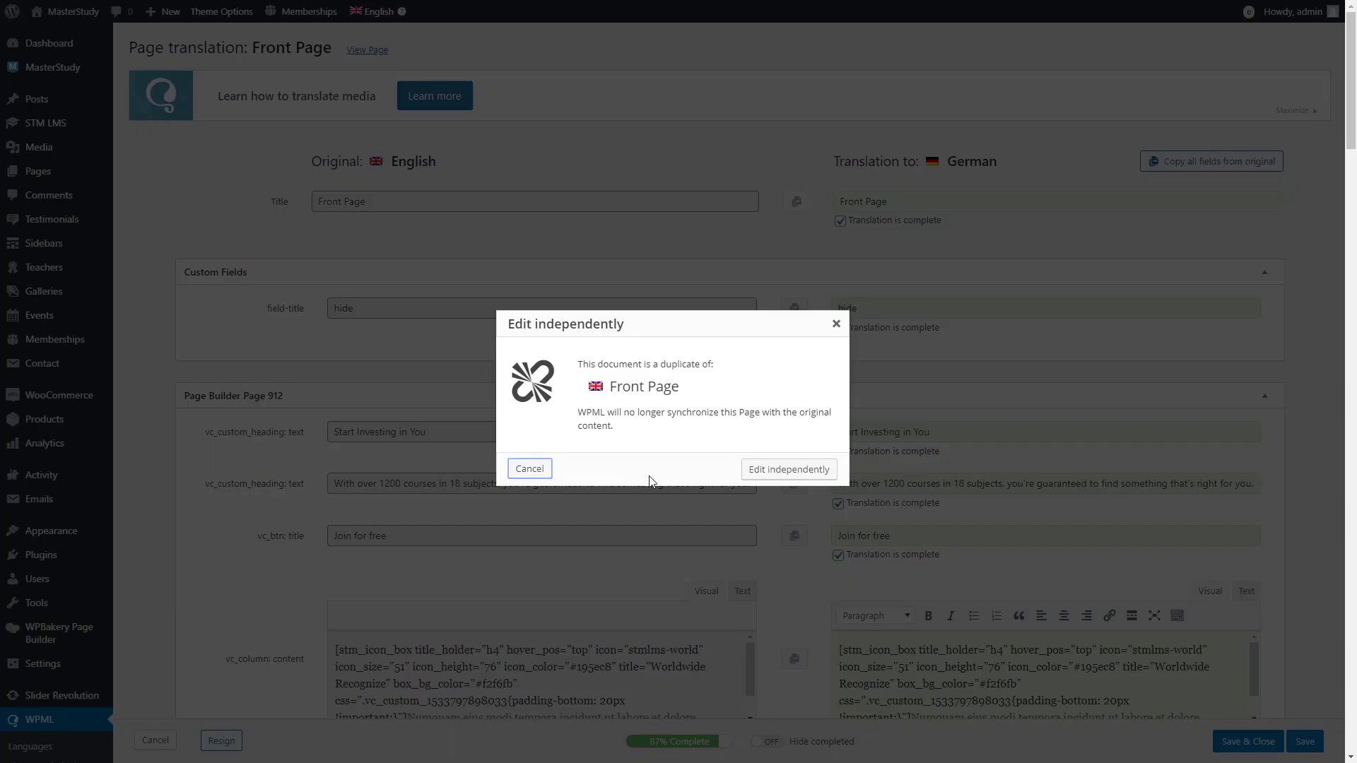
left_click(772, 474)
left_click(785, 202)
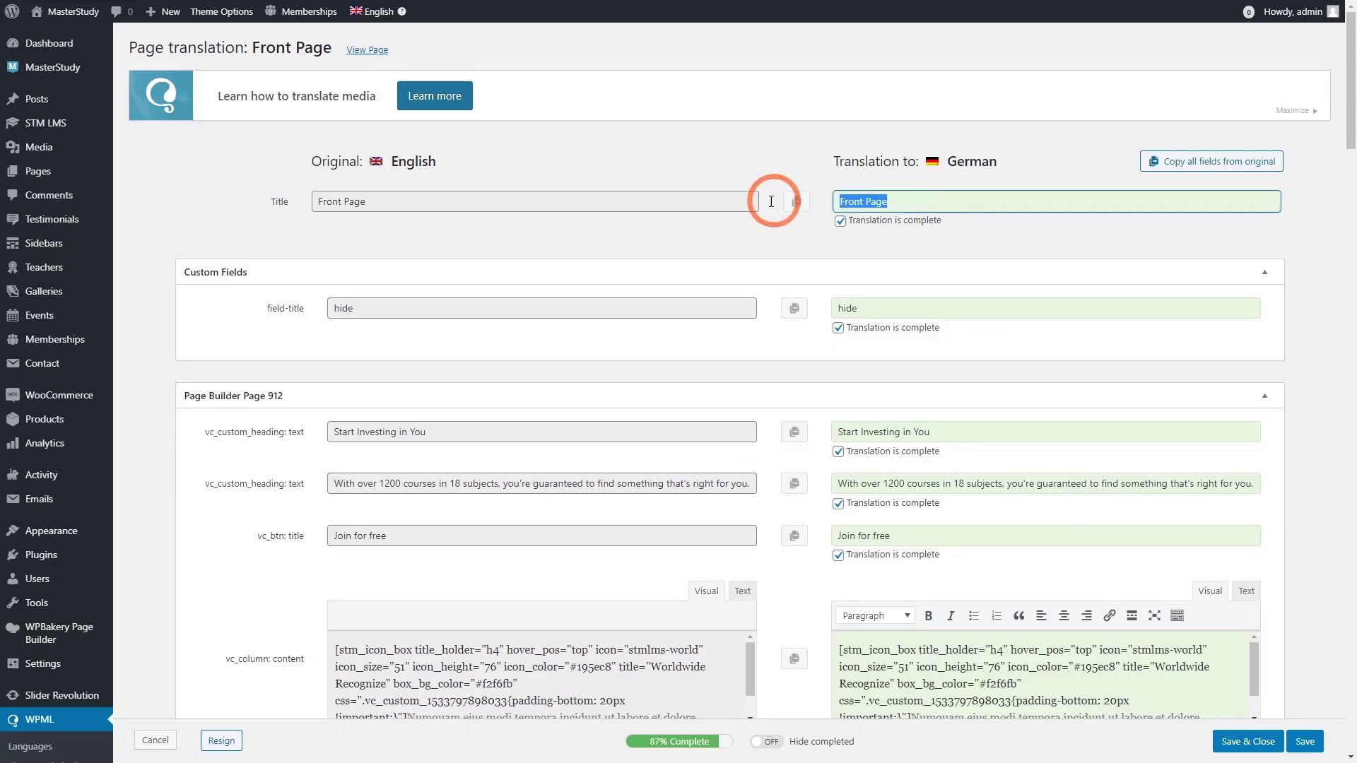
type("Titelseite")
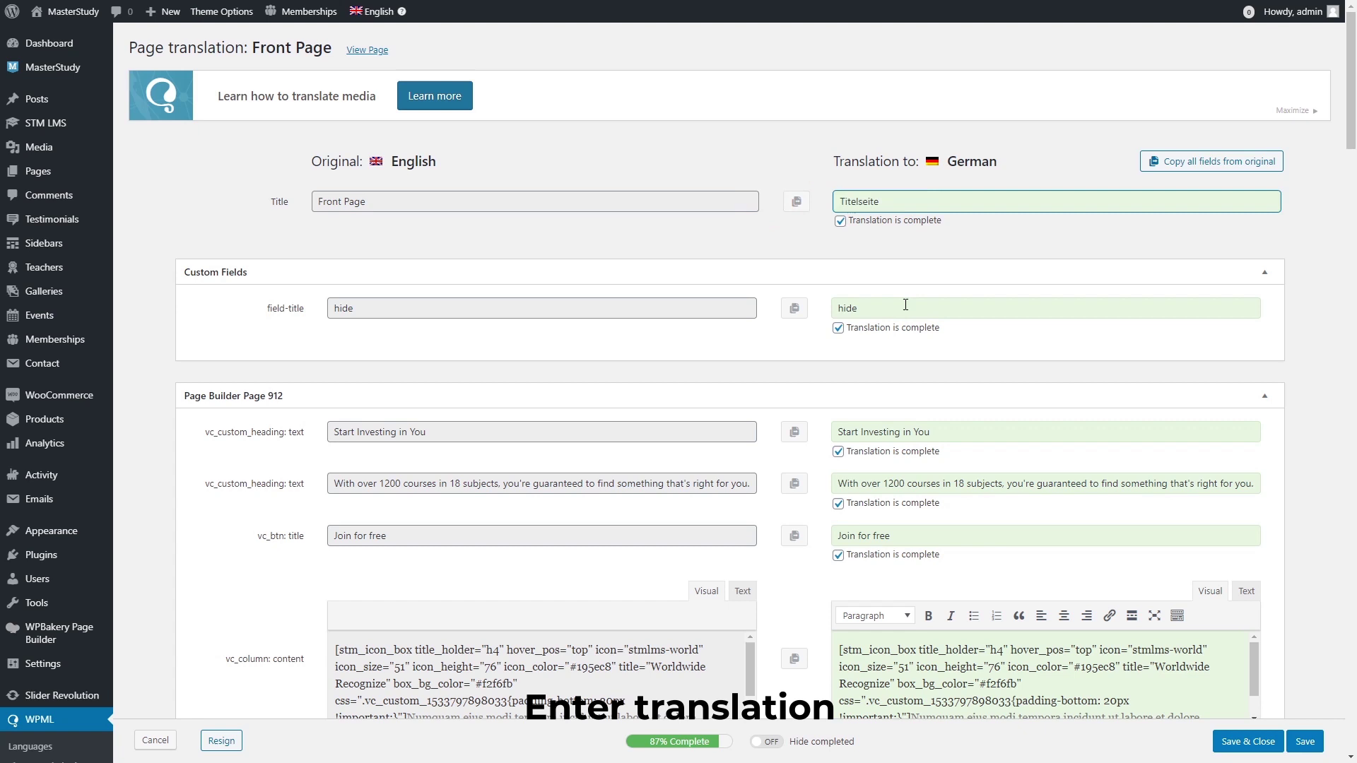
Translate the remaining Front Page content into German, including "Investieren Sie in Sie" and "Kostenlos beitreten", then save and close the translation
left_click(849, 254)
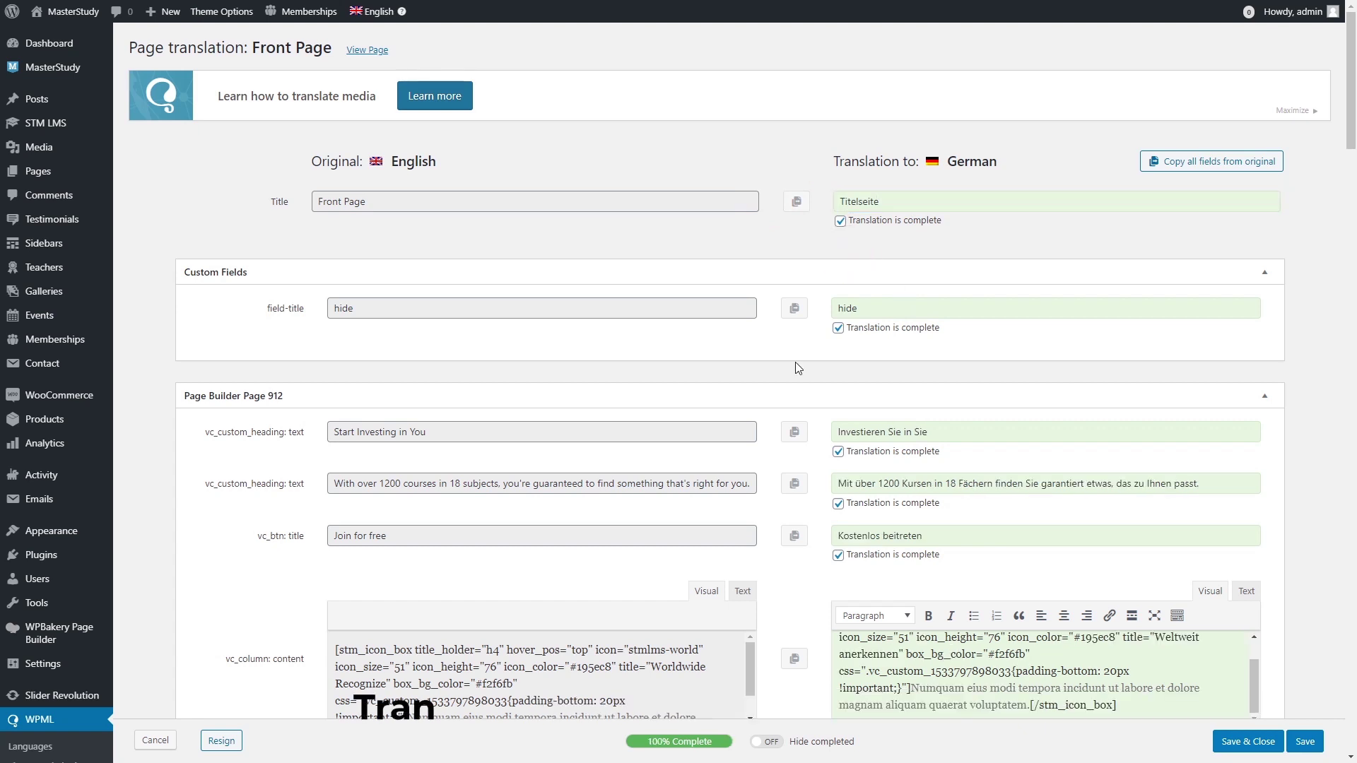
scroll(795, 362, "down", 15)
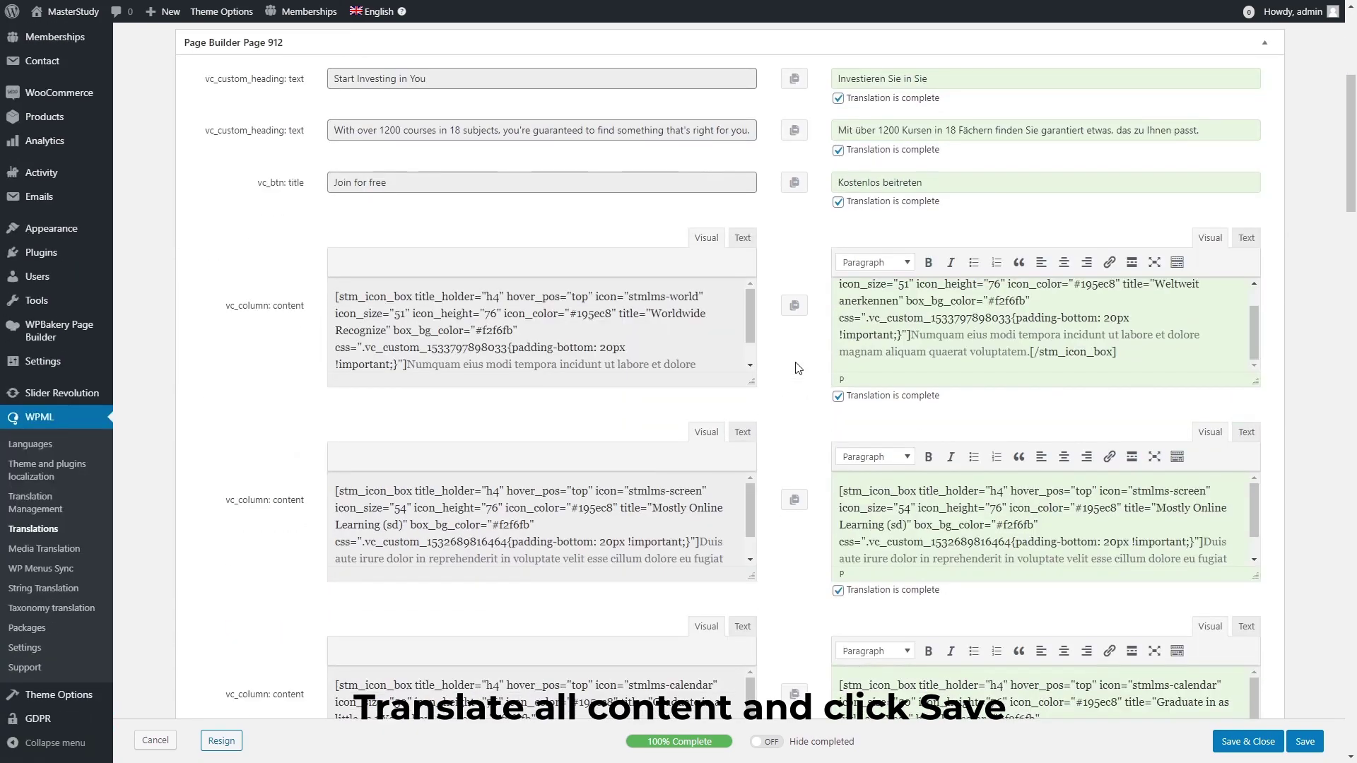
scroll(795, 362, "down", 15)
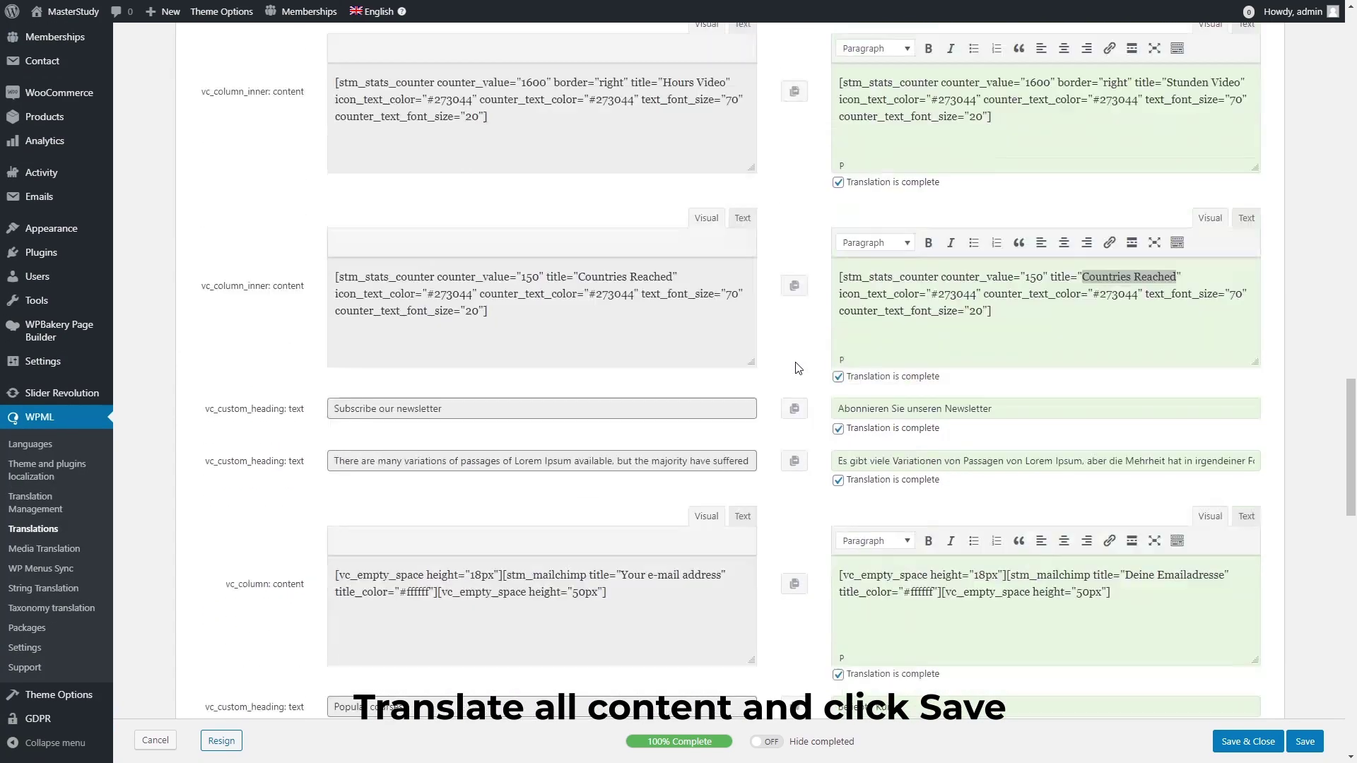
scroll(795, 367, "down", 15)
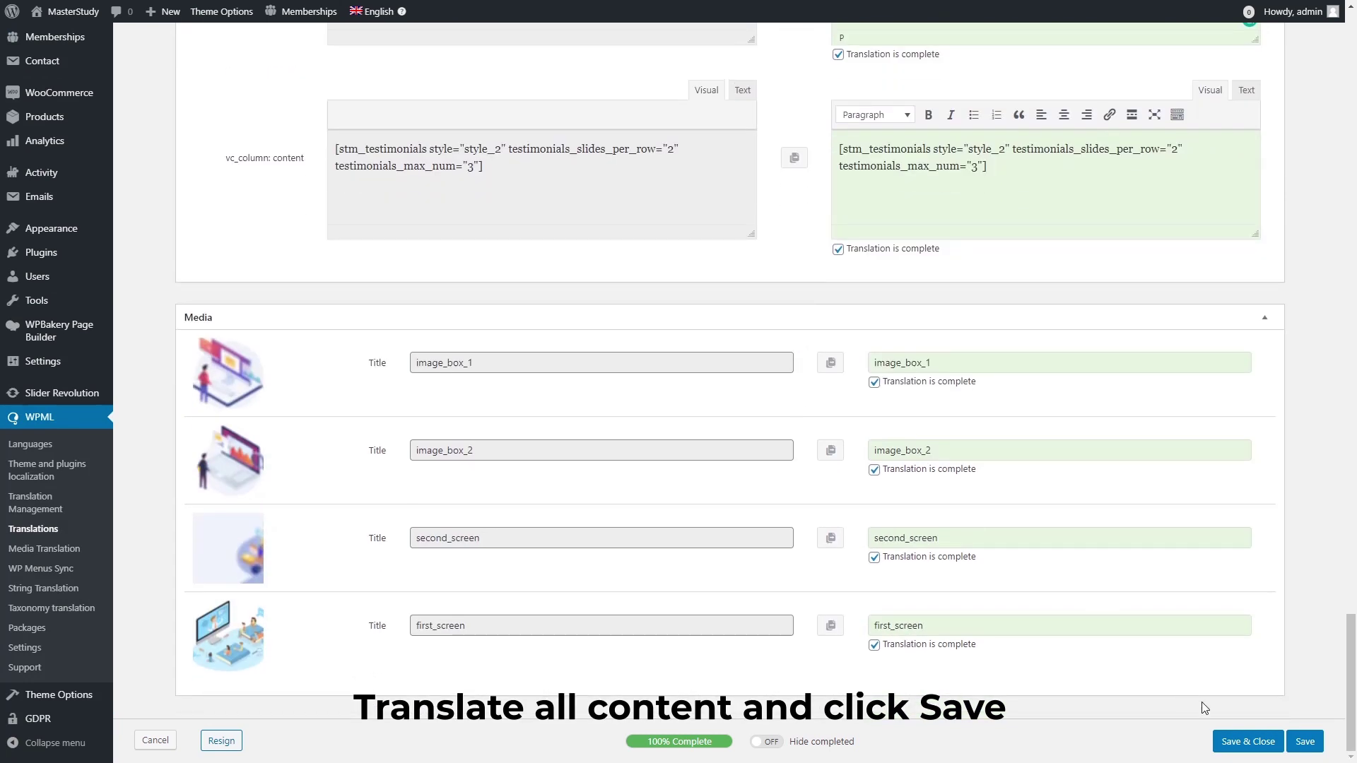
left_click(1230, 739)
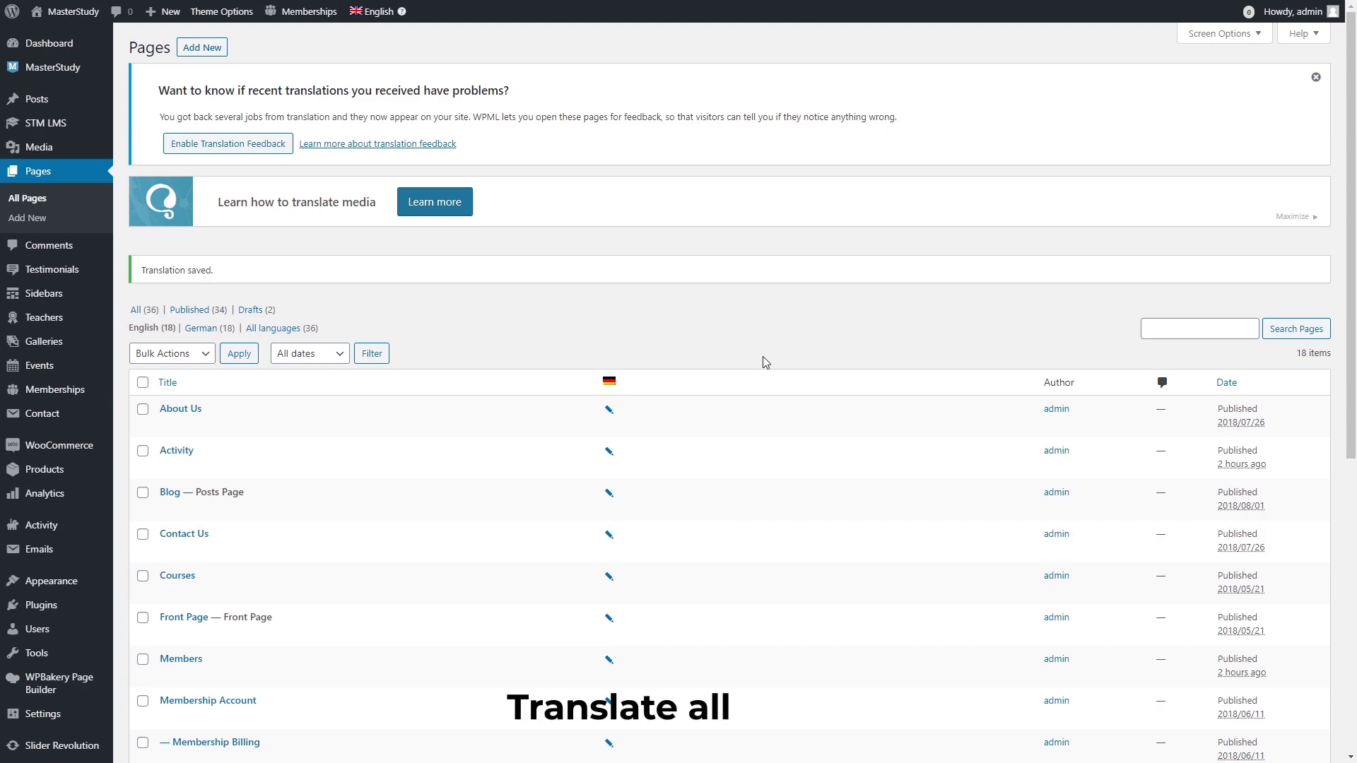
Synchronize the Main Menu with German in WP Menus Sync, applying all listed changes
scroll(765, 363, "down", 5)
scroll(765, 363, "down", 2)
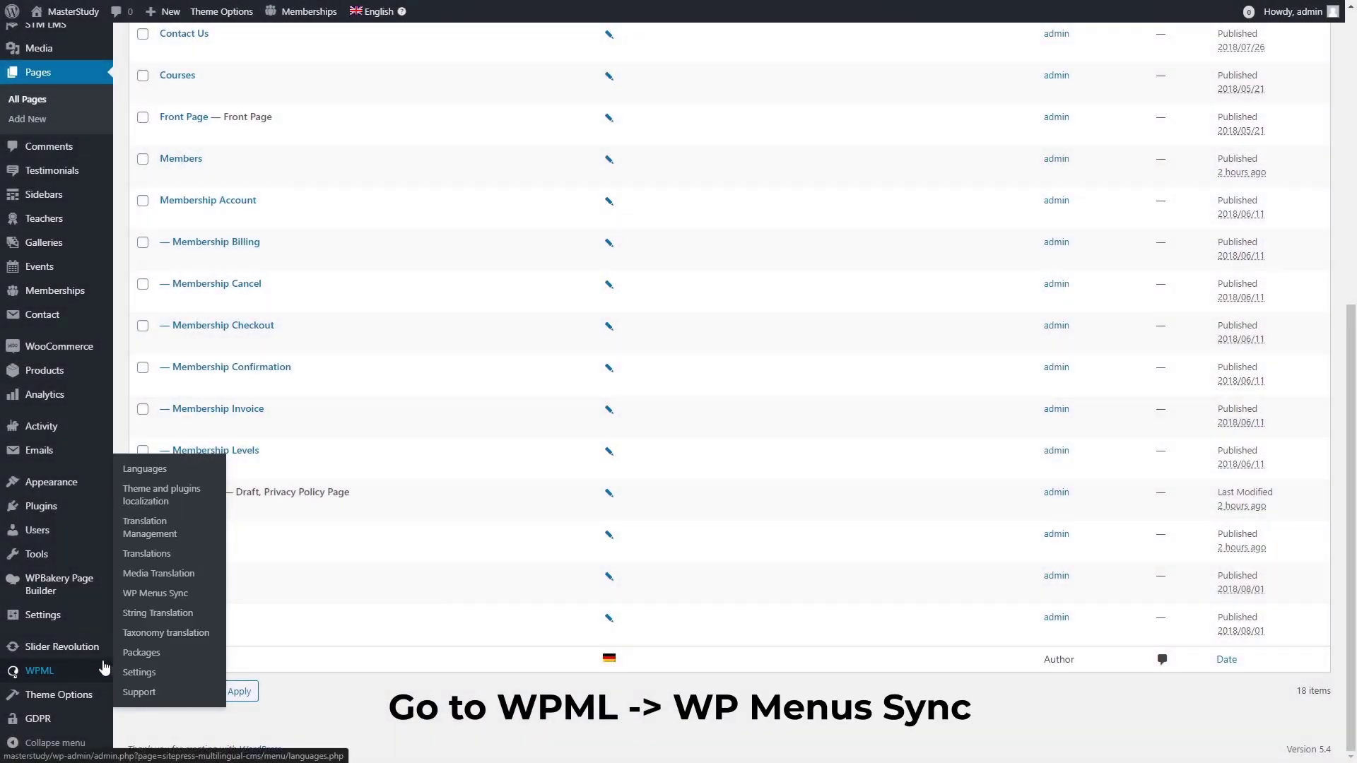
left_click(139, 601)
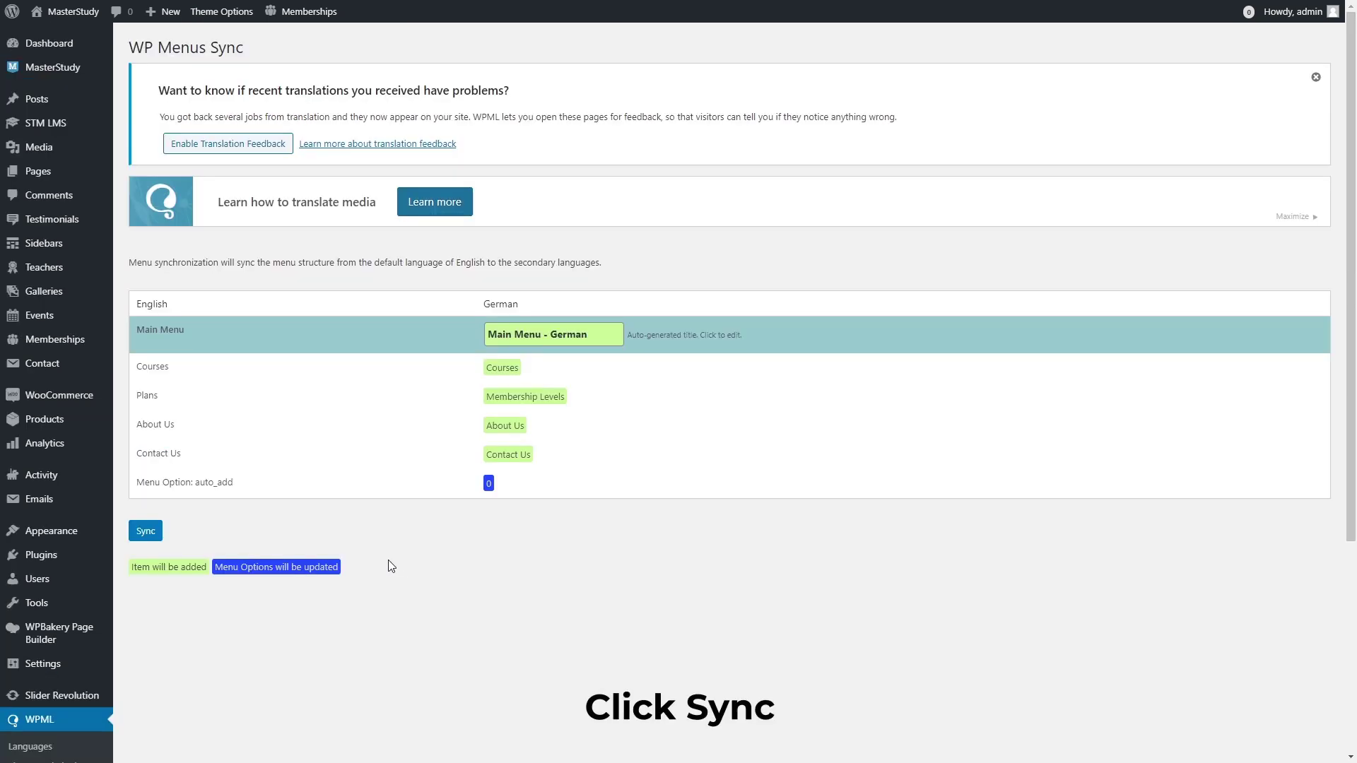
left_click(145, 531)
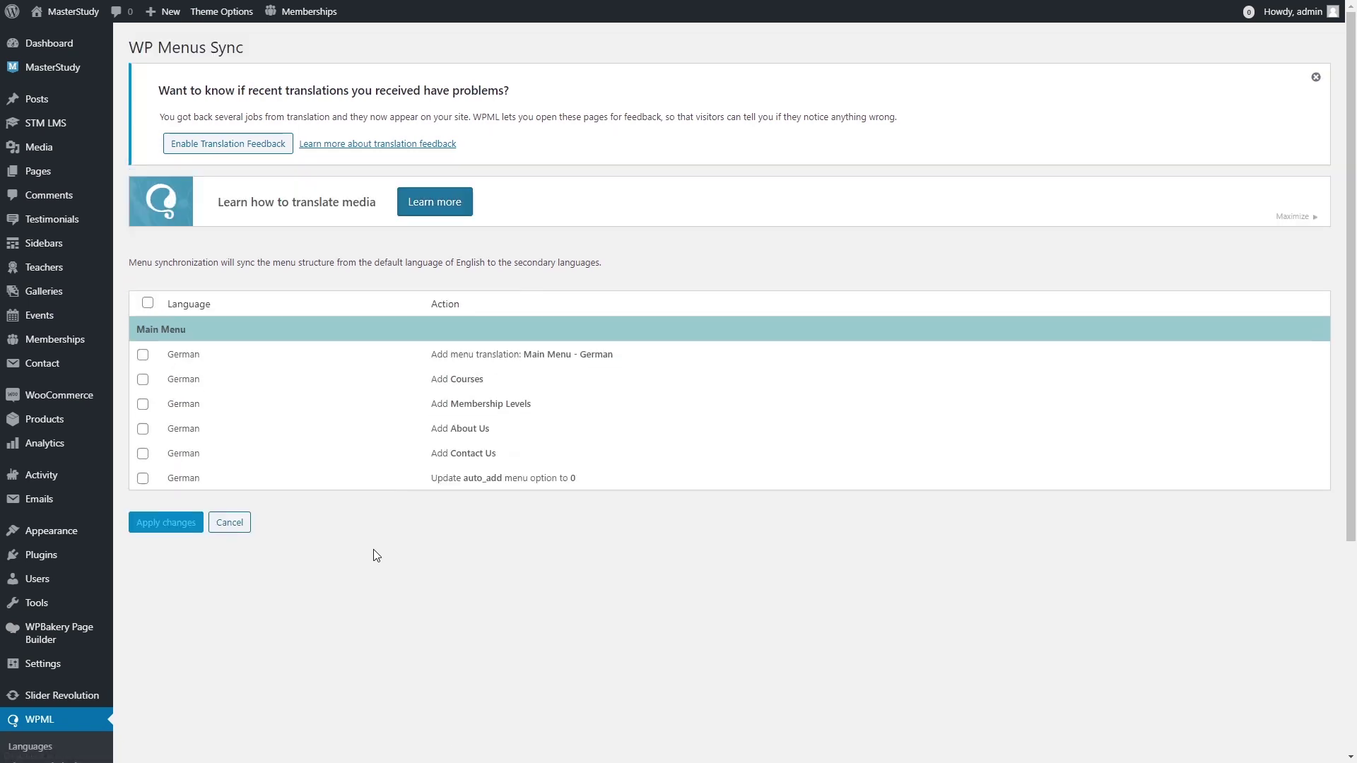
left_click(148, 303)
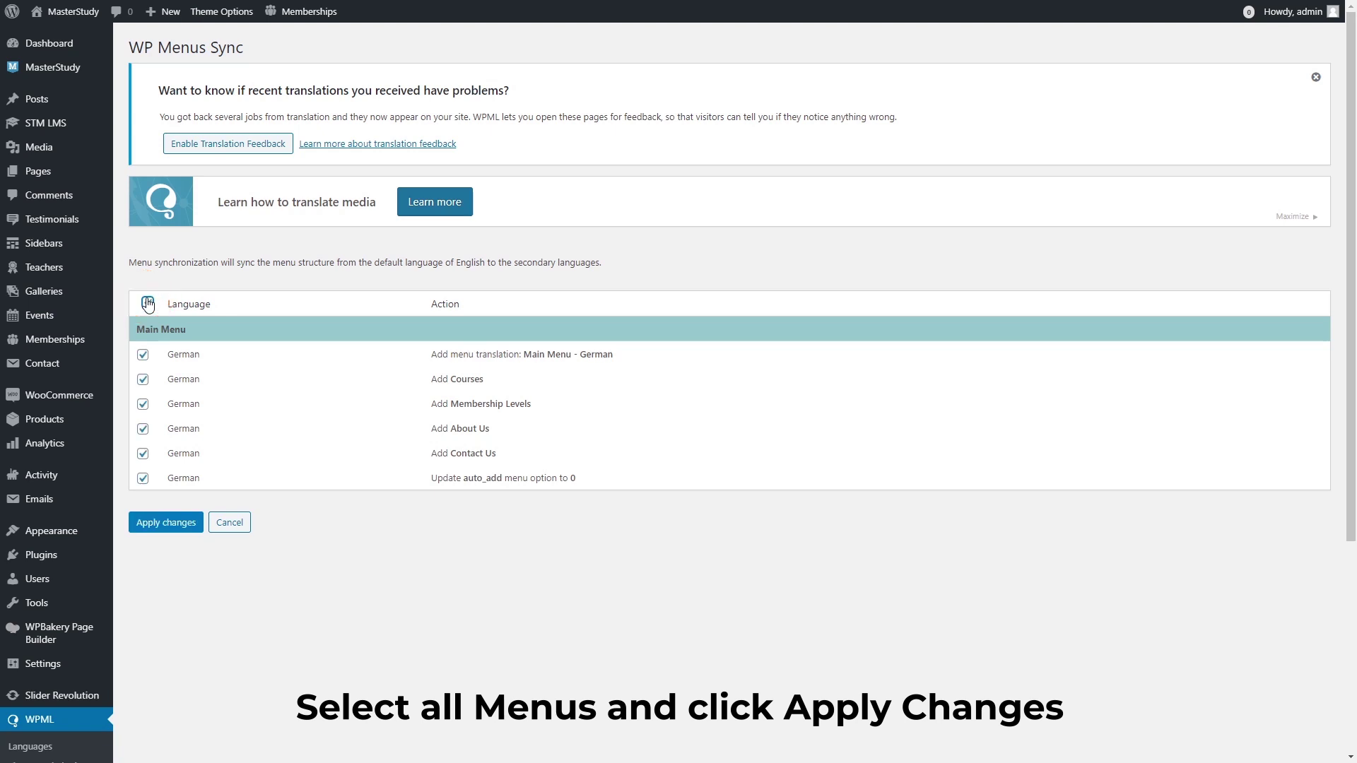
left_click(182, 523)
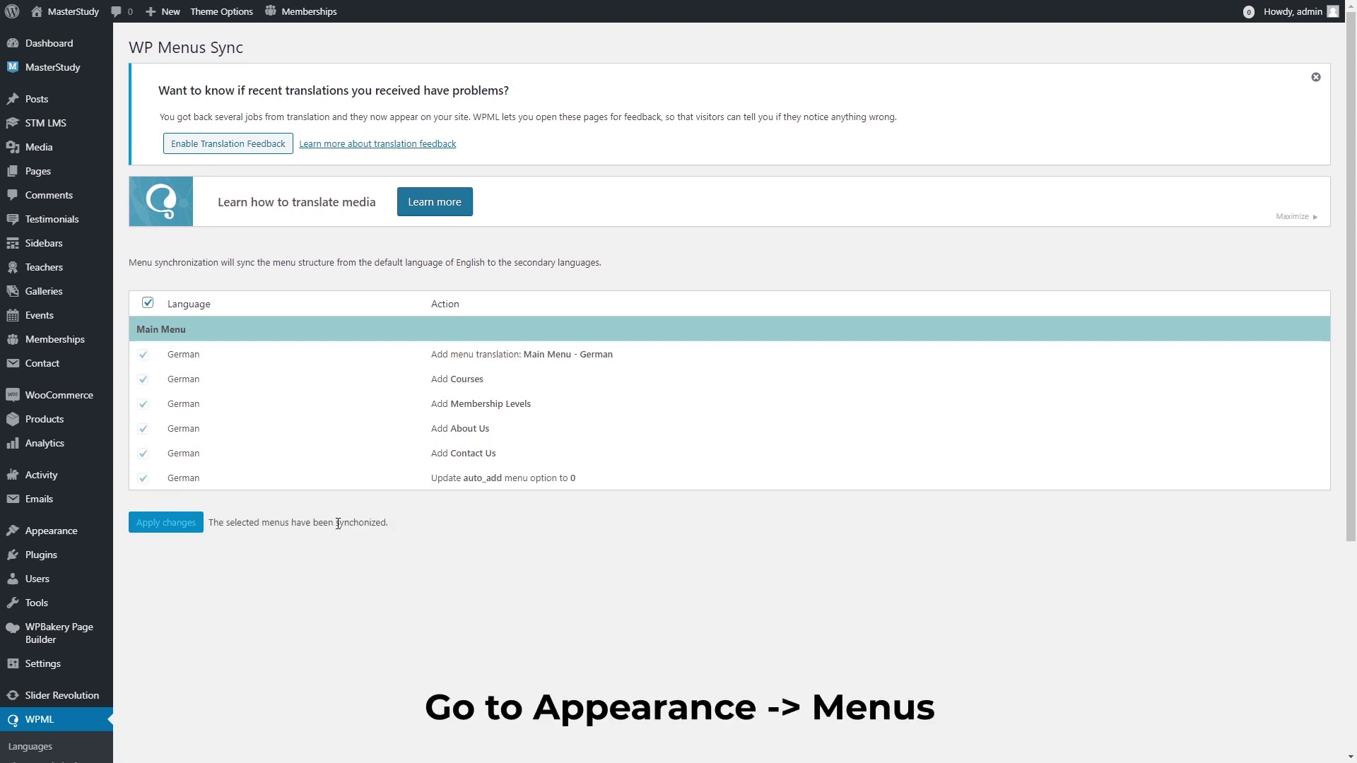
Open the site's menu editor and switch it to the German version of the Main Menu
mouse_move(84, 534)
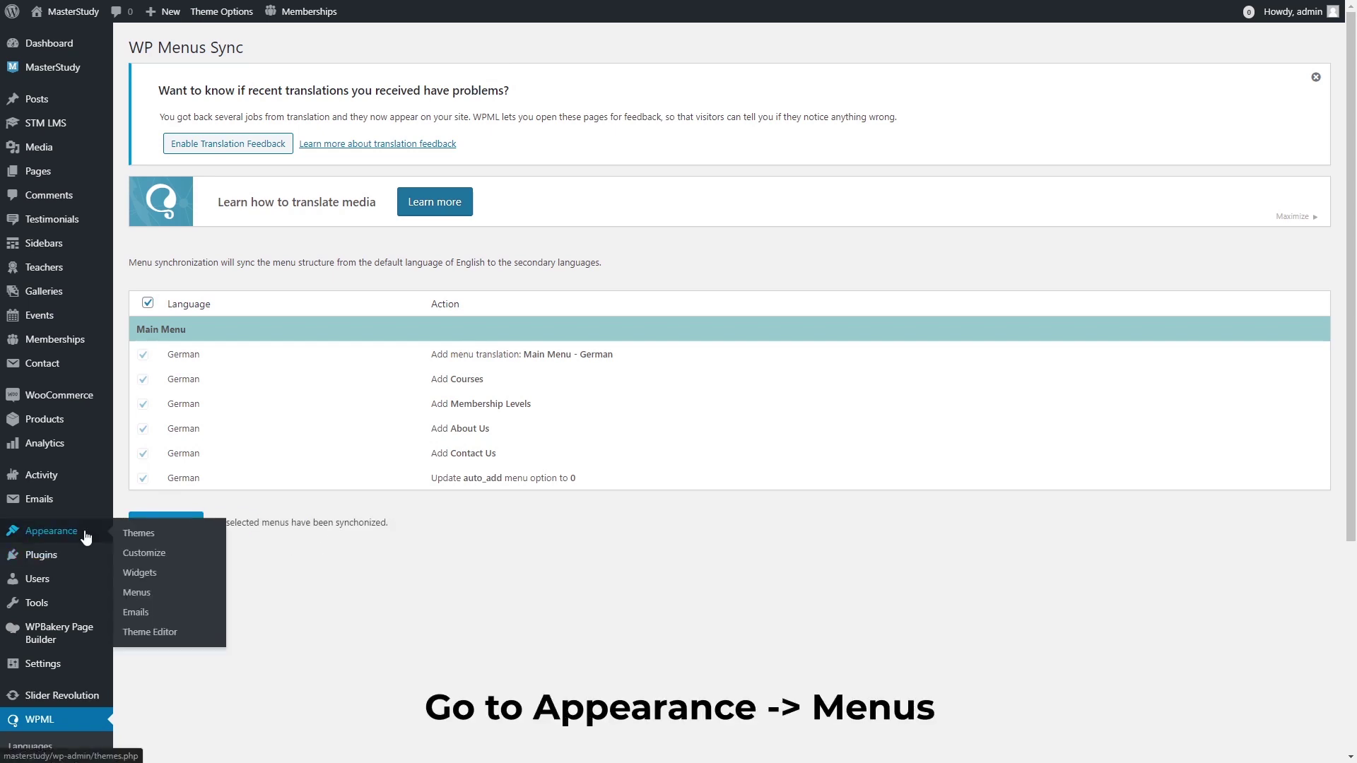
left_click(158, 593)
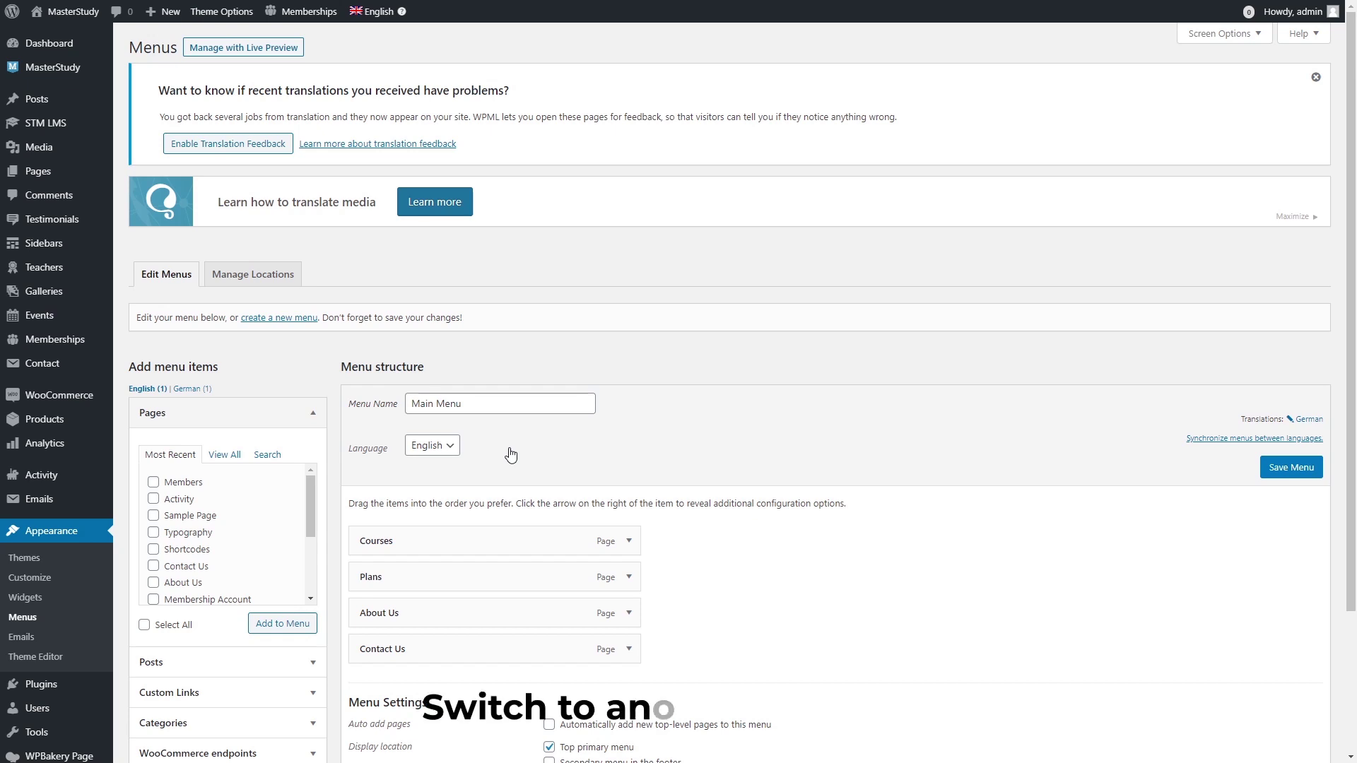
scroll(509, 425, "down", 3)
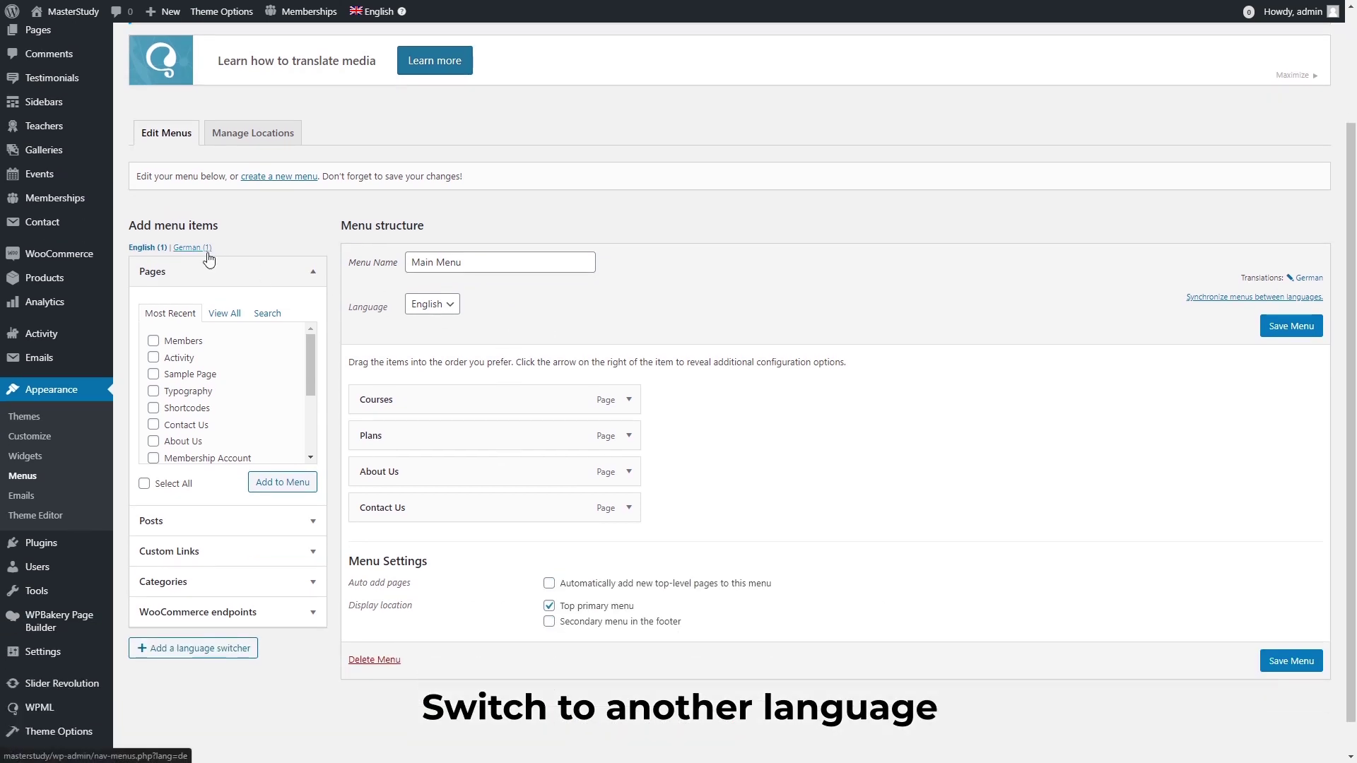
left_click(192, 248)
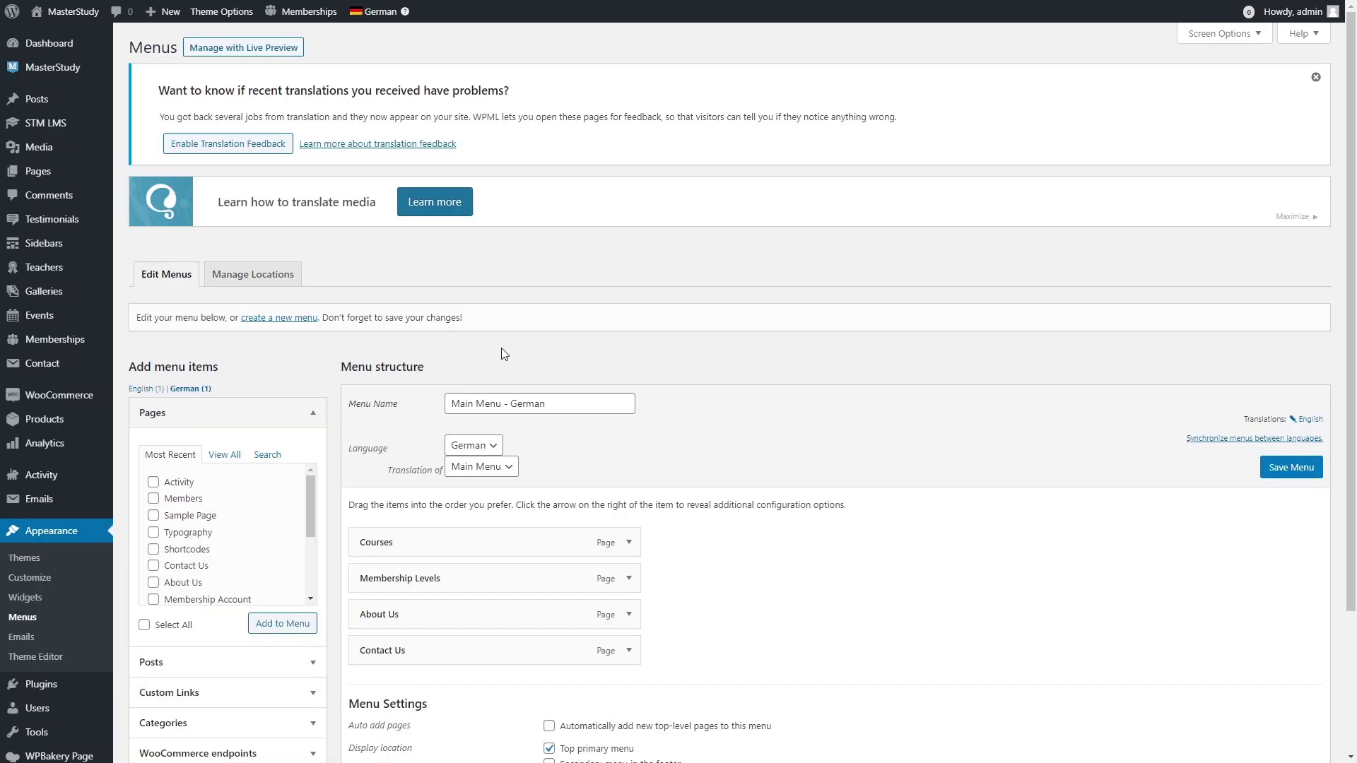
Rename the German menu items to "Kurse", "Mitgliedslevel", "Über uns" and "Kontaktiere uns", and save the menu
scroll(504, 354, "down", 3)
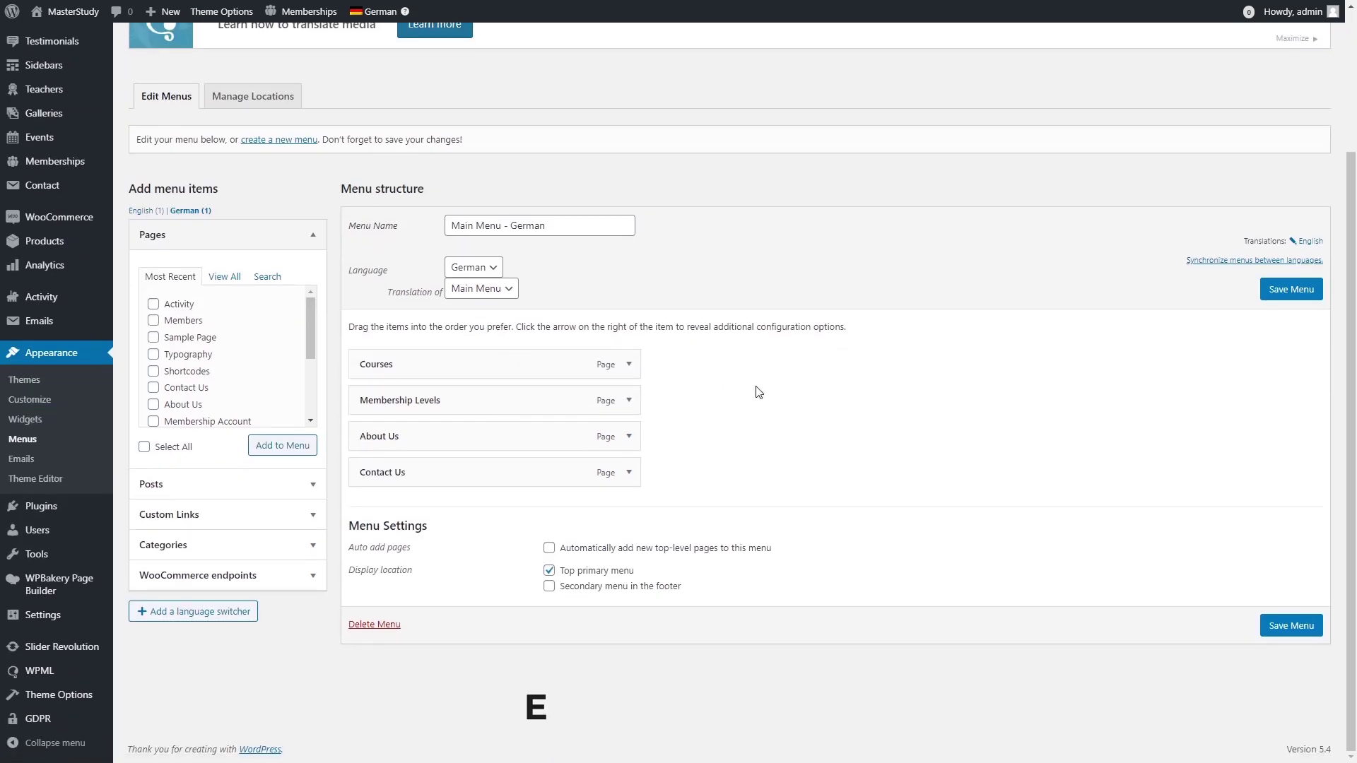
left_click(628, 366)
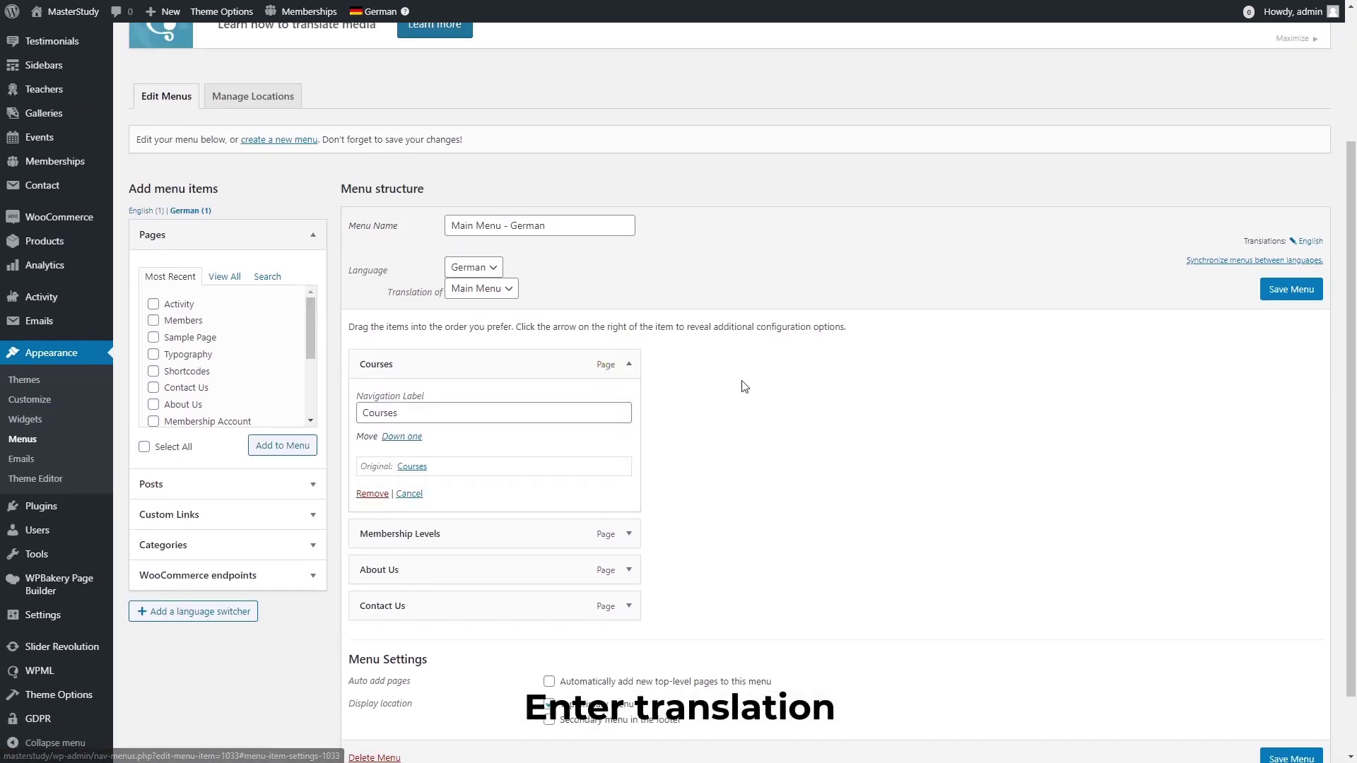
double_click(488, 413)
type("Kurse")
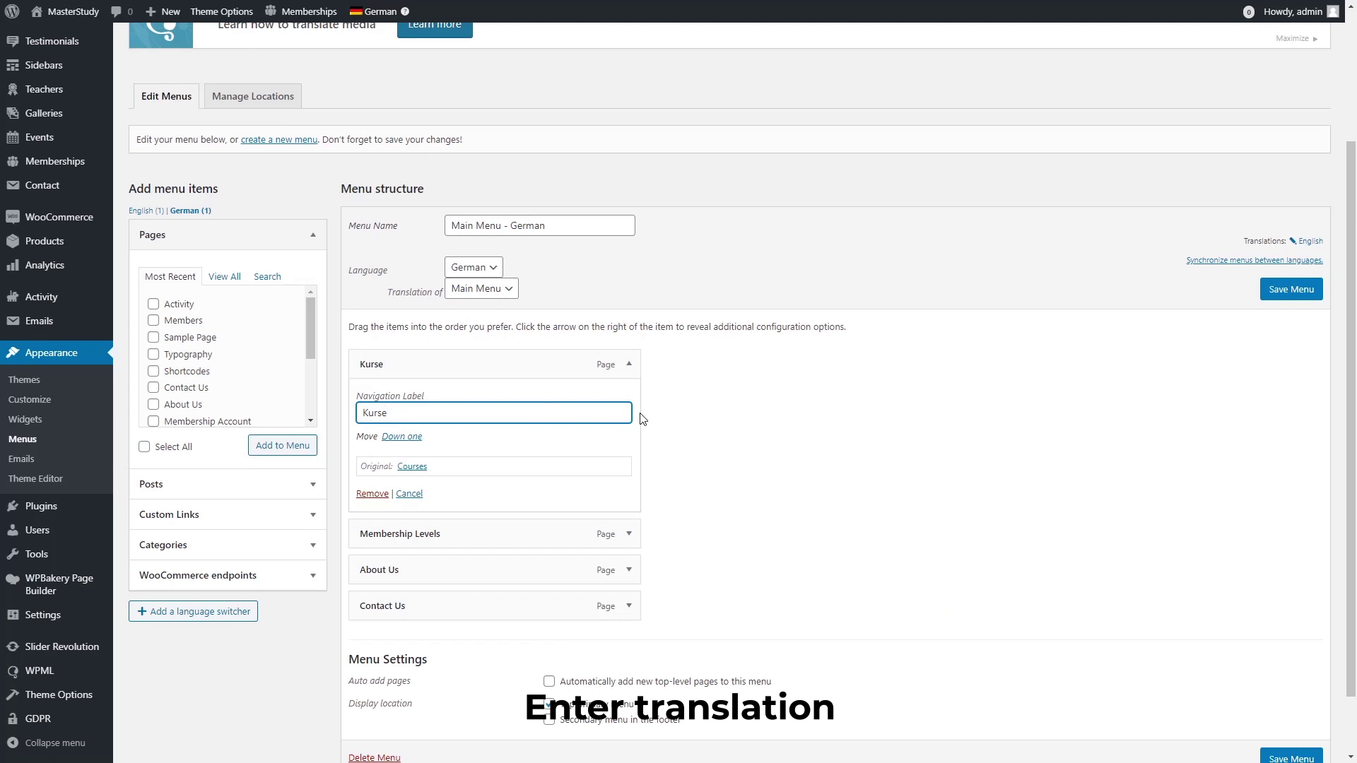
left_click(667, 418)
left_click(629, 364)
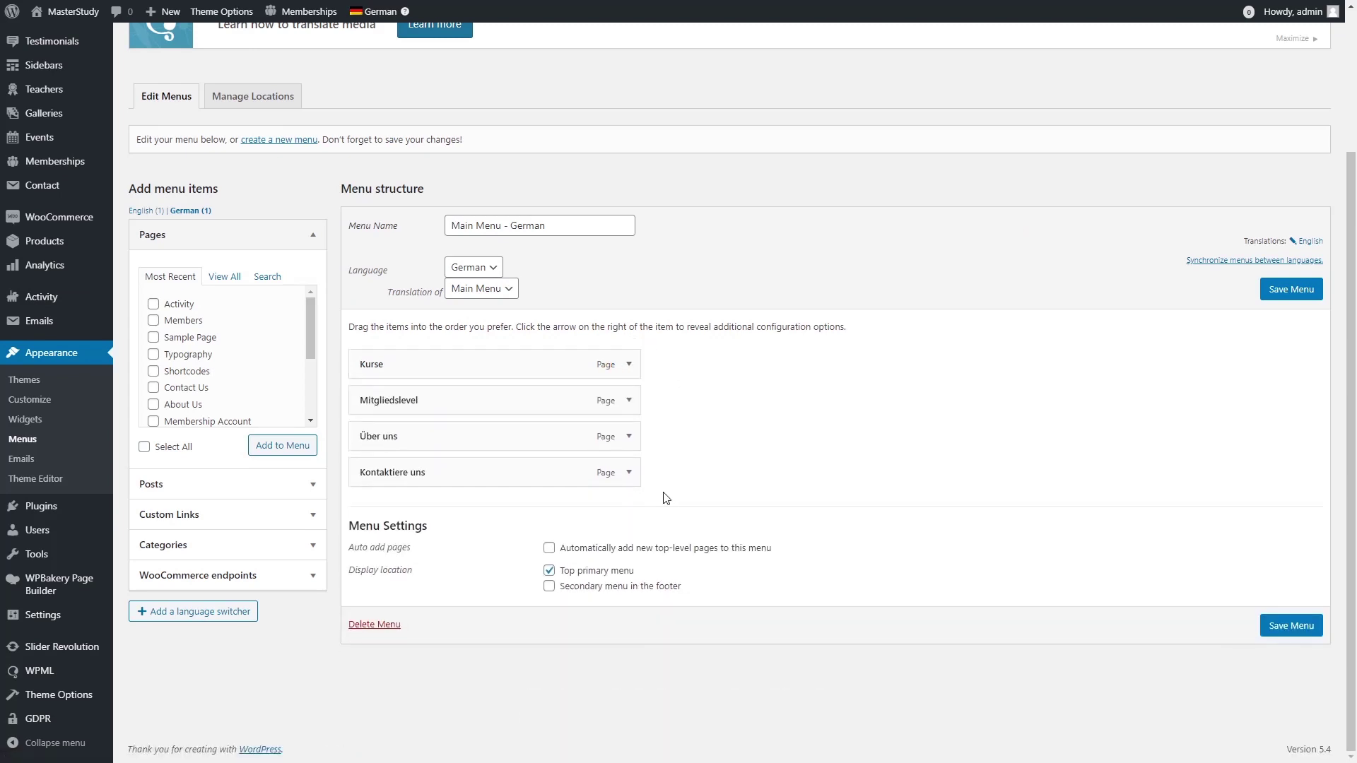
left_click(1265, 623)
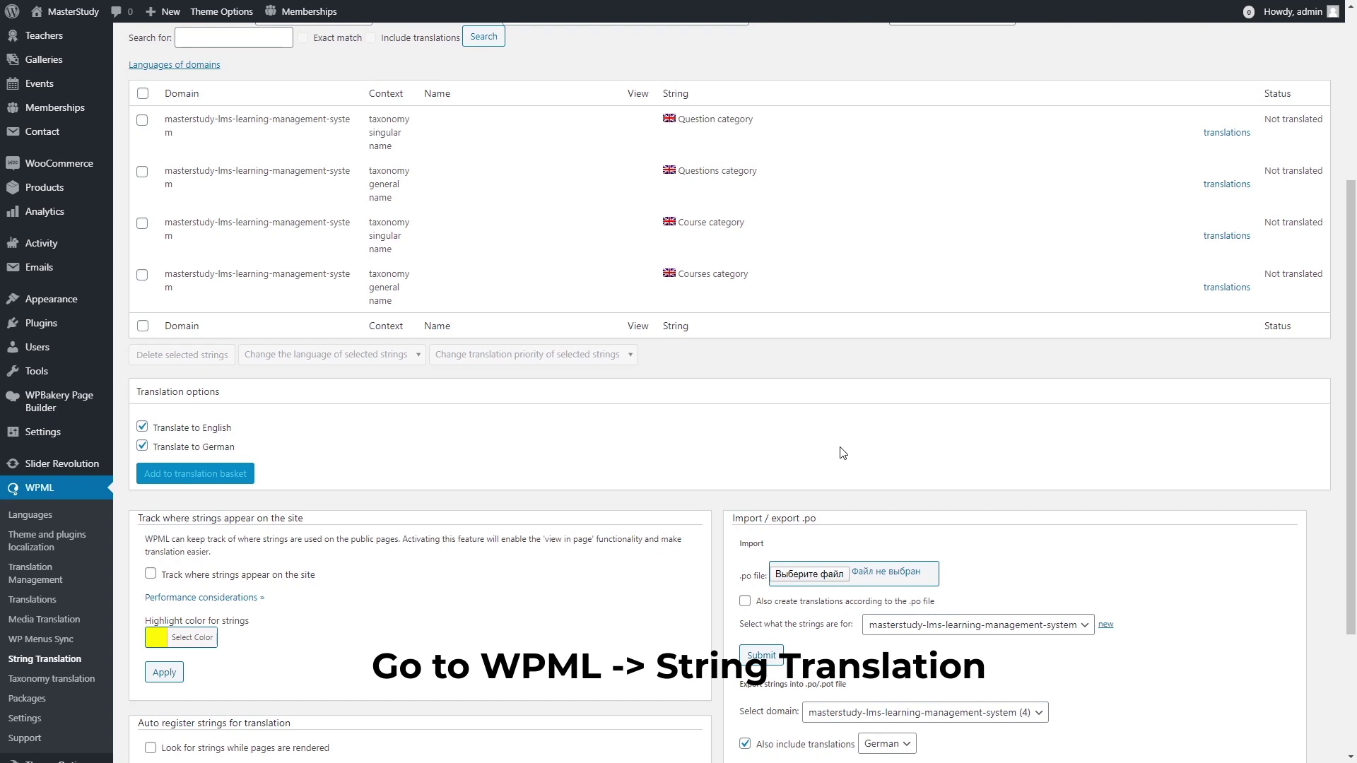
Translate the string "Question category" into German as "Fragenkategorie" in String Translation, mark it complete and save it
scroll(843, 452, "up", 5)
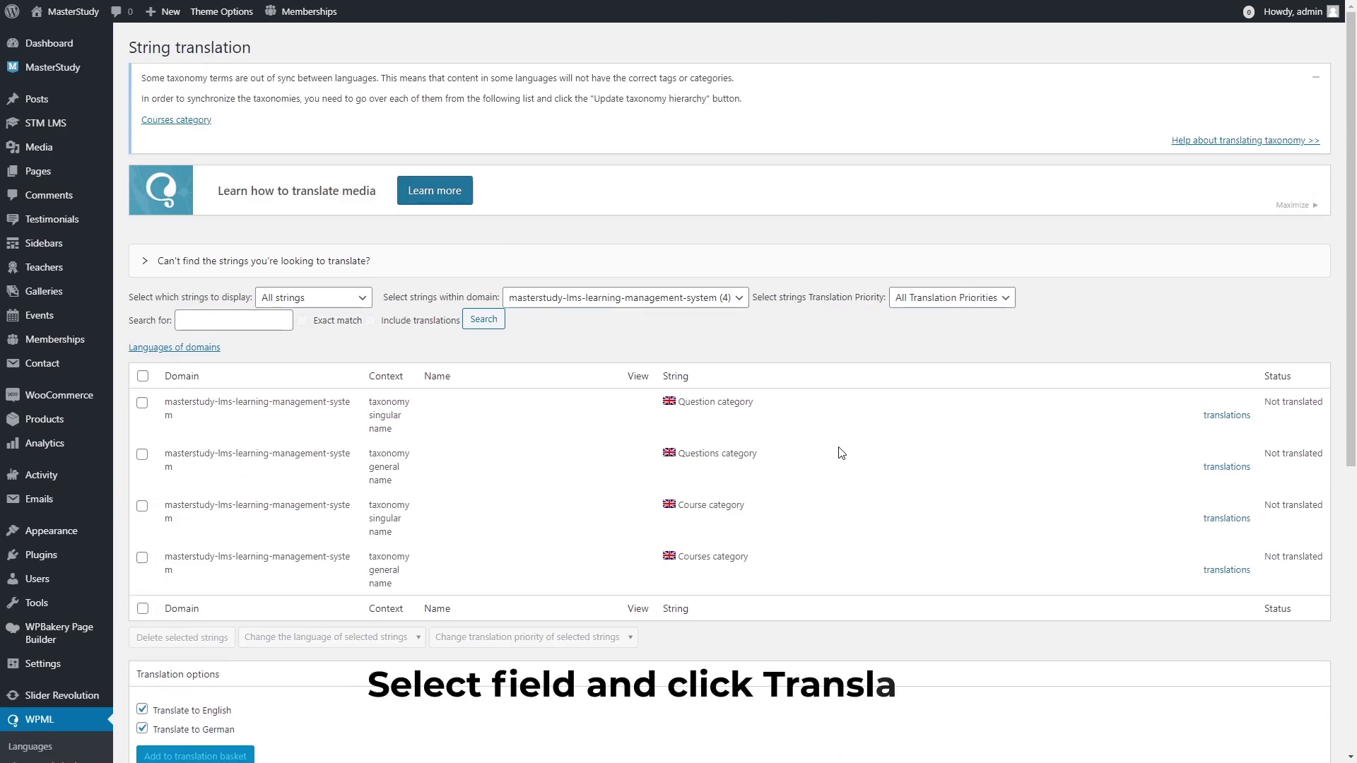
left_click(1227, 415)
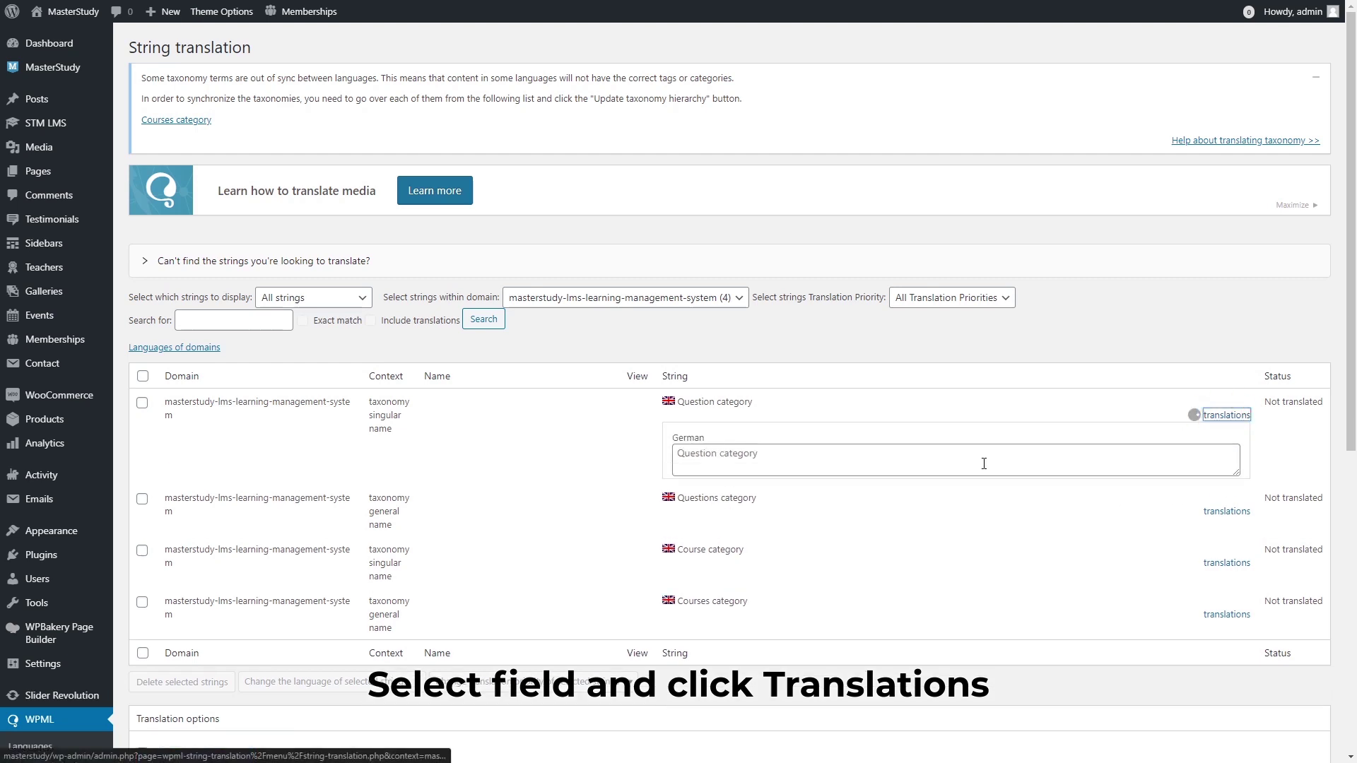
left_click(820, 463)
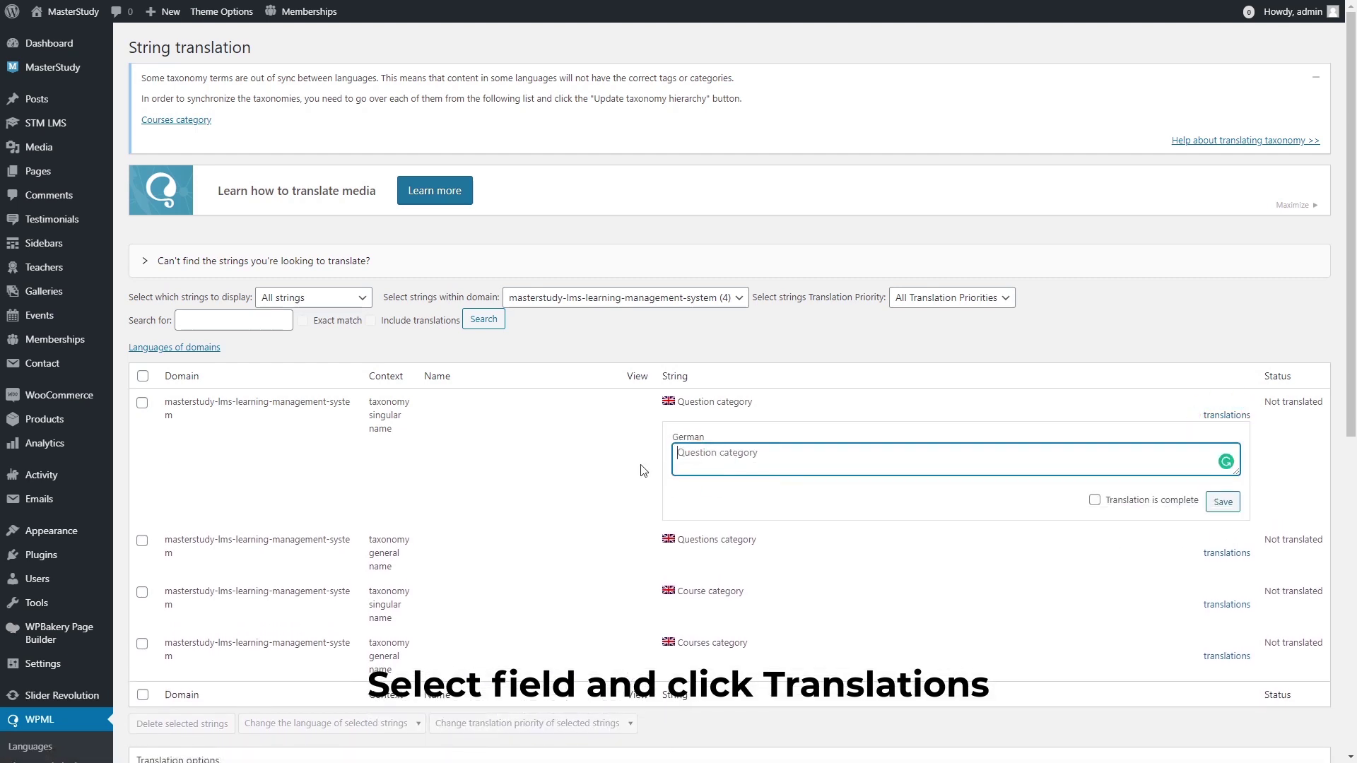
left_click(857, 460)
type("Fragenkategorie")
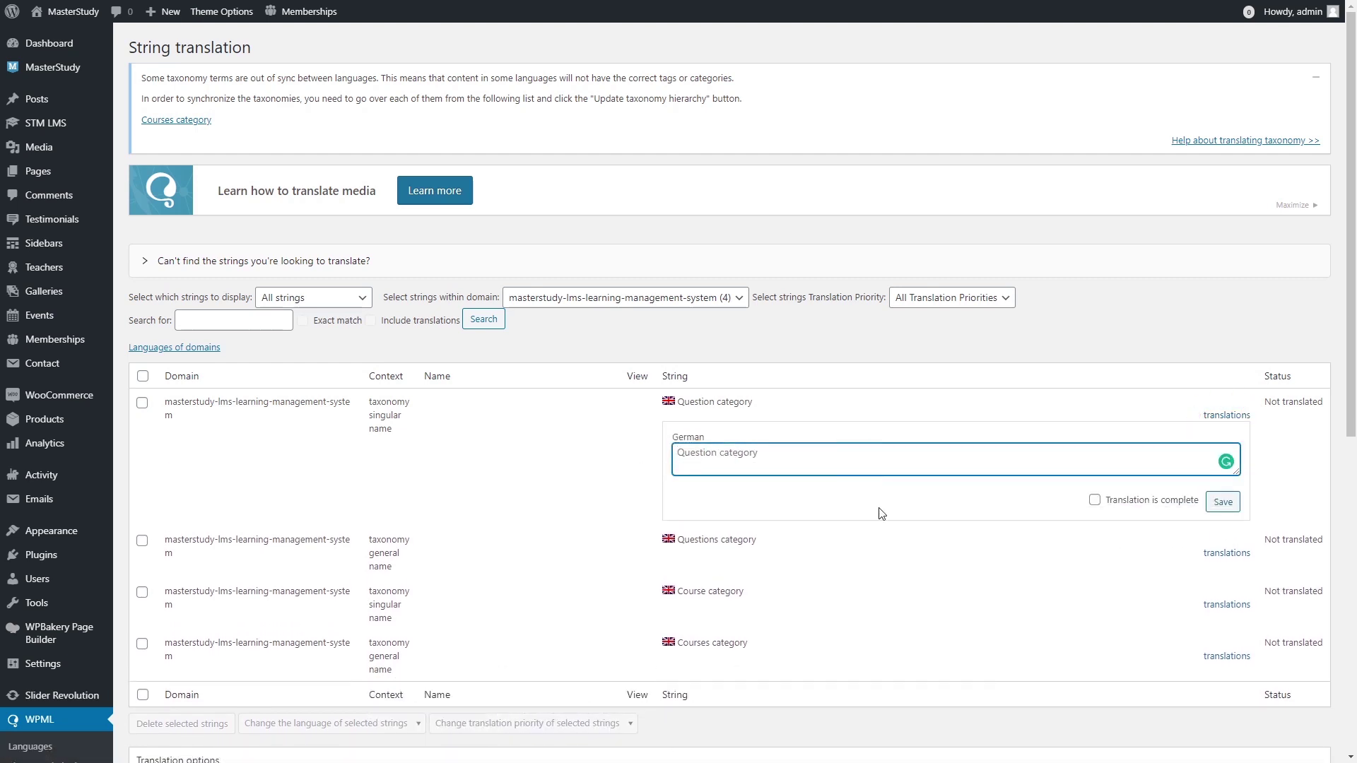
left_click(1094, 500)
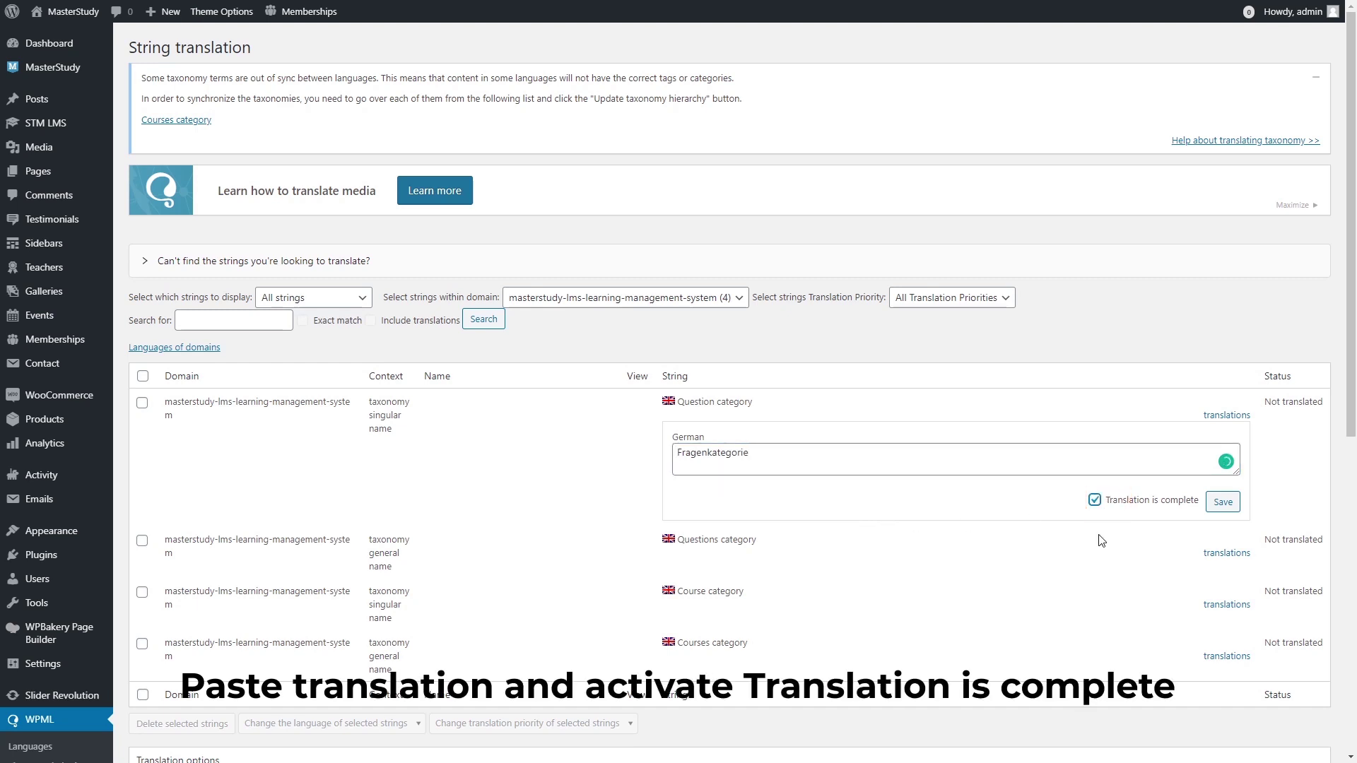
left_click(1220, 503)
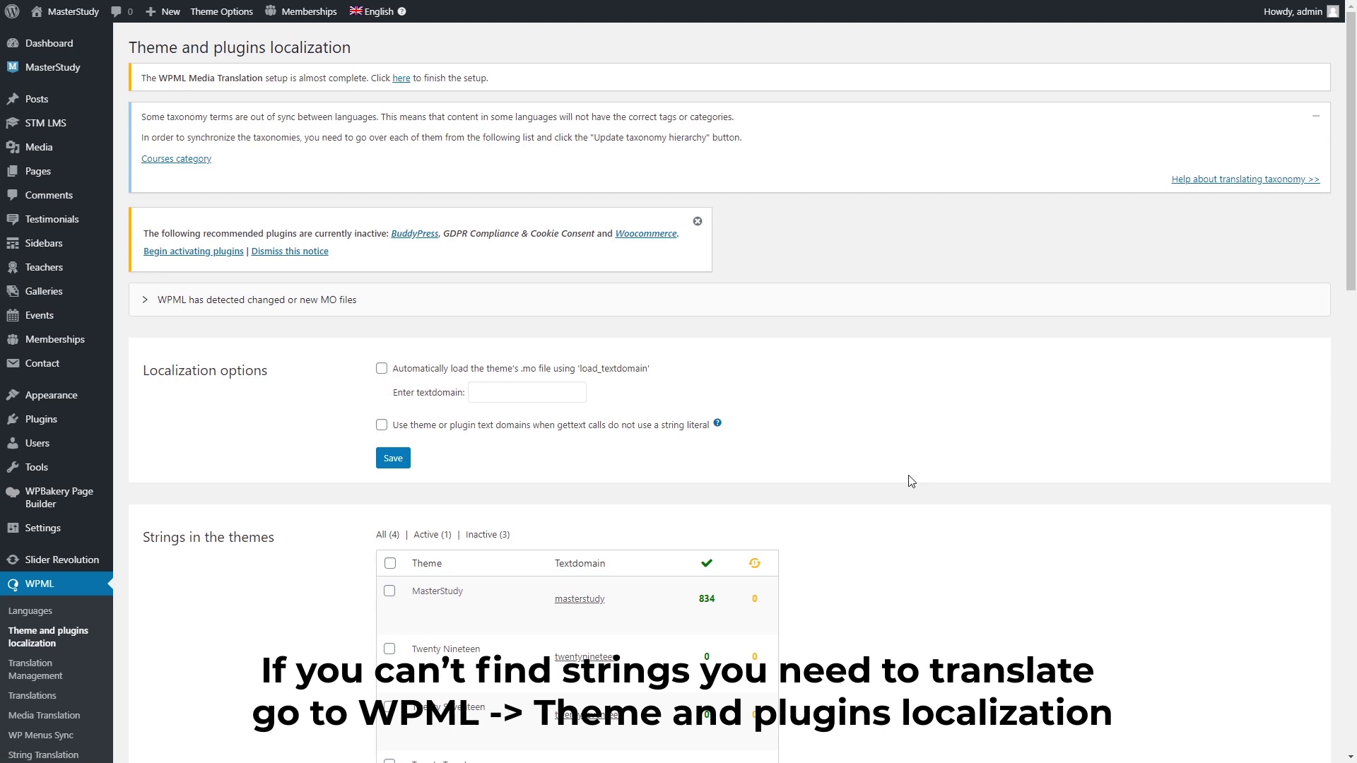
Scan the STM Configurations plugin for translatable strings in Theme and plugins localization
scroll(911, 481, "down", 15)
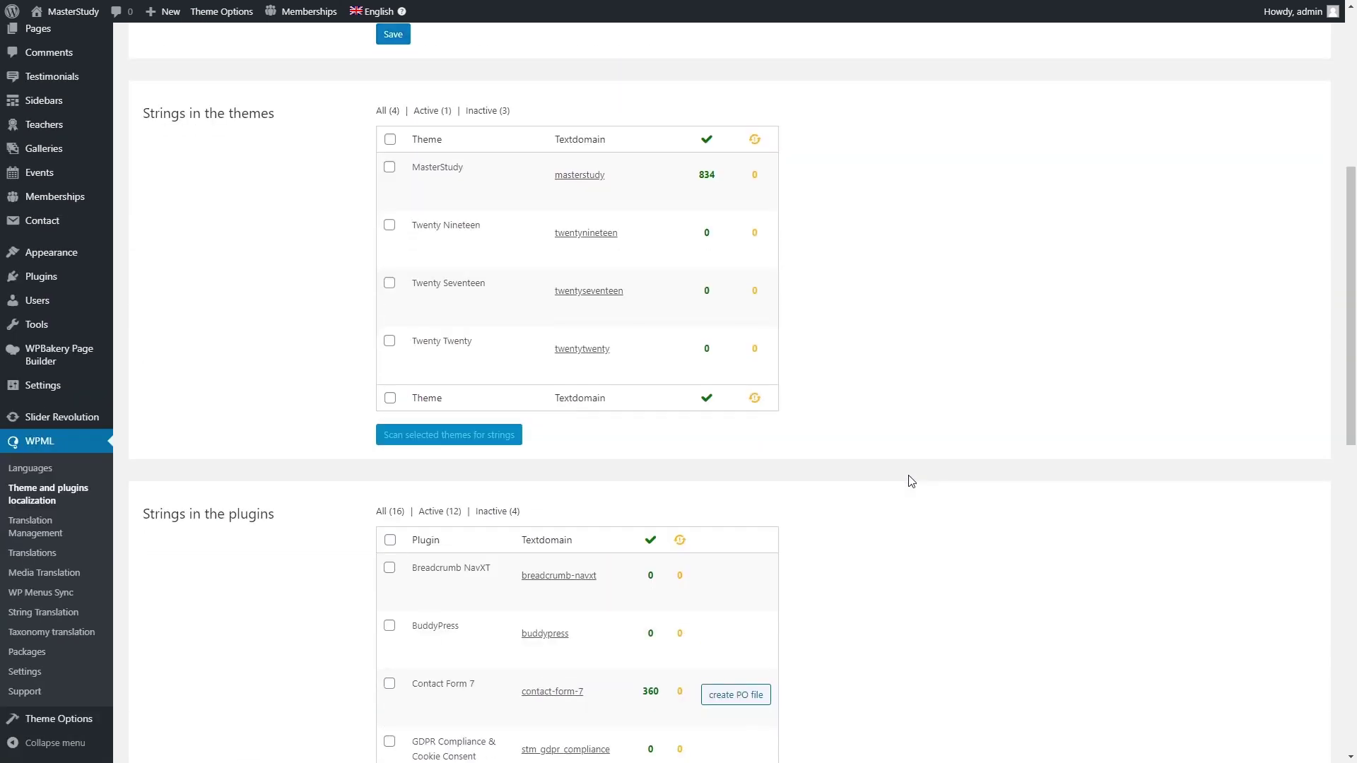
scroll(908, 478, "down", 1)
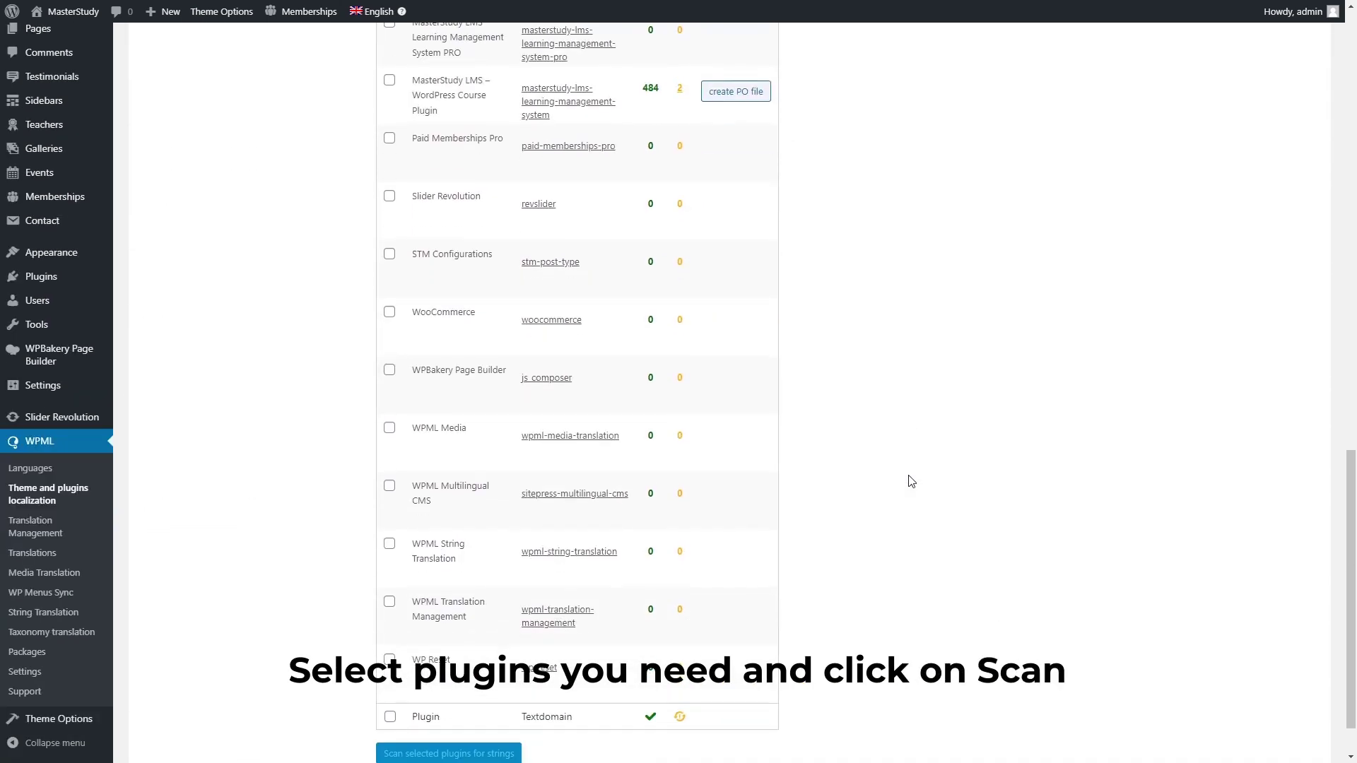
left_click(389, 255)
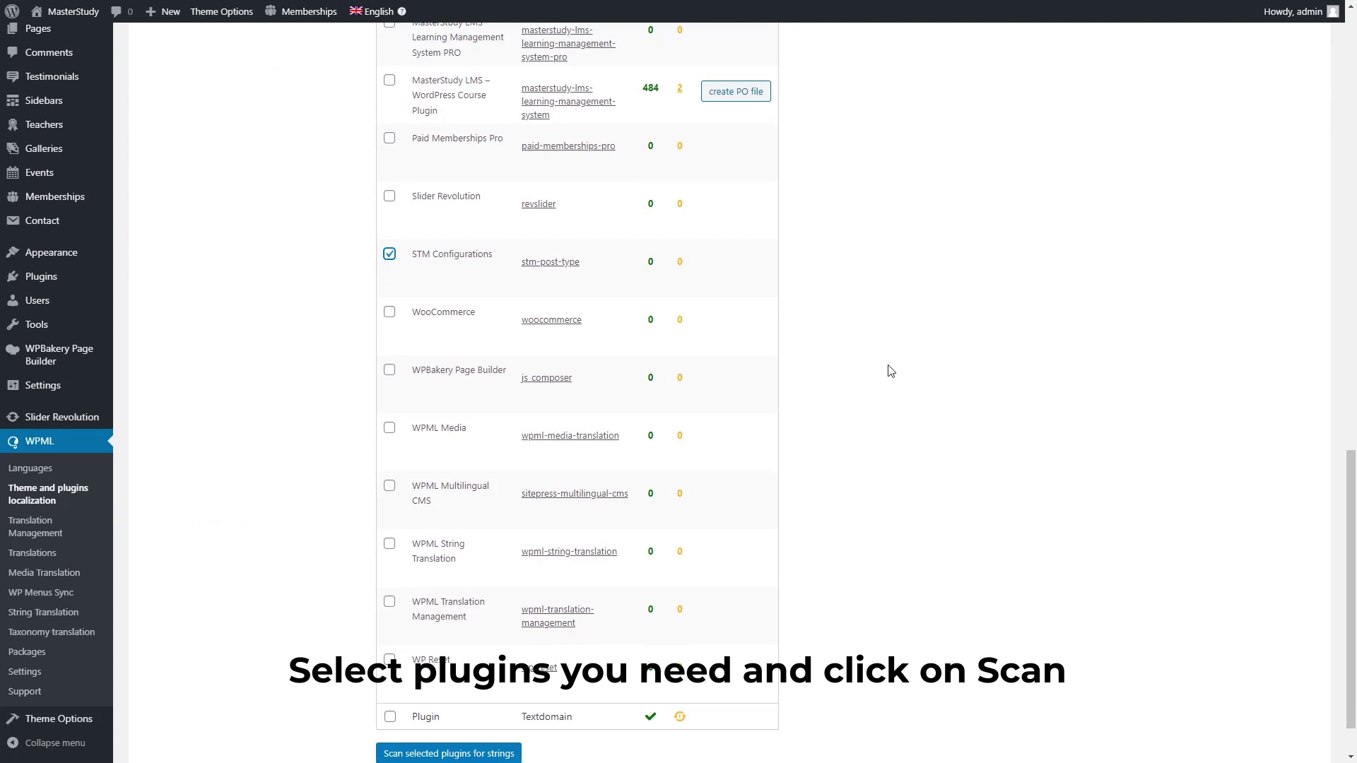
scroll(892, 389, "down", 1)
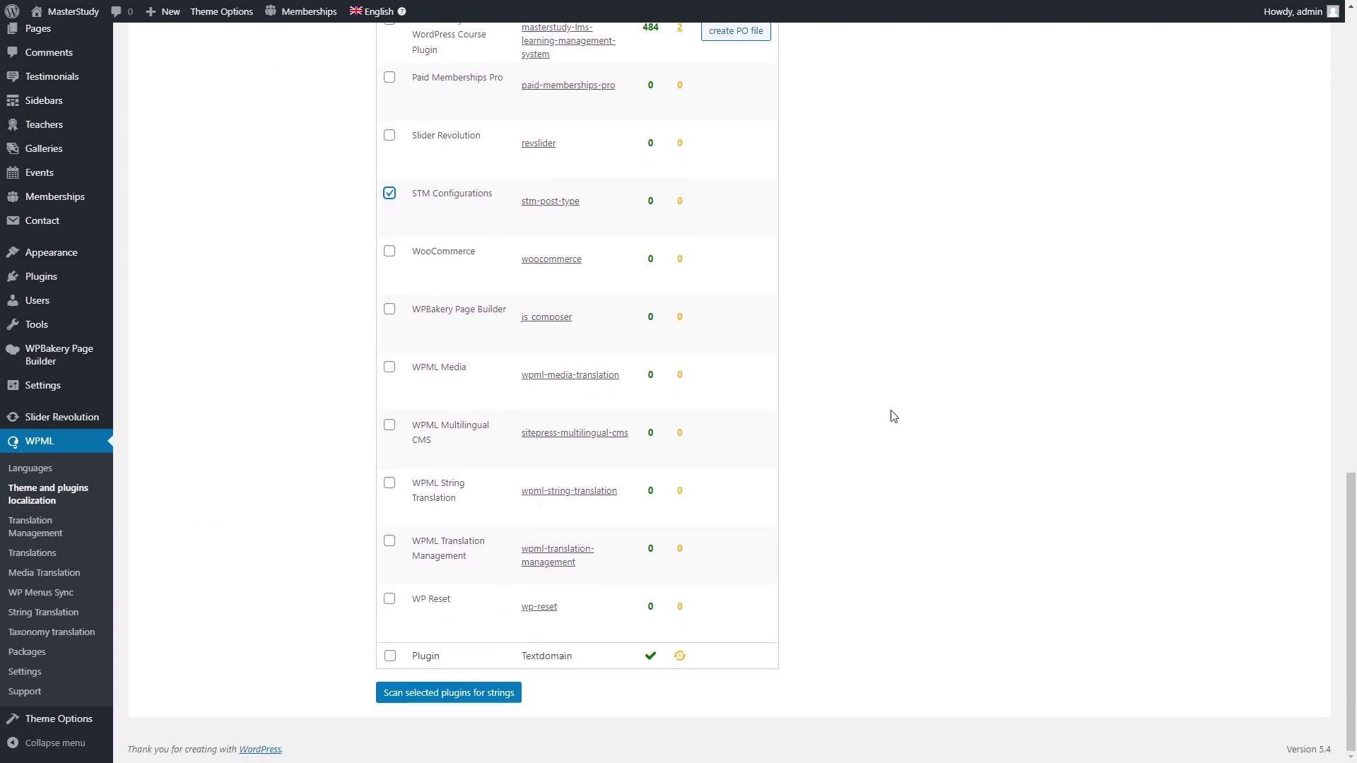
left_click(500, 694)
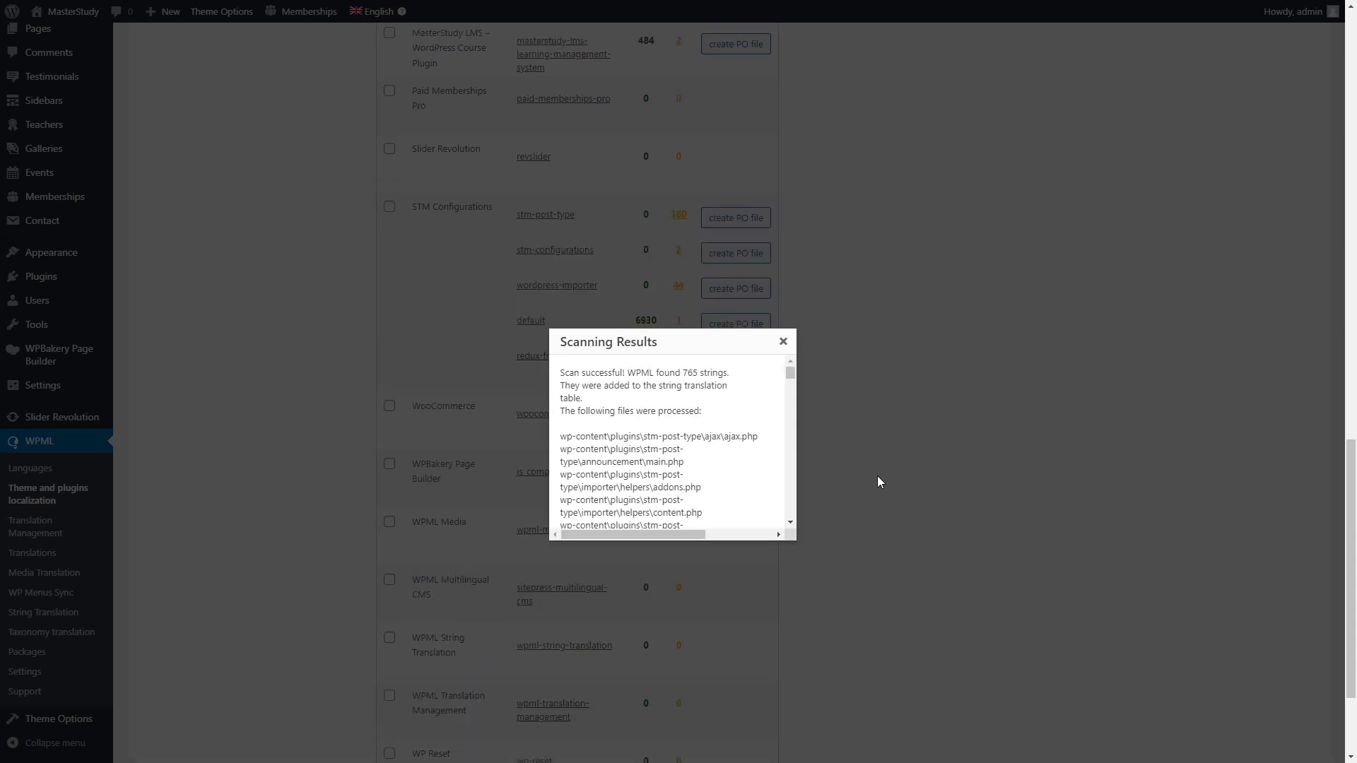
Look through the processed files in the STM Configurations scanning results and close the results
left_click_drag(790, 364, 792, 511)
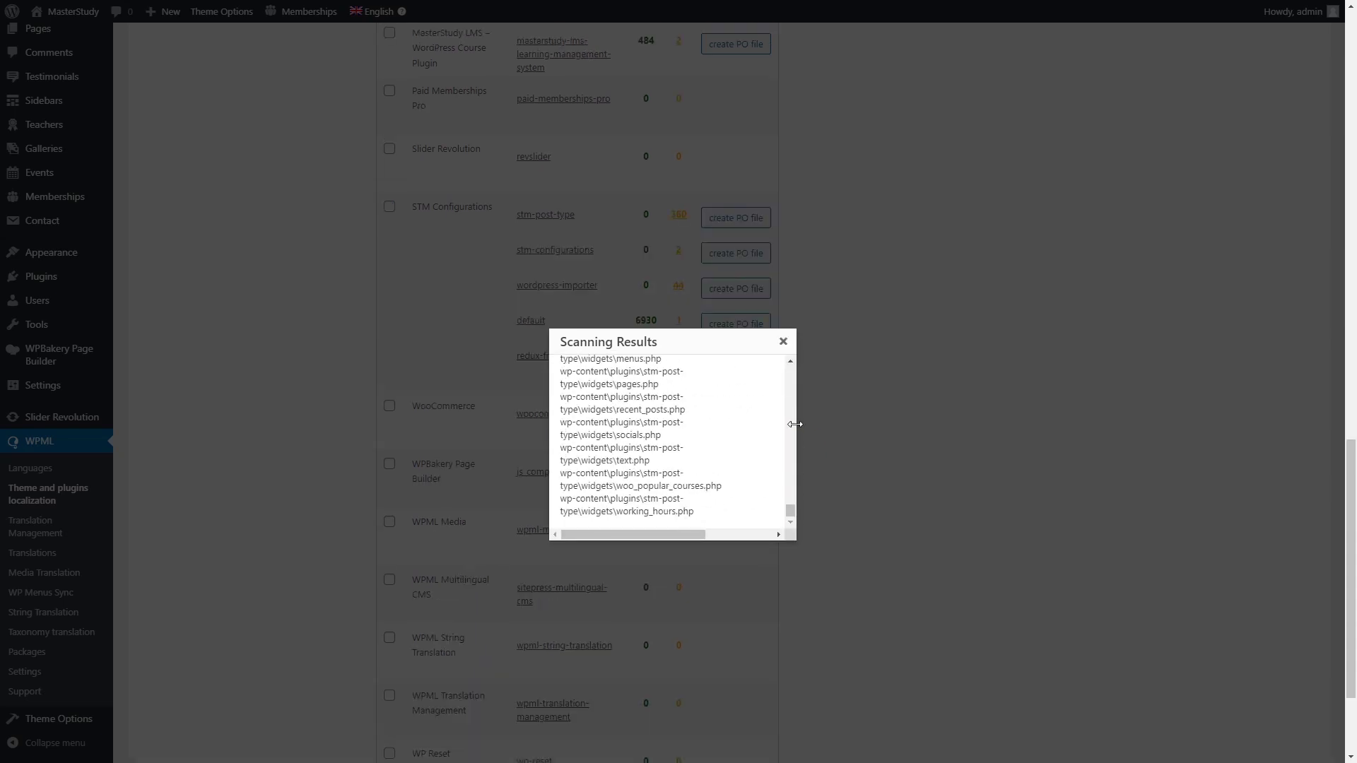
left_click(783, 342)
scroll(939, 427, "down", 3)
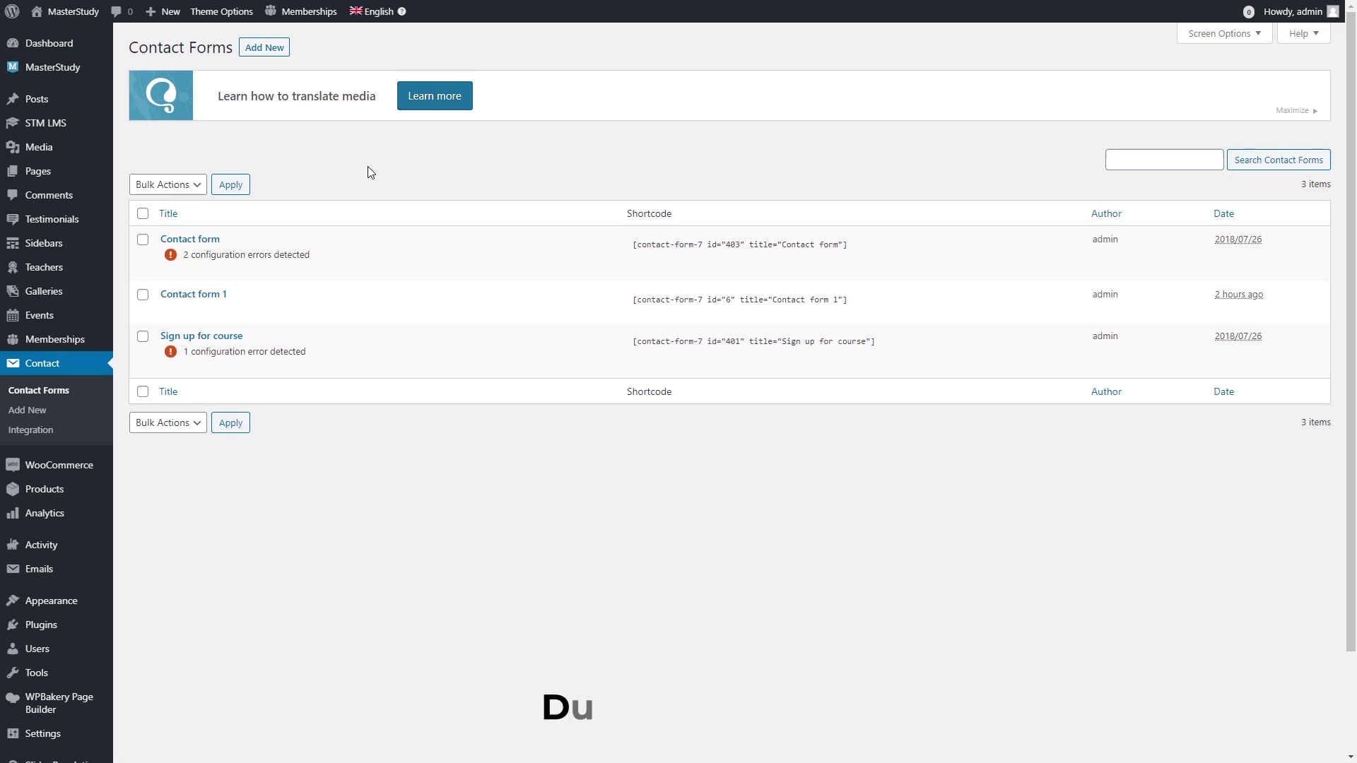
Duplicate the existing "Contact form" in the site's contact forms and rename the copy "Contact form_de"
left_click(208, 269)
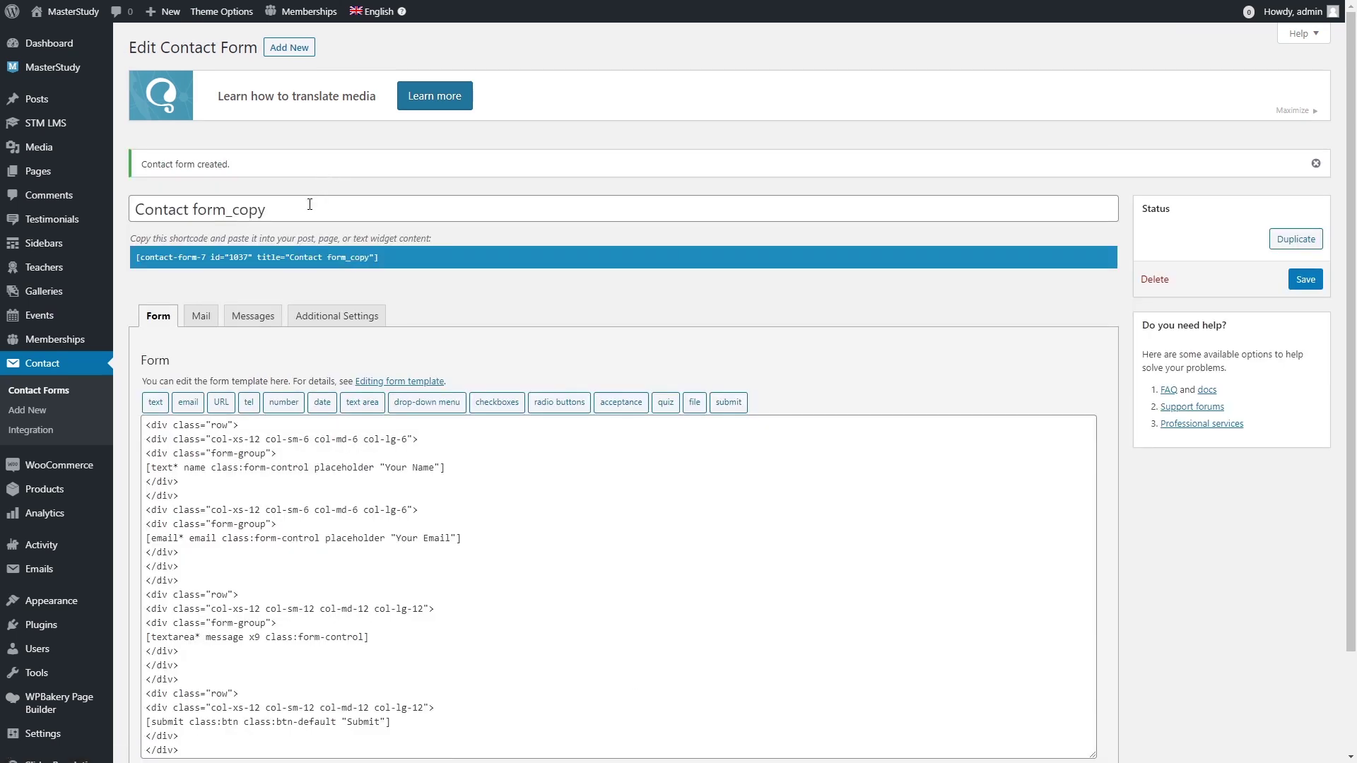
left_click_drag(310, 204, 234, 210)
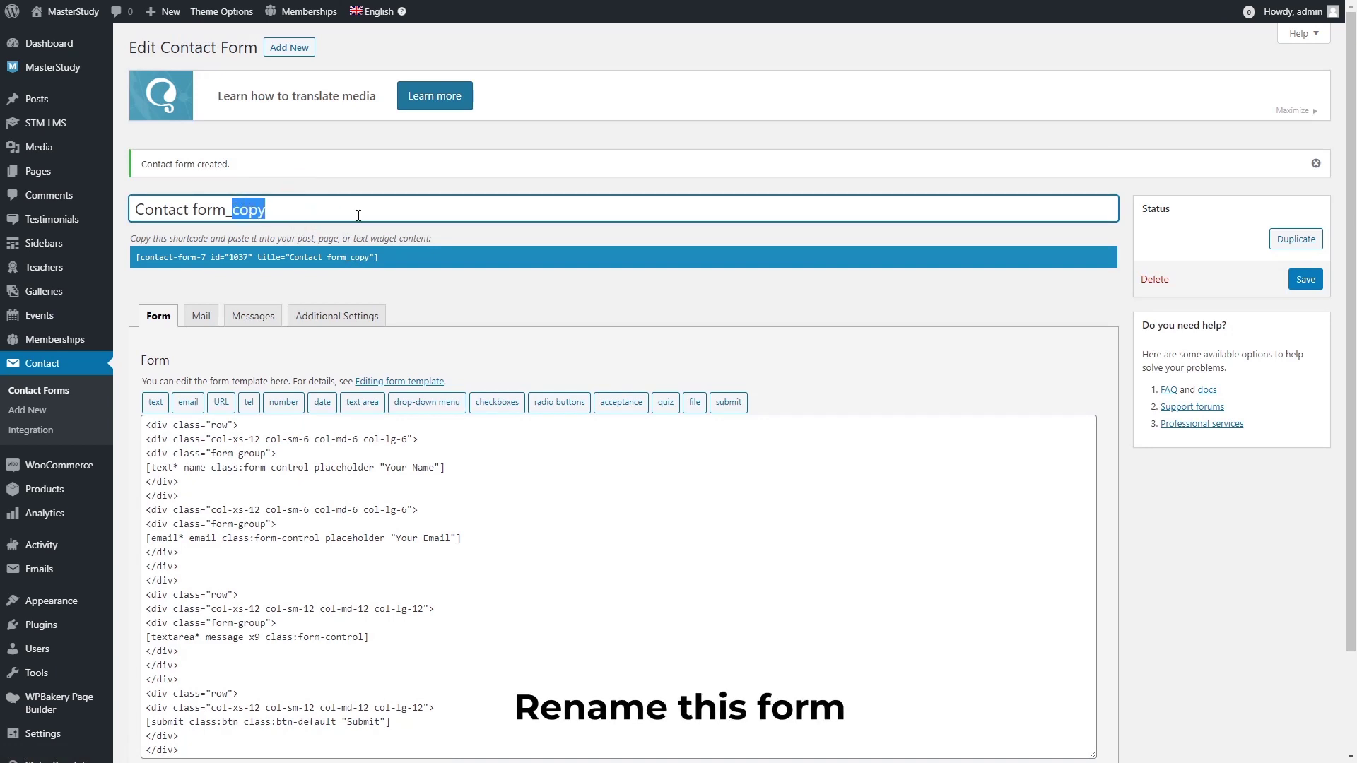
type("de")
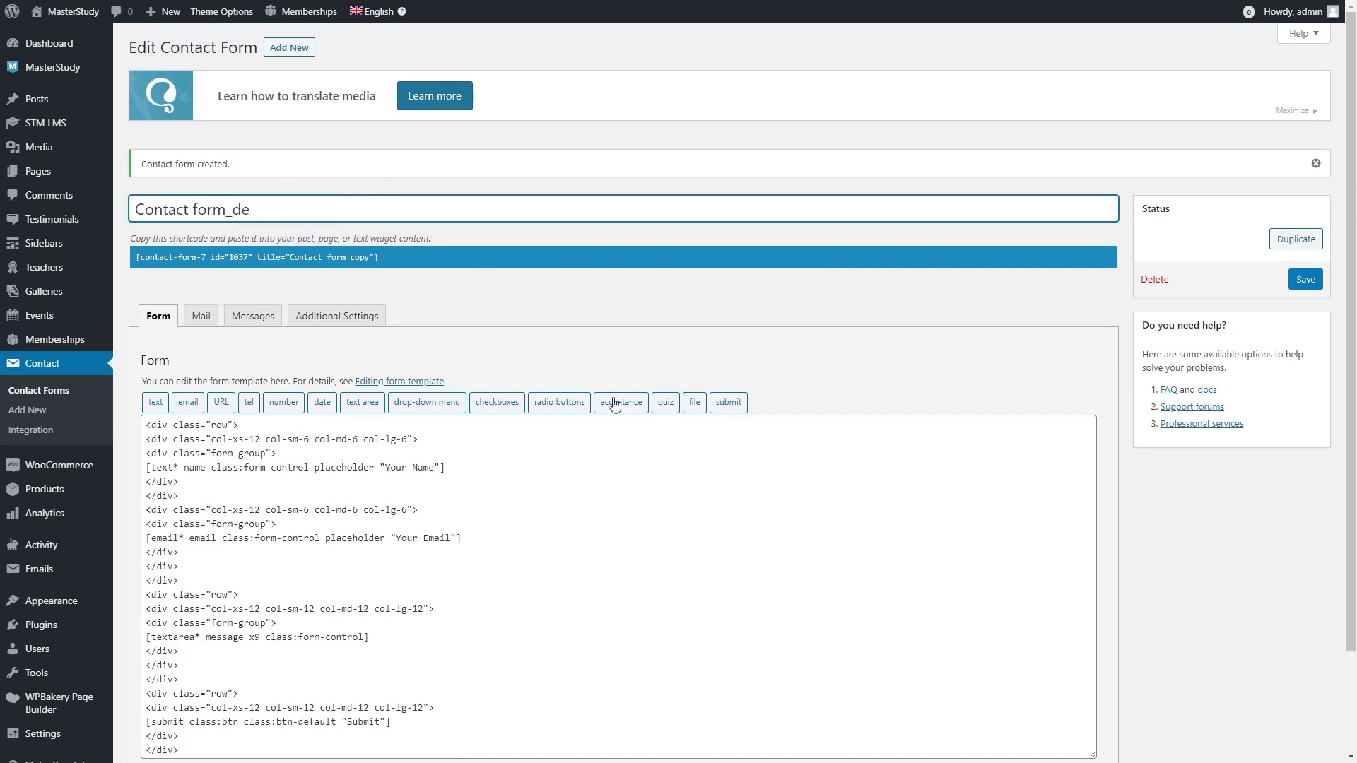
Translate the form's placeholders to "Dein Name" and "Deine E-Mail" and its submit label to "Einreichen", and save the form
double_click(422, 468)
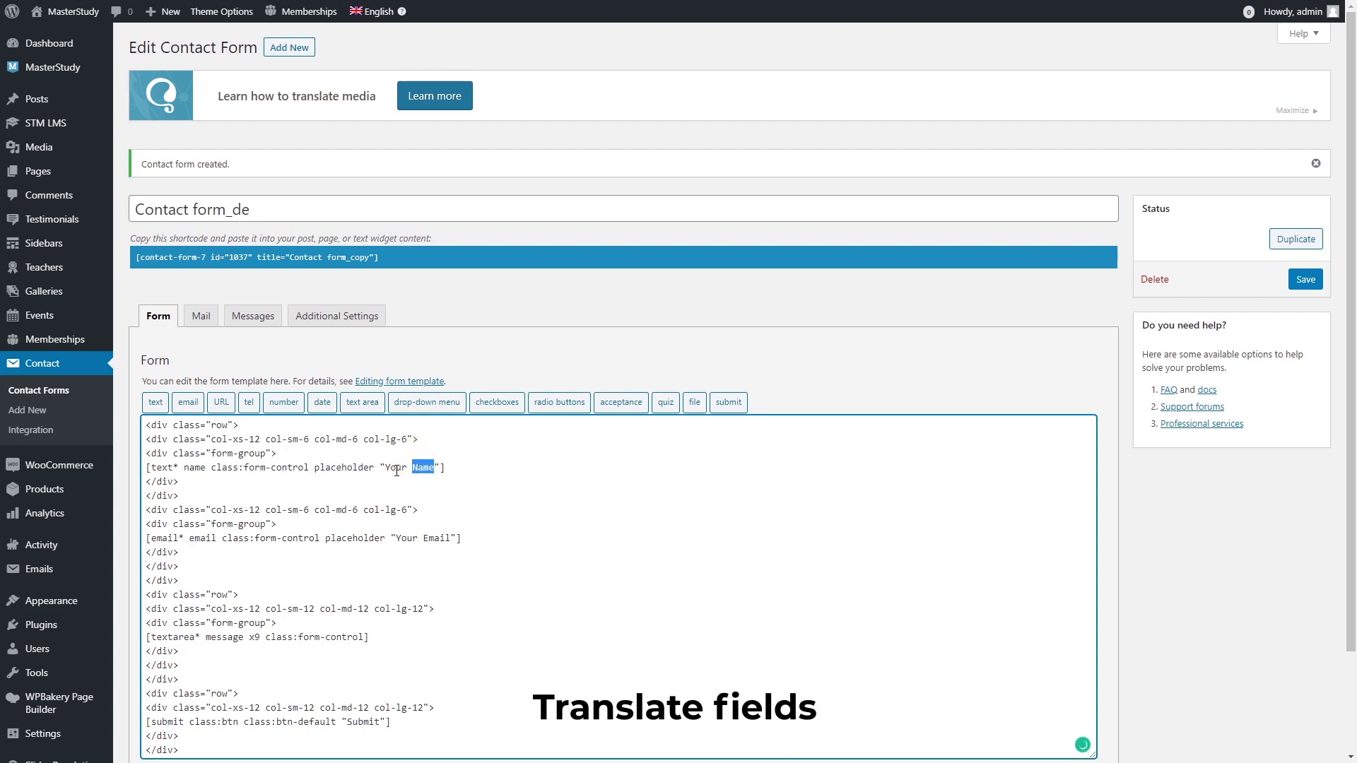
left_click_drag(386, 467, 436, 468)
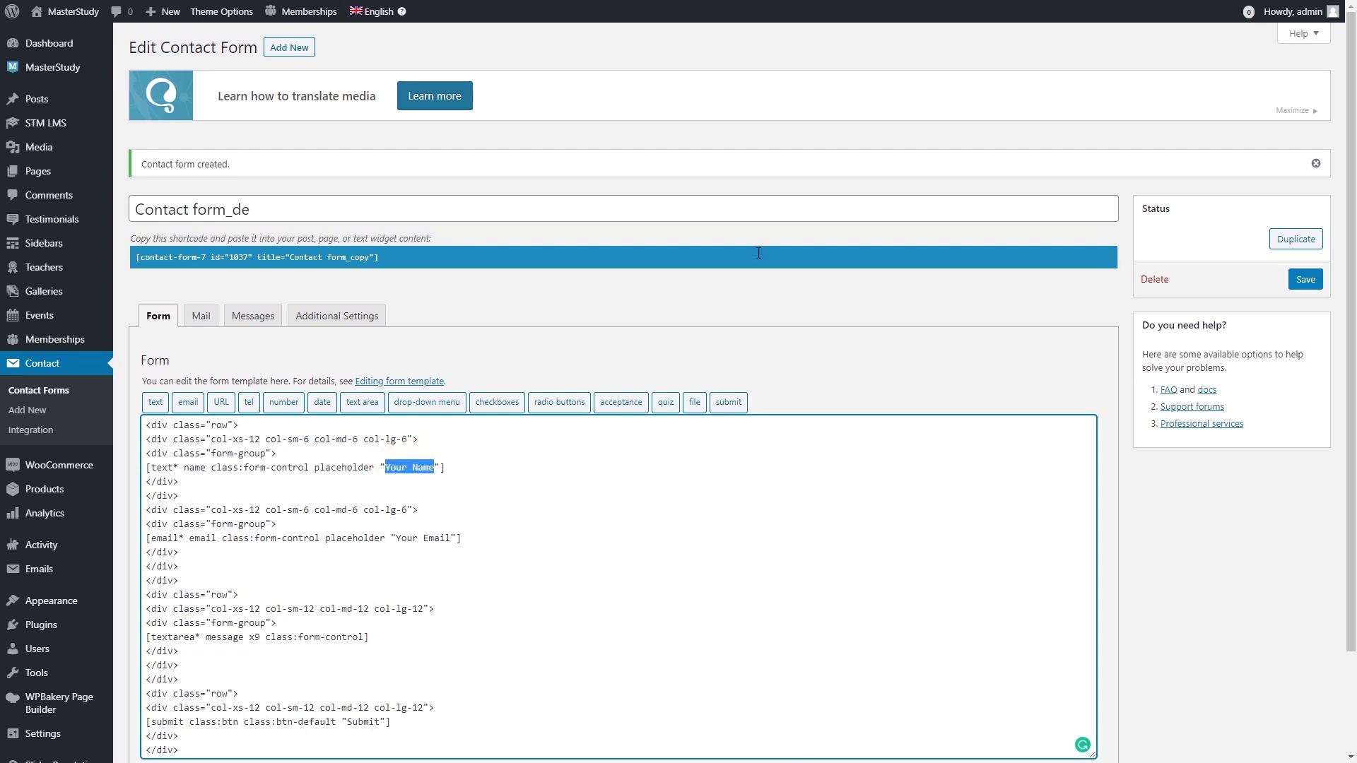
type("Dein Name")
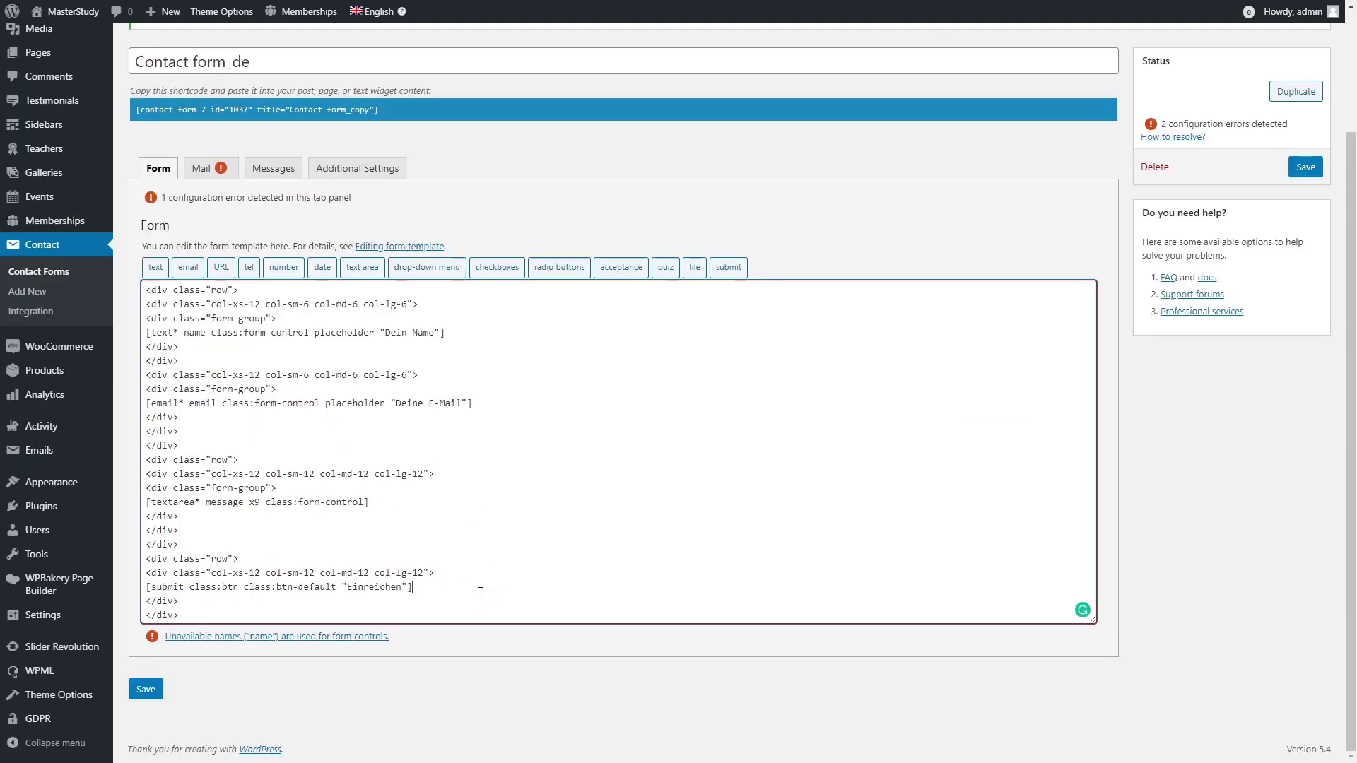
left_click(481, 593)
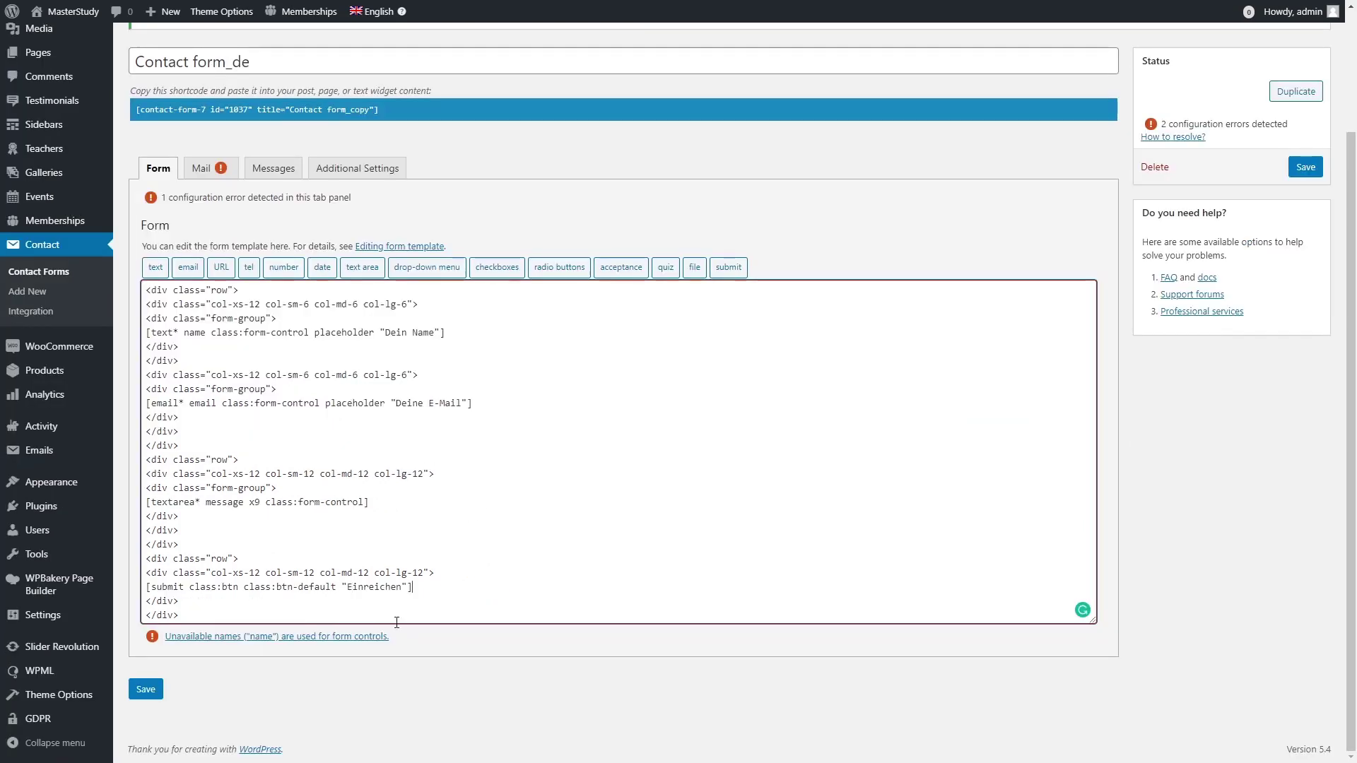
left_click(150, 692)
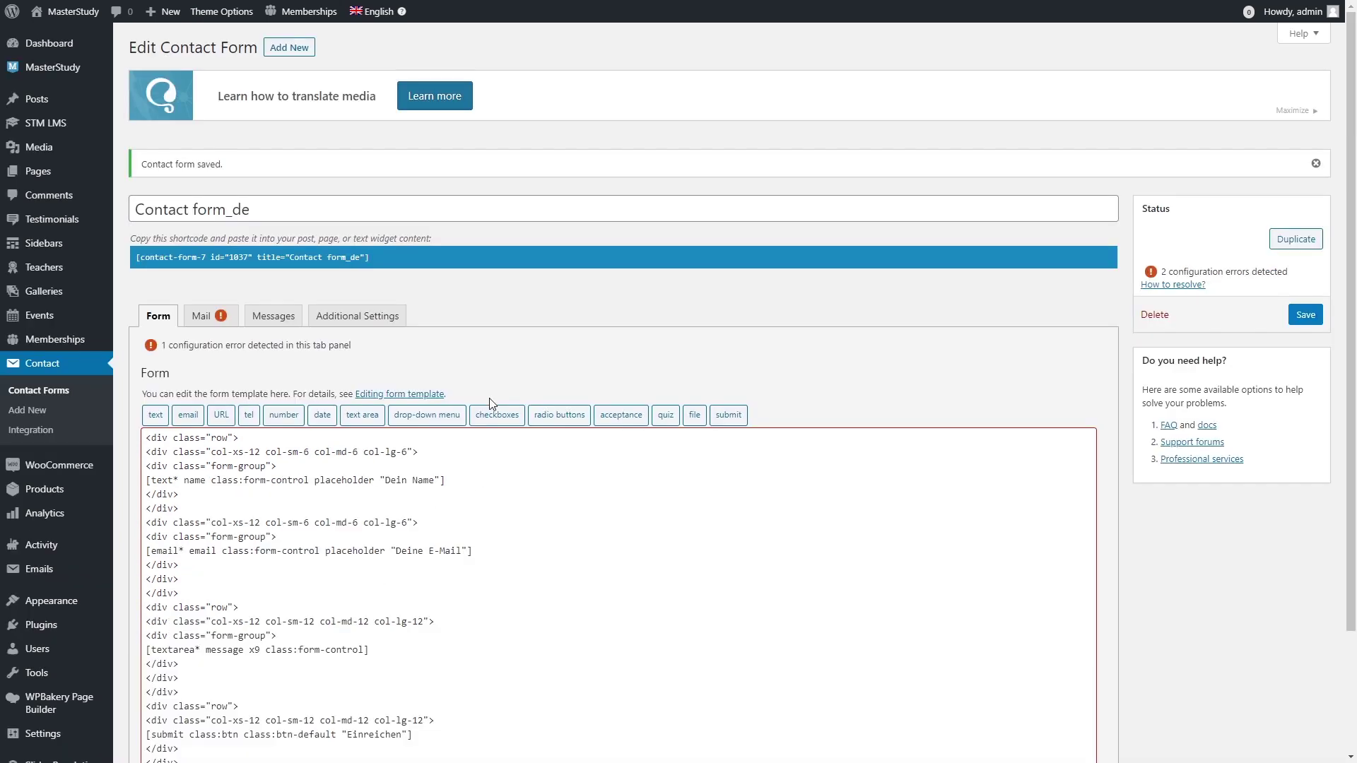
Open the Contact Us page for editing and switch to its German version, choosing to edit it anyway in the standard WordPress editor
left_click(49, 185)
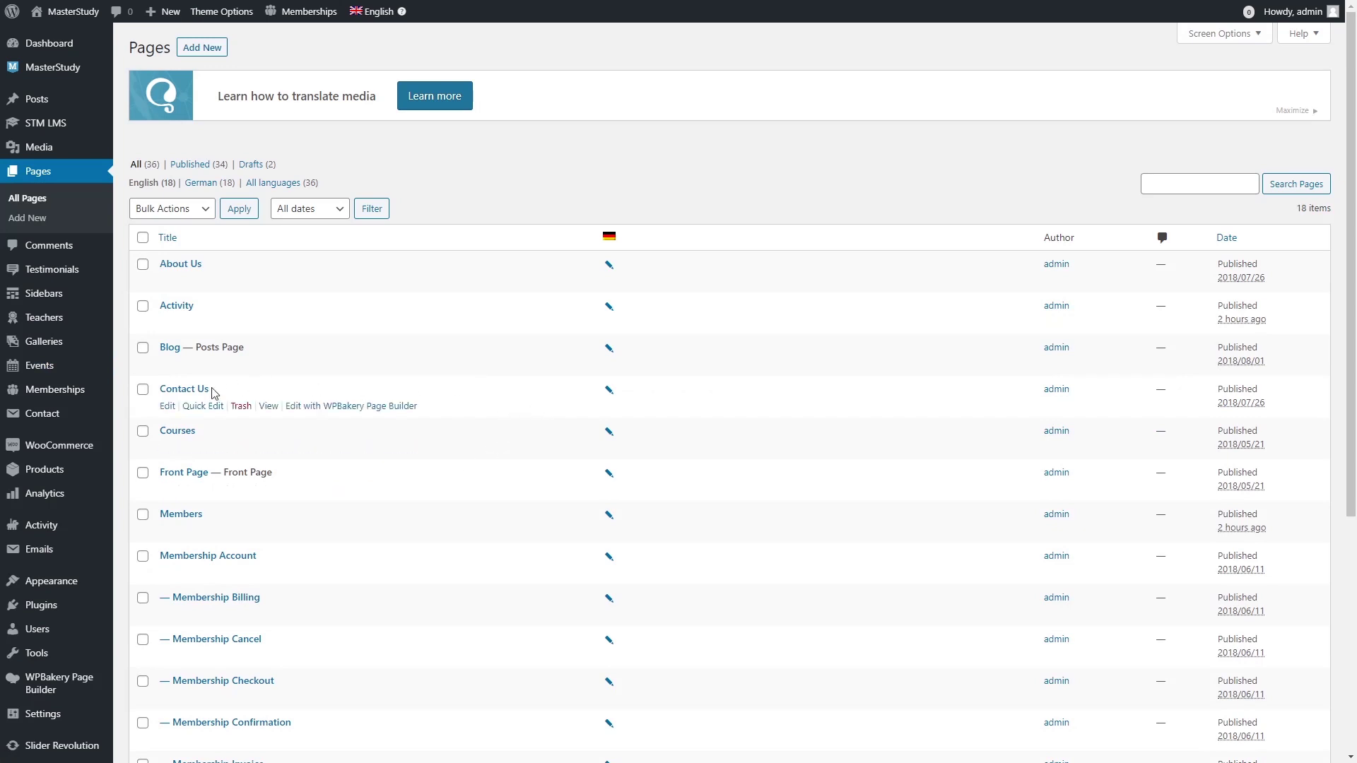
left_click(169, 406)
mouse_move(419, 15)
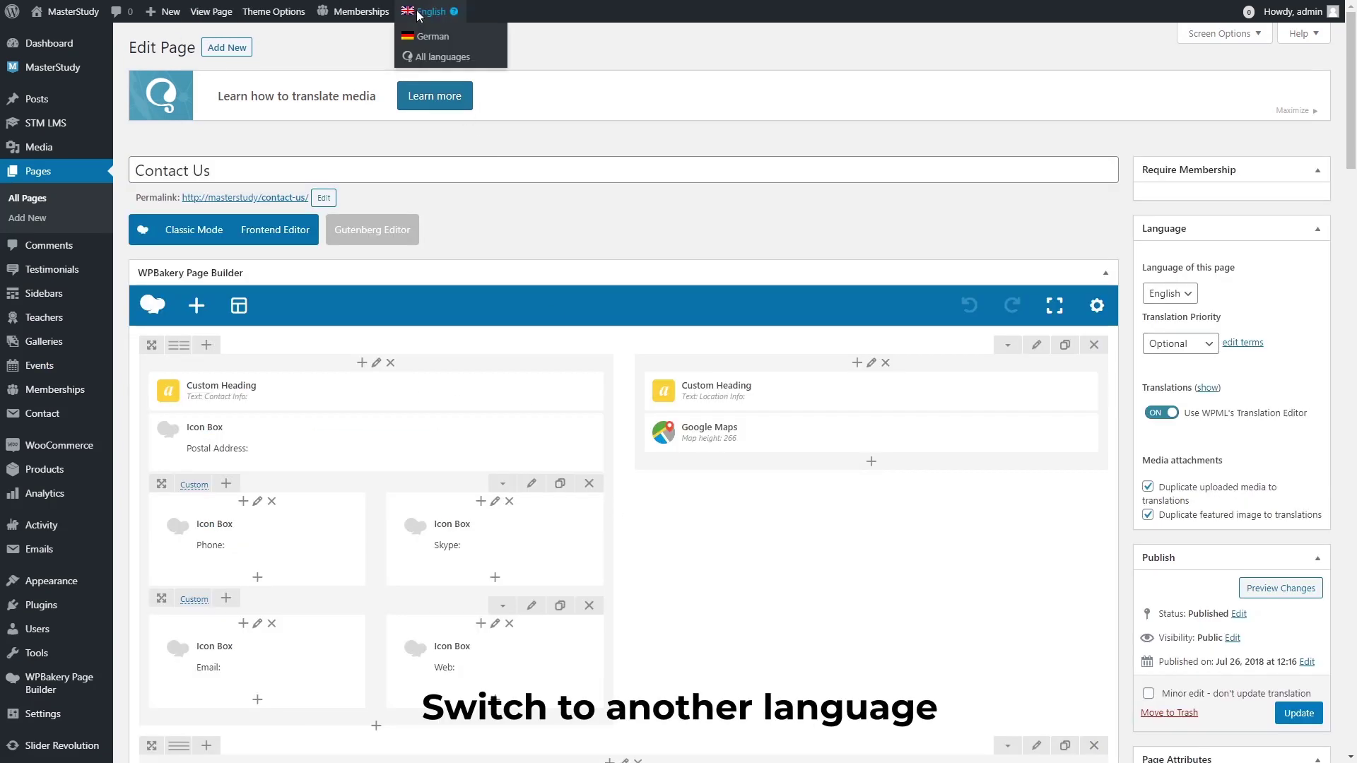
left_click(425, 39)
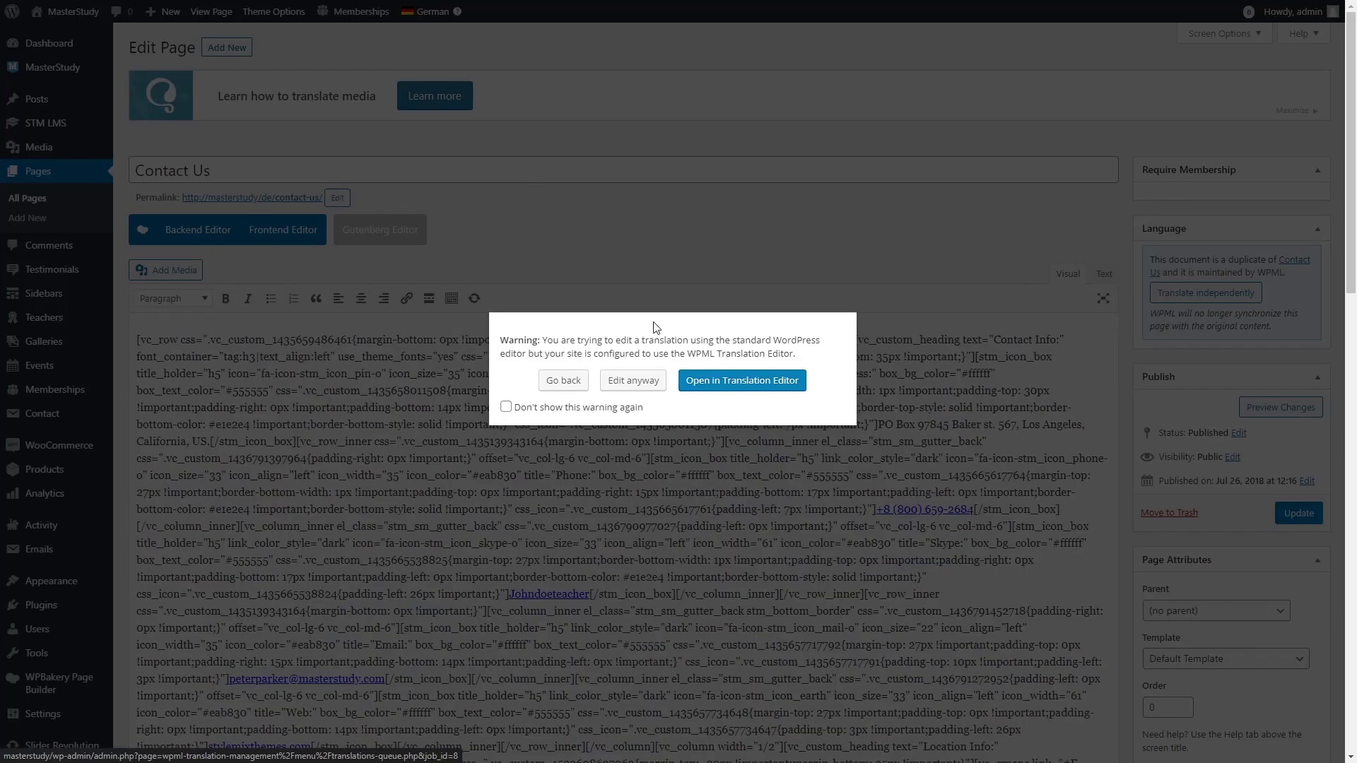
left_click(644, 383)
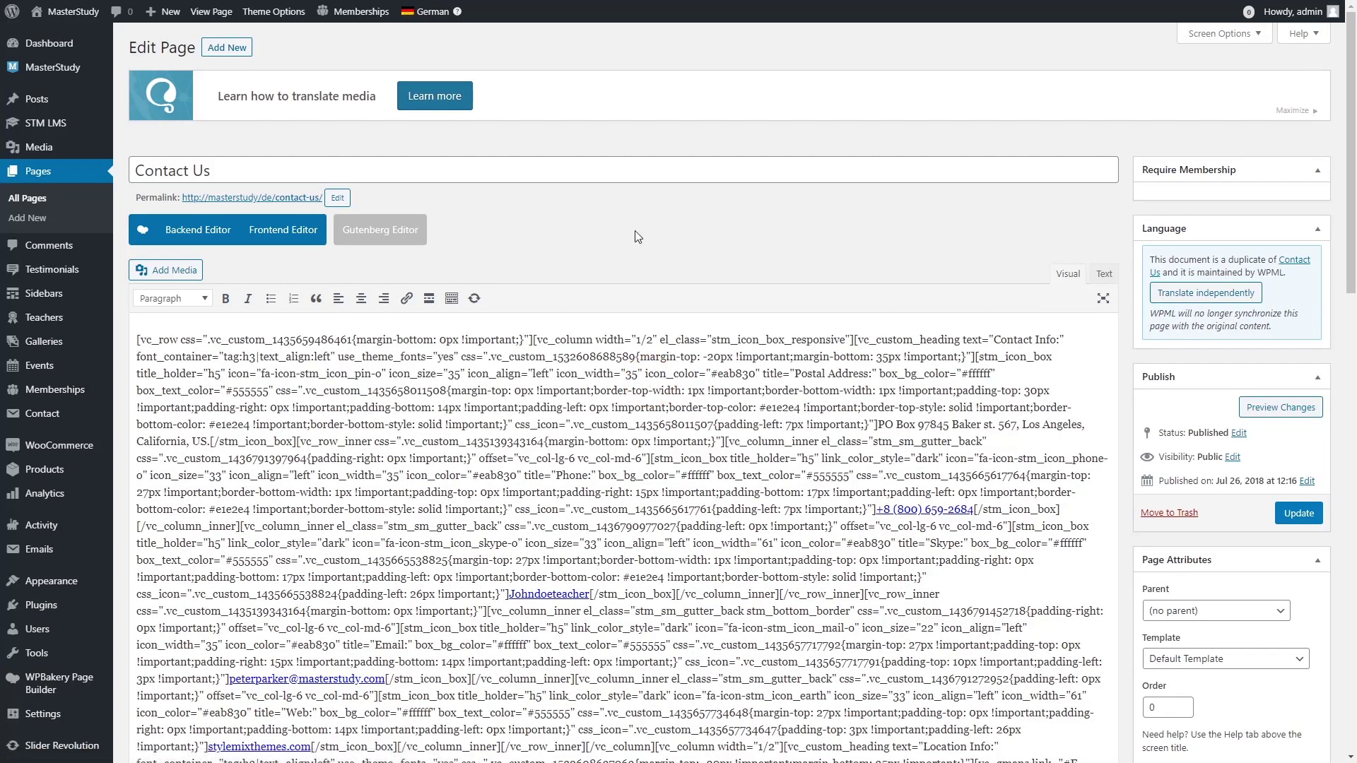
Switch the German Contact Us page from the classic text view to the WPBakery backend editor
scroll(638, 236, "down", 4)
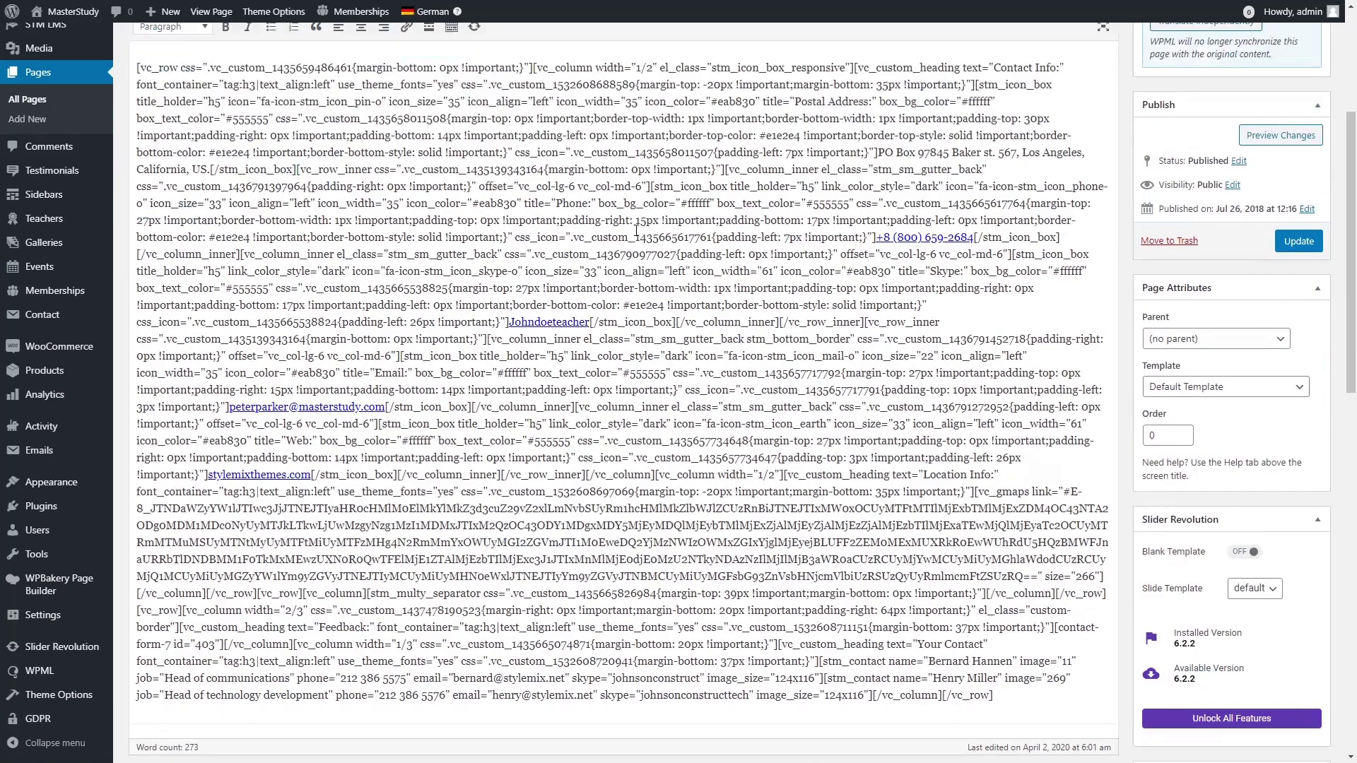
scroll(639, 237, "up", 4)
scroll(638, 236, "up", 1)
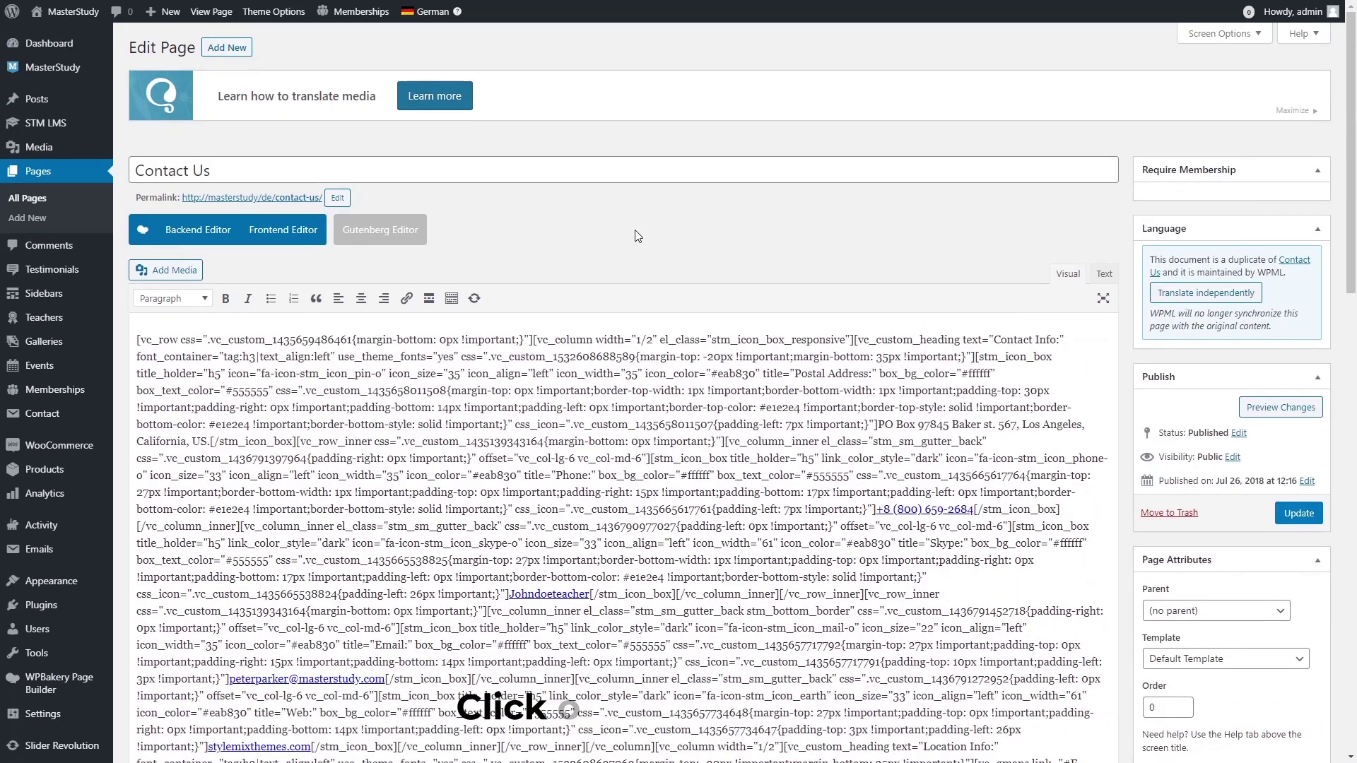
left_click(201, 229)
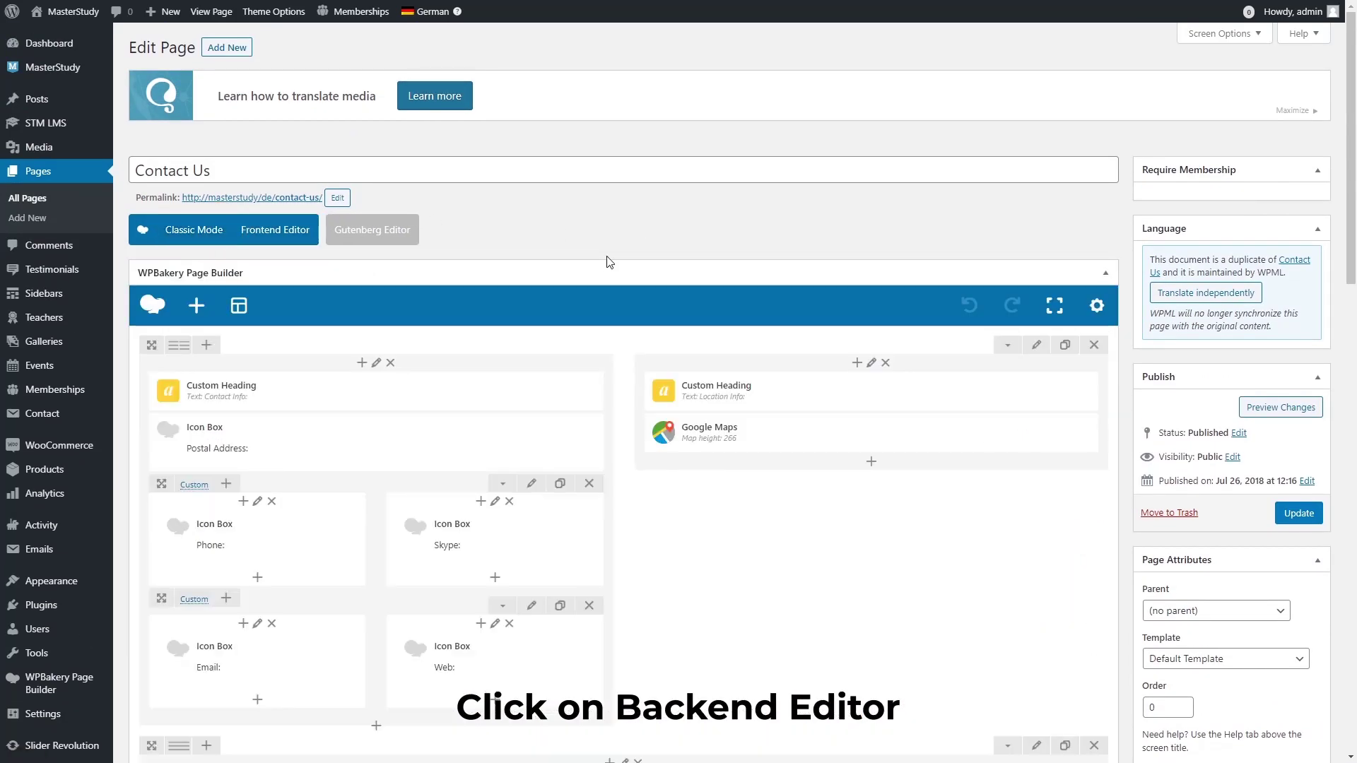
Set the page's Contact Form 7 element to "Contact form_de", and update the page, accepting that it is translated independently
scroll(610, 262, "down", 5)
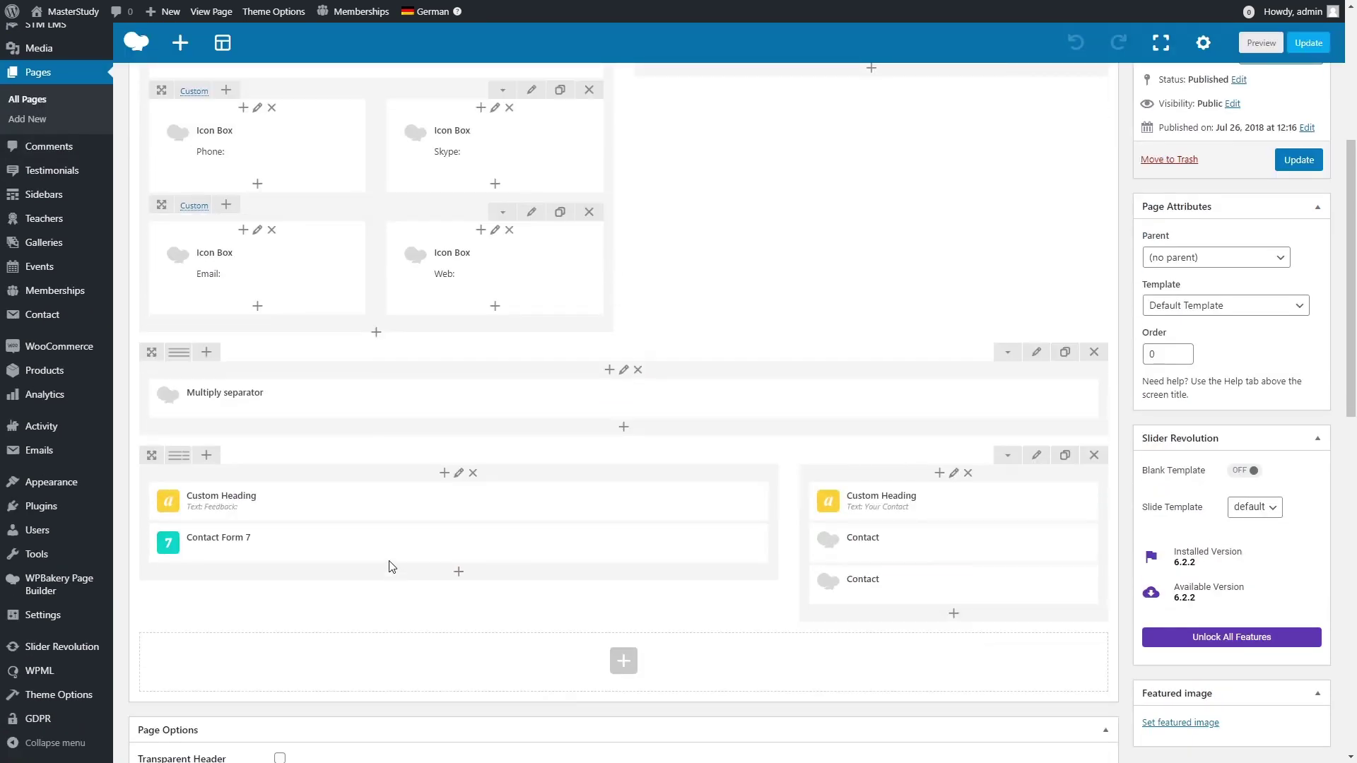
left_click(479, 542)
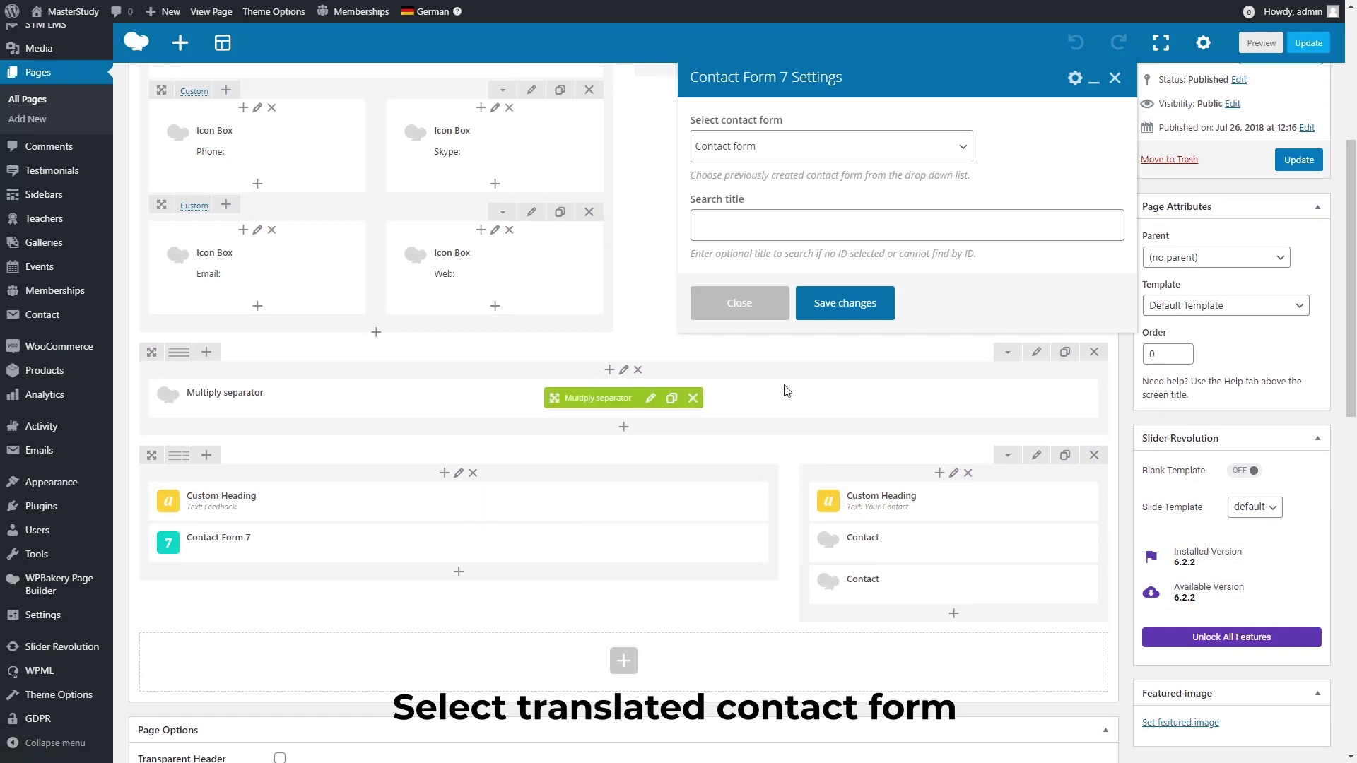
left_click(860, 146)
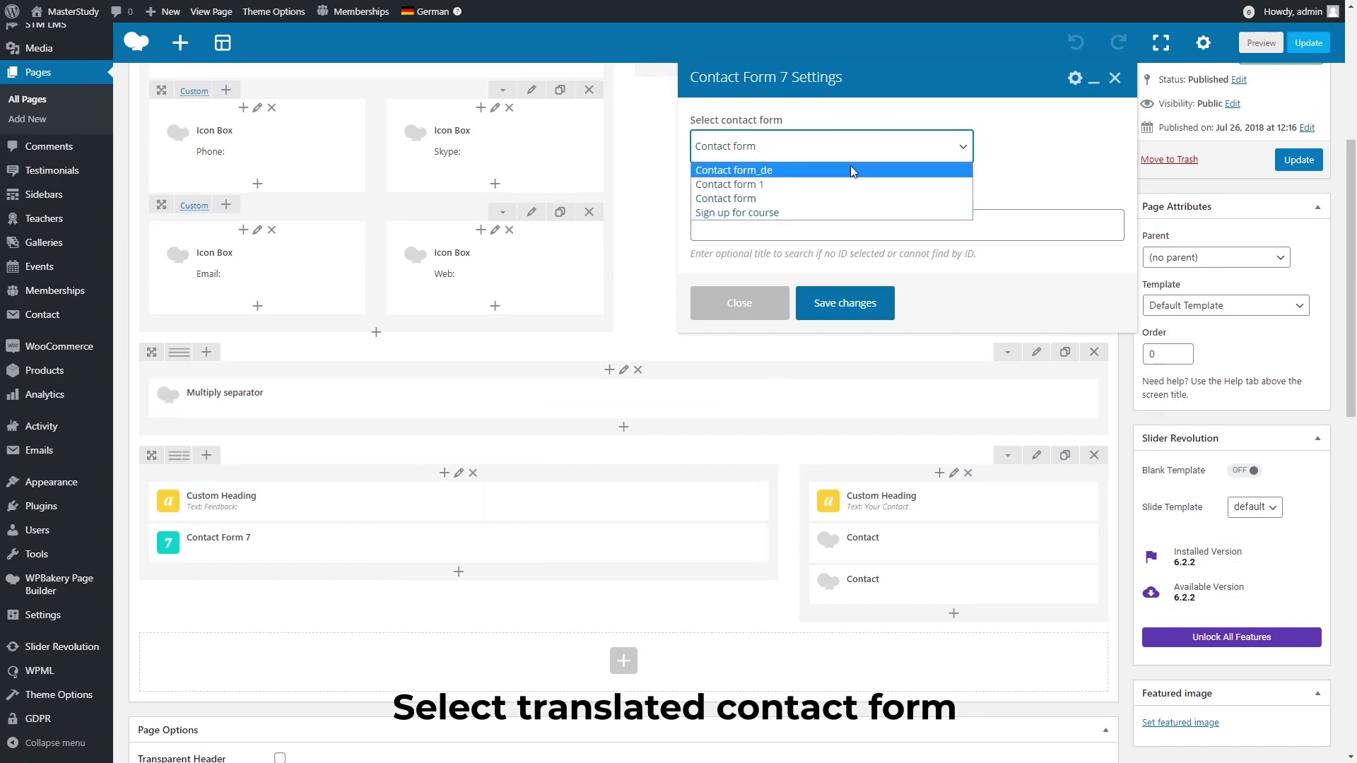
left_click(851, 172)
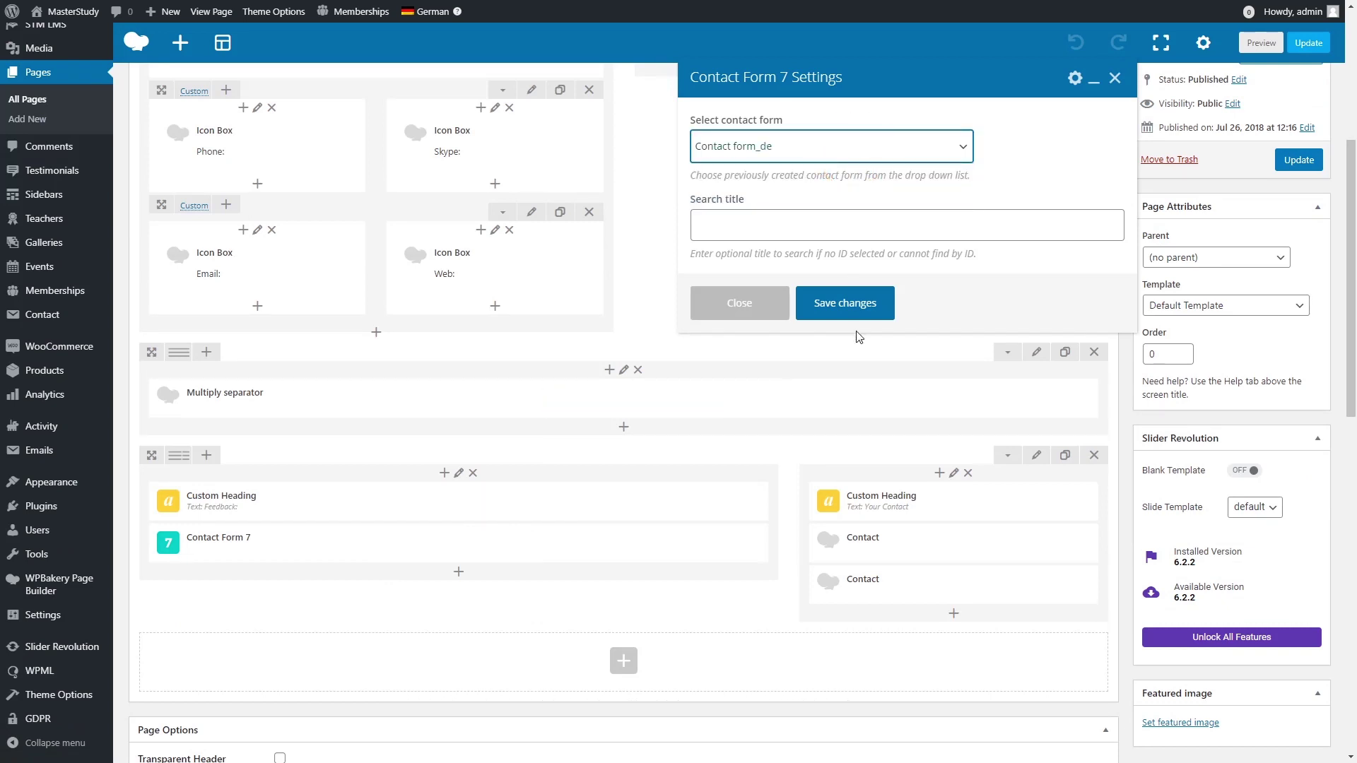
left_click(858, 303)
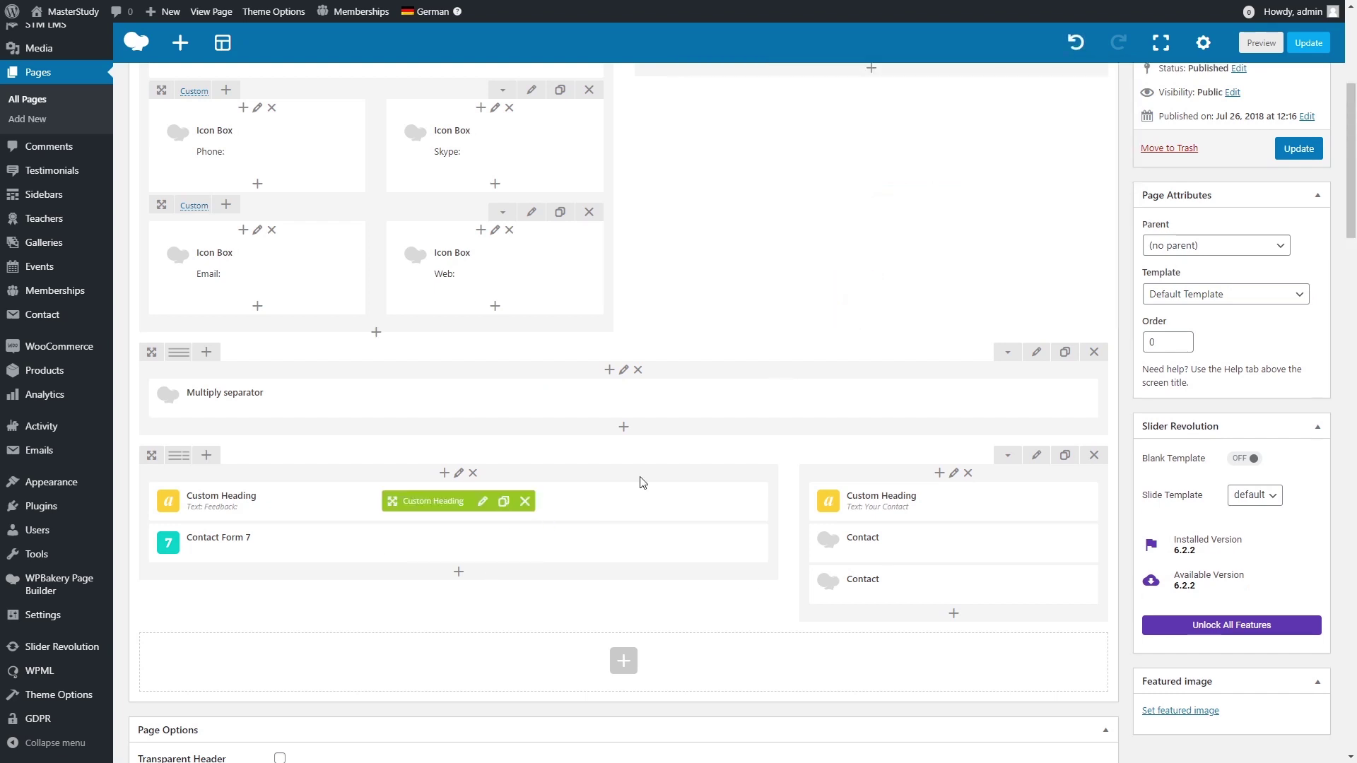
left_click(1309, 43)
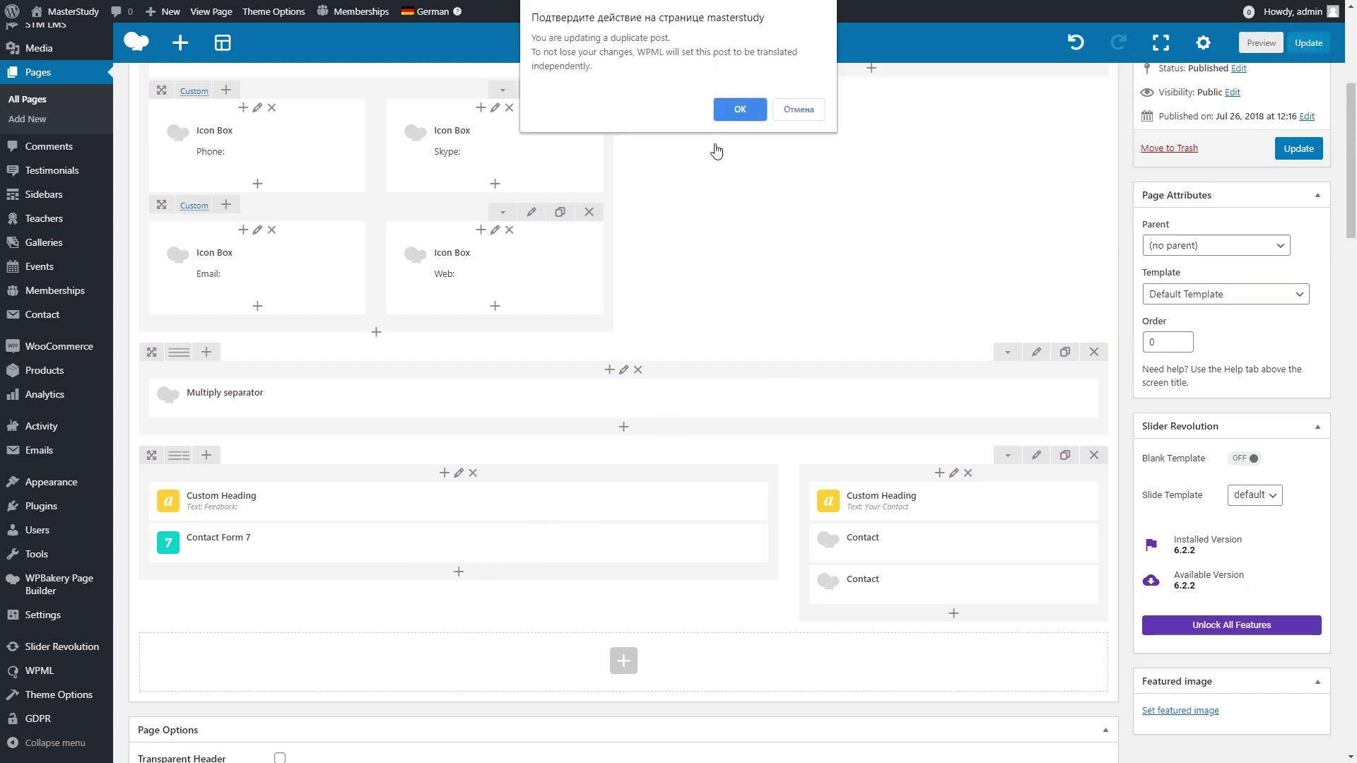
left_click(739, 109)
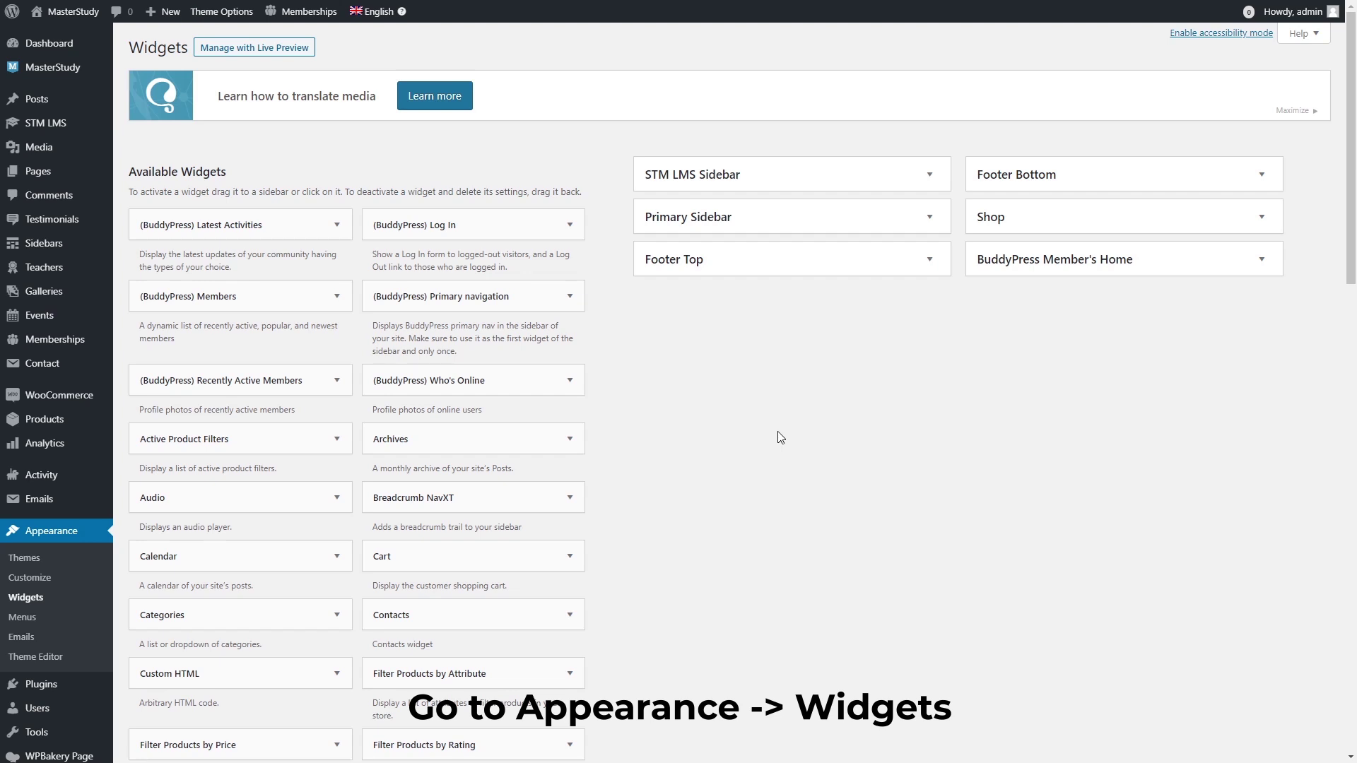
In the site's widgets, set the About text widget in Footer Bottom to display on English only and save it
left_click(1032, 179)
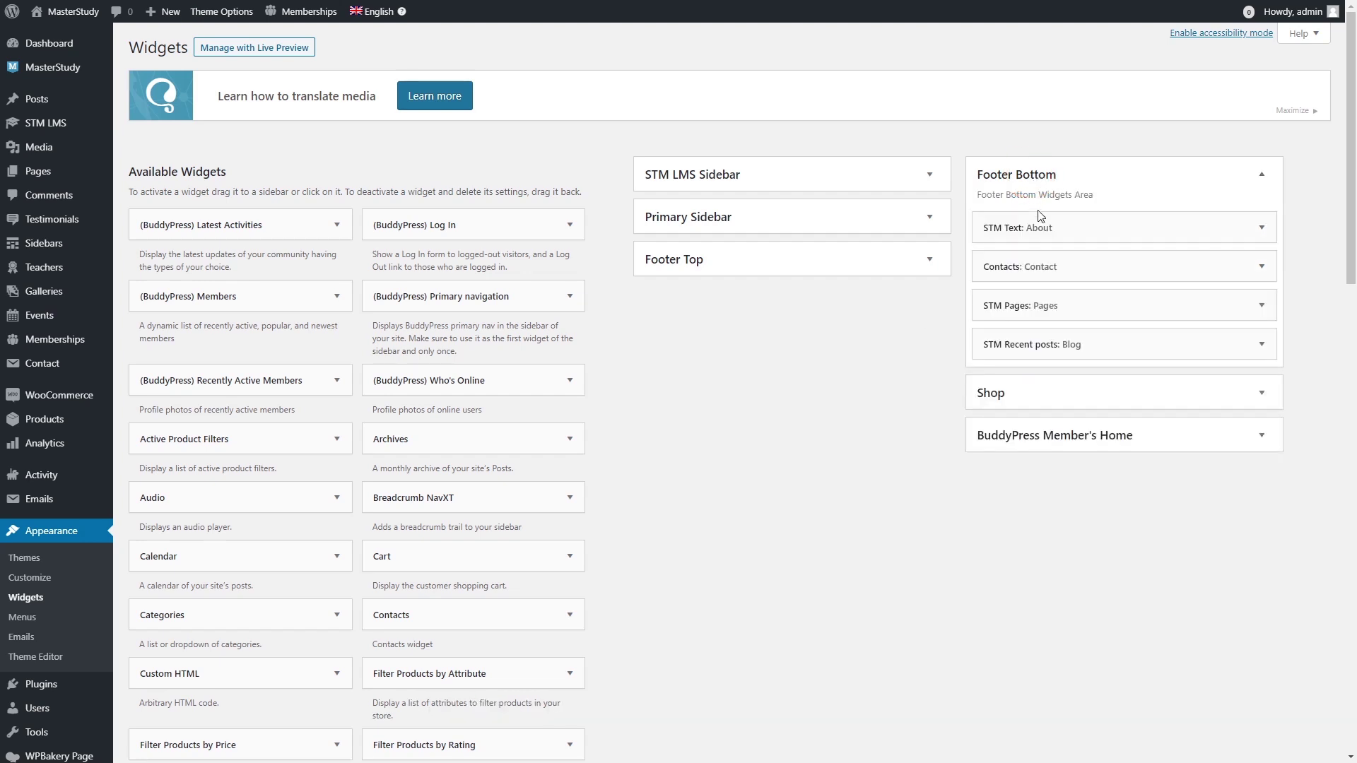
left_click(1259, 229)
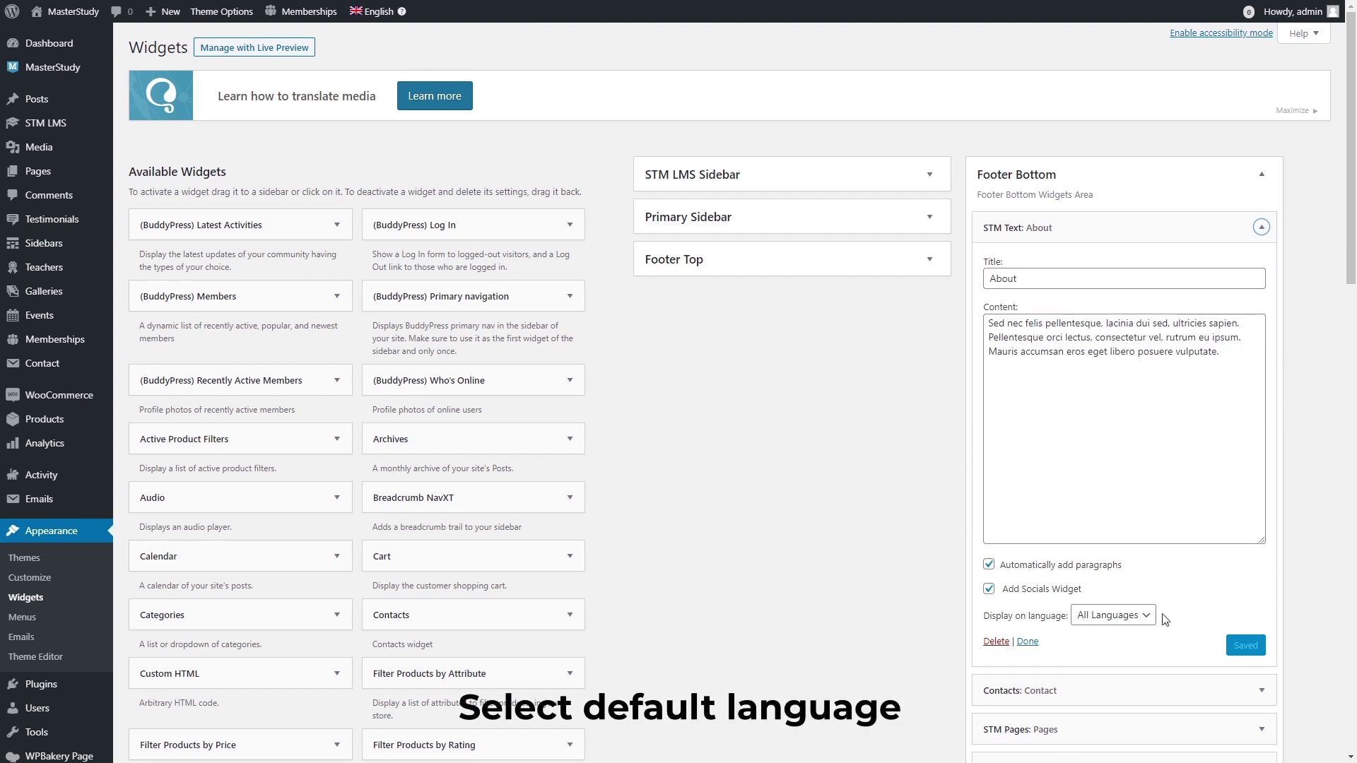
left_click(1119, 620)
left_click(1117, 635)
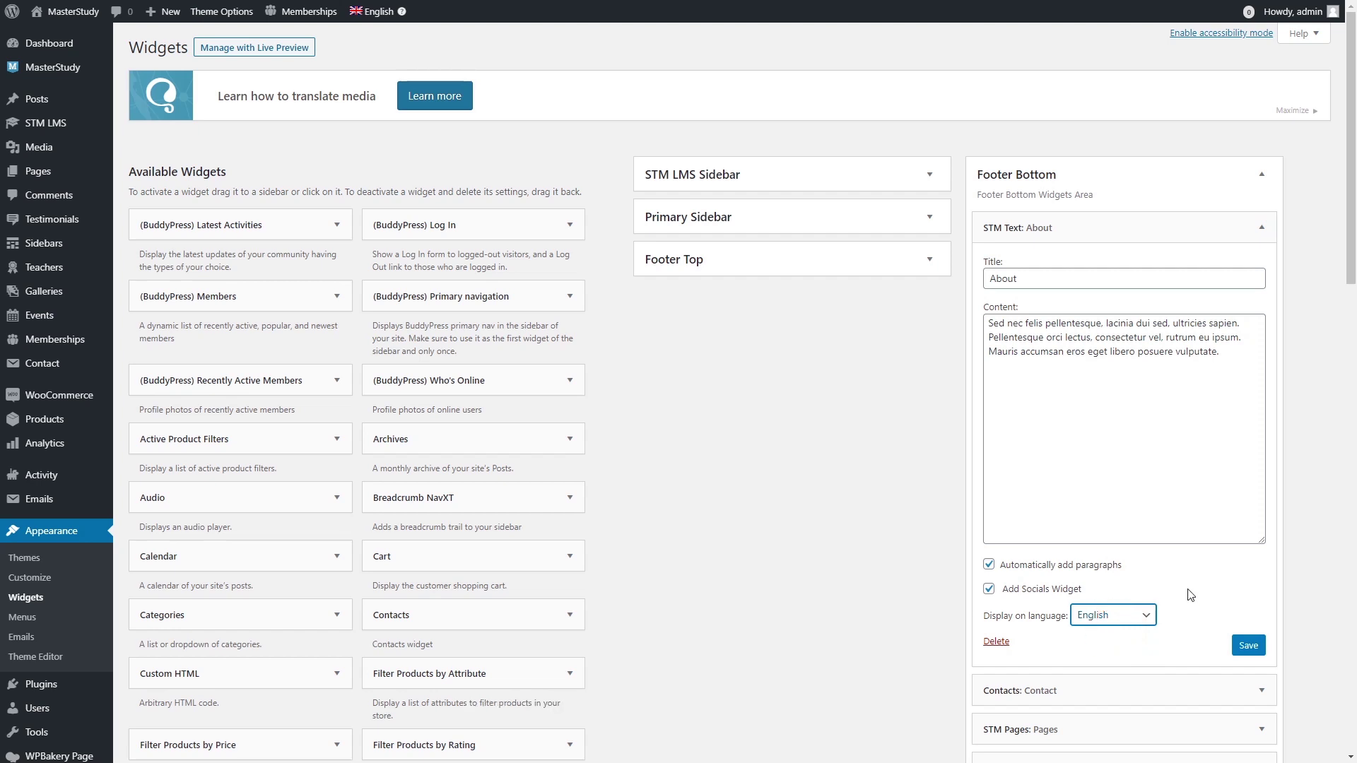
left_click(1248, 646)
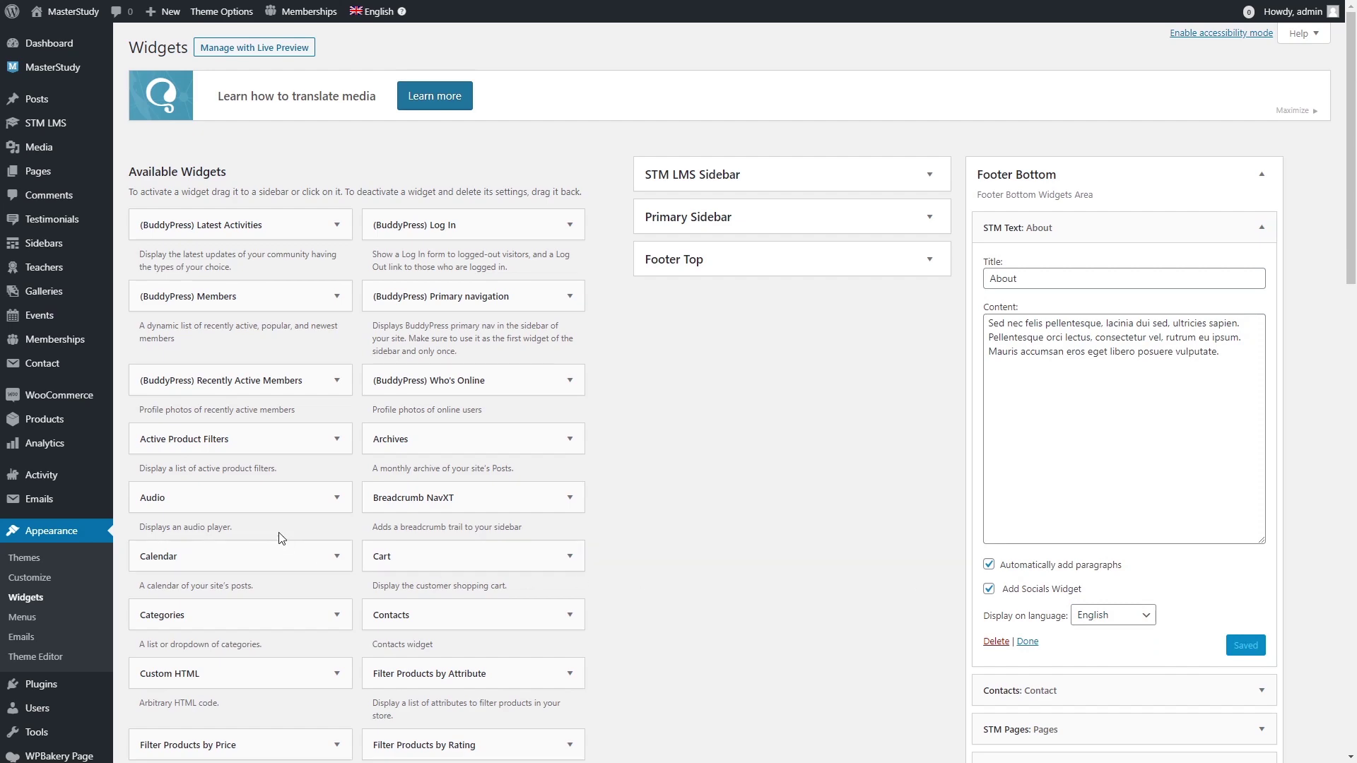
Add a new STM Text widget to Footer Bottom and place it directly below the About widget
scroll(281, 538, "down", 8)
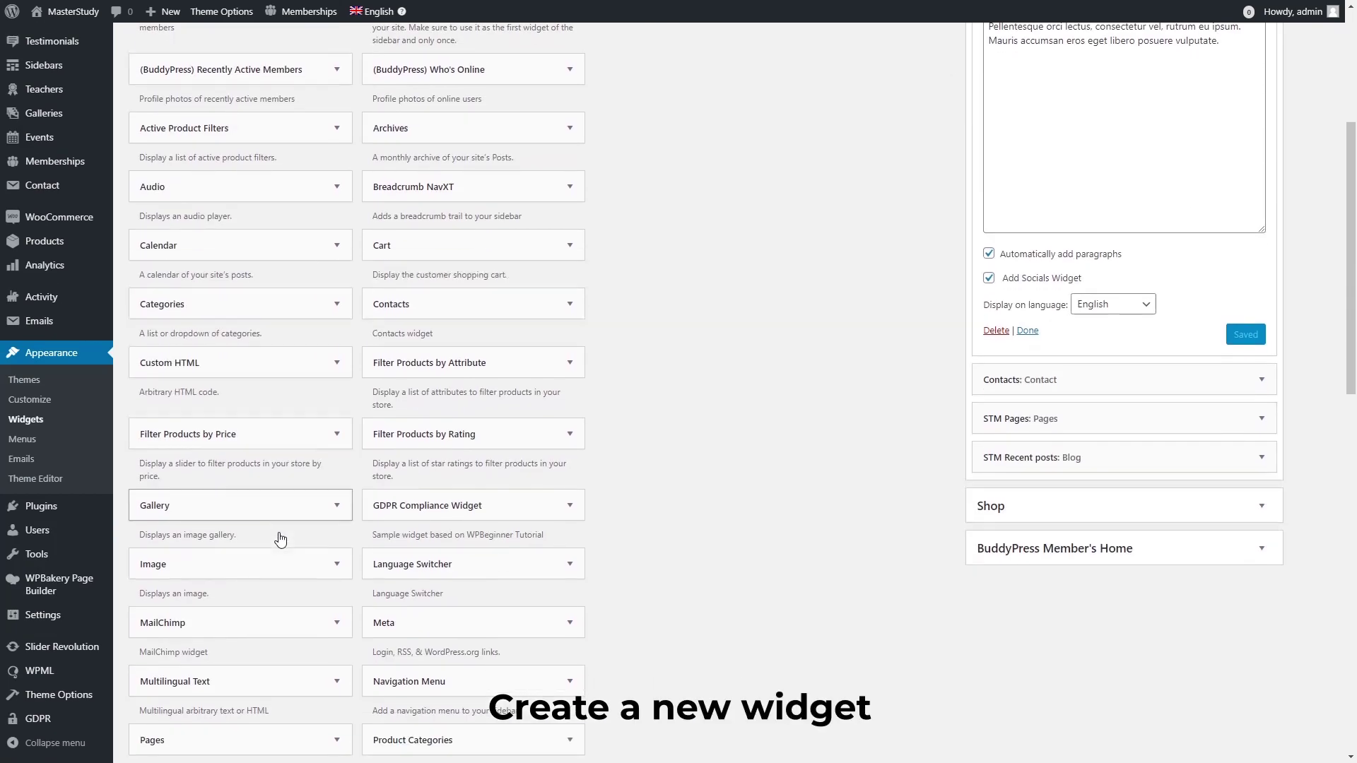
scroll(281, 538, "down", 8)
left_click(324, 472)
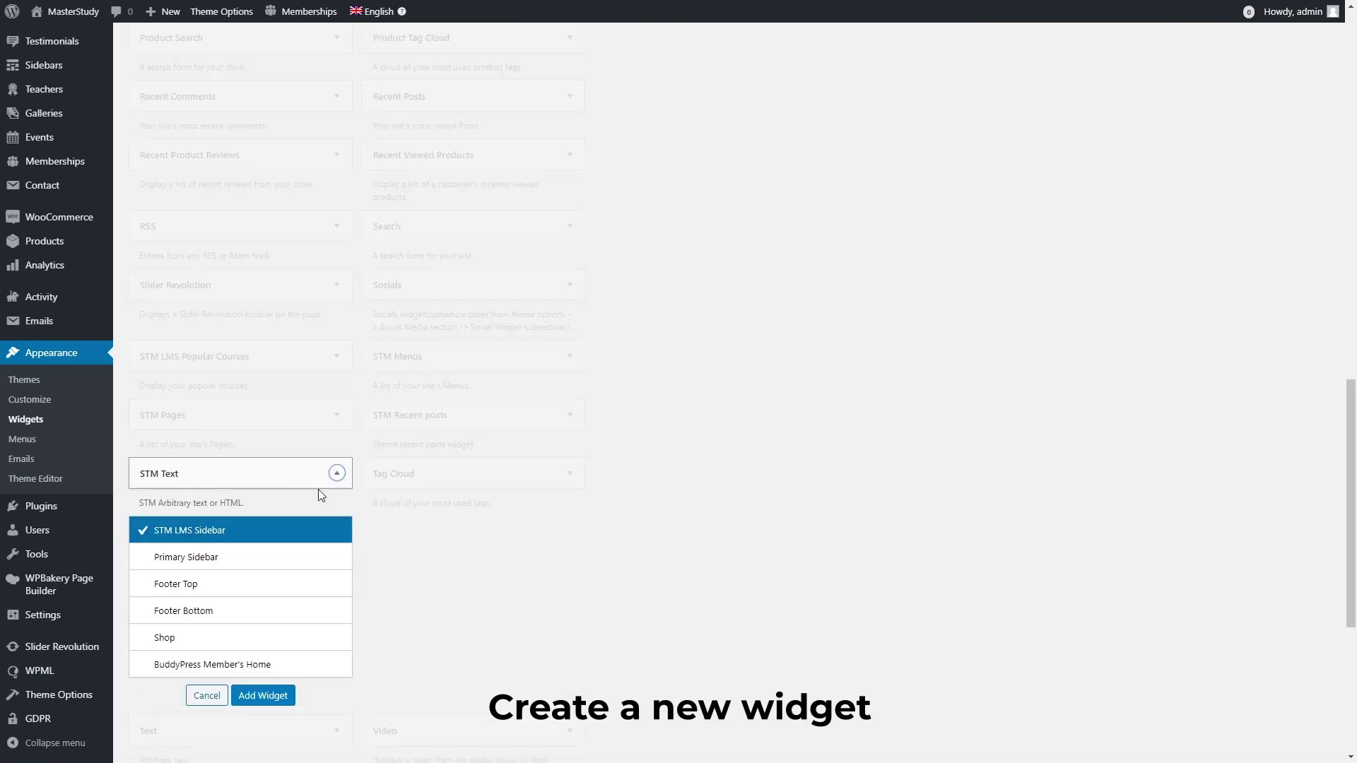
left_click(242, 612)
left_click(262, 696)
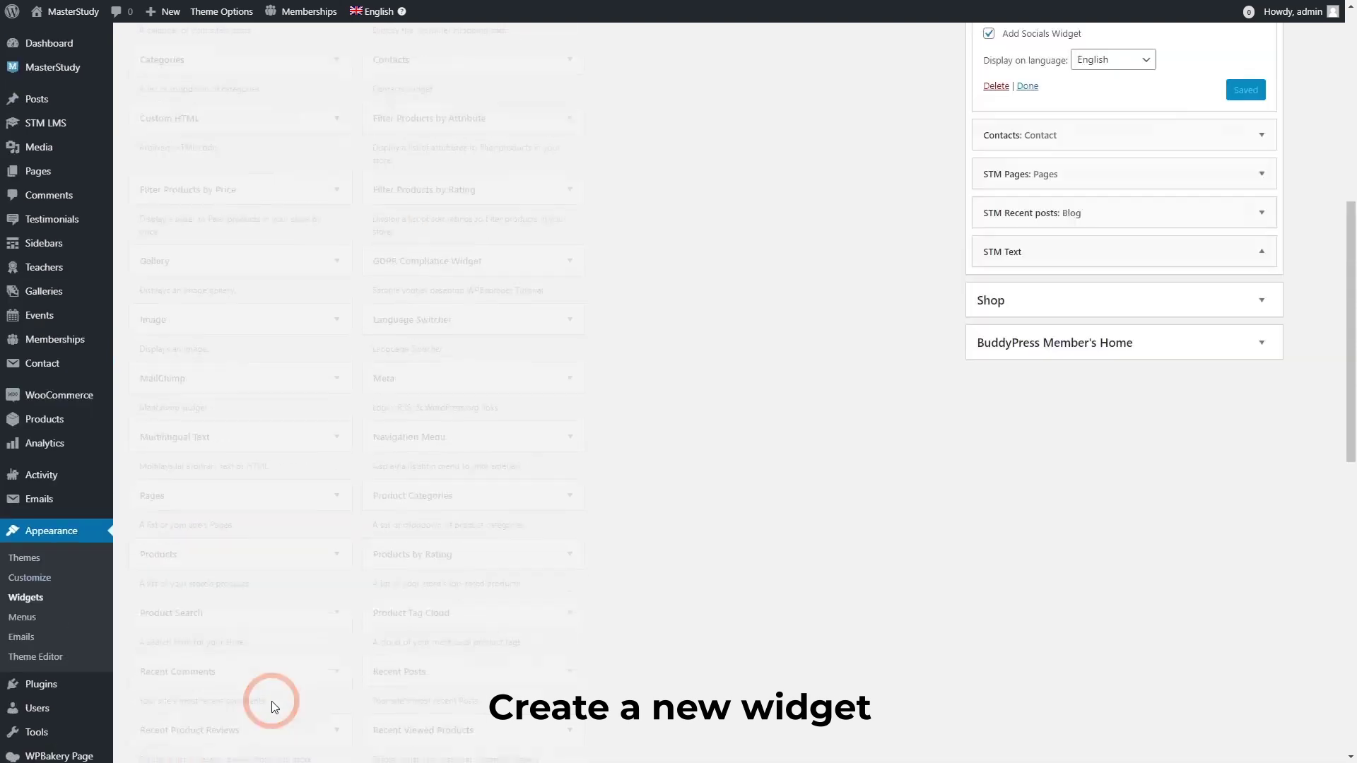
scroll(1094, 505, "up", 5)
scroll(836, 563, "up", 11)
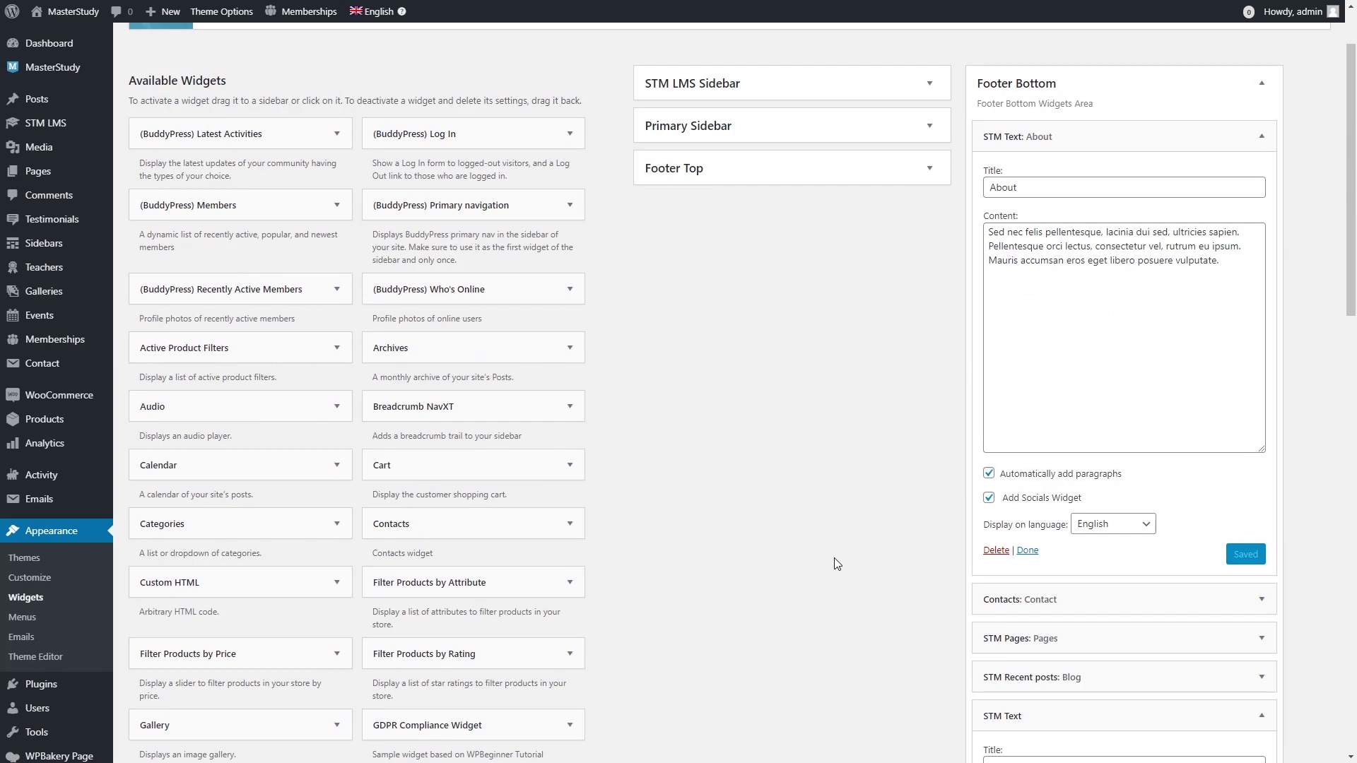
left_click_drag(1015, 717, 1019, 587)
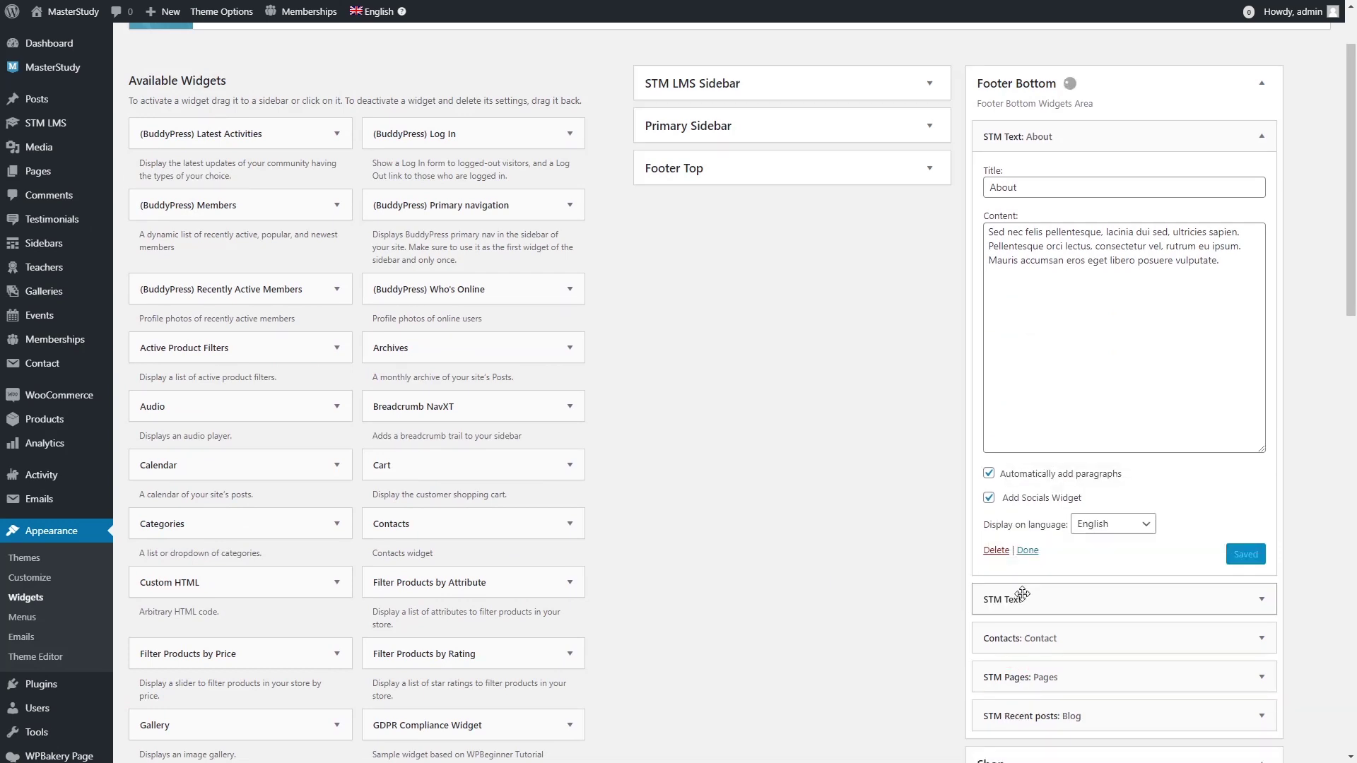
Title the new STM Text widget "Über" and copy the About widget's content text into it
left_click(1262, 599)
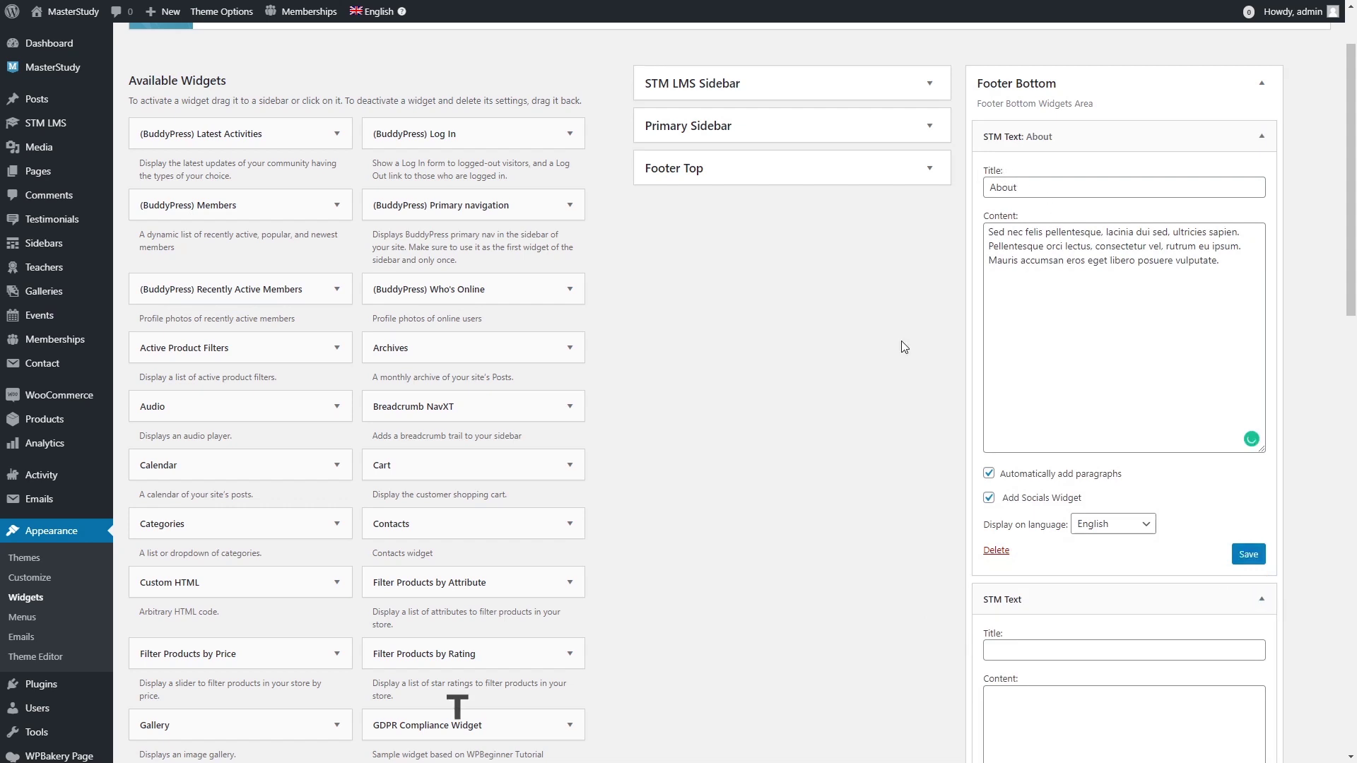
scroll(901, 346, "down", 2)
left_click(1060, 506)
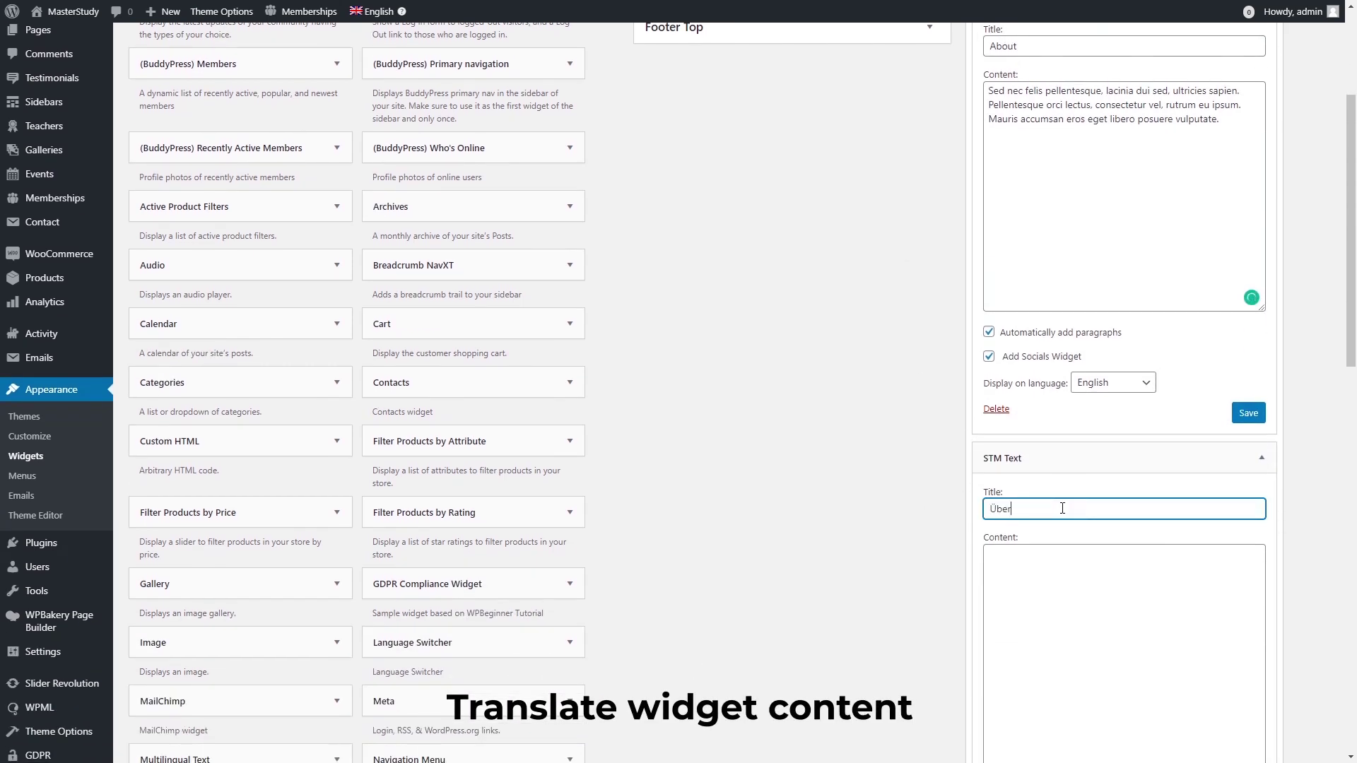
left_click_drag(1243, 147, 989, 89)
key("ctrl+c")
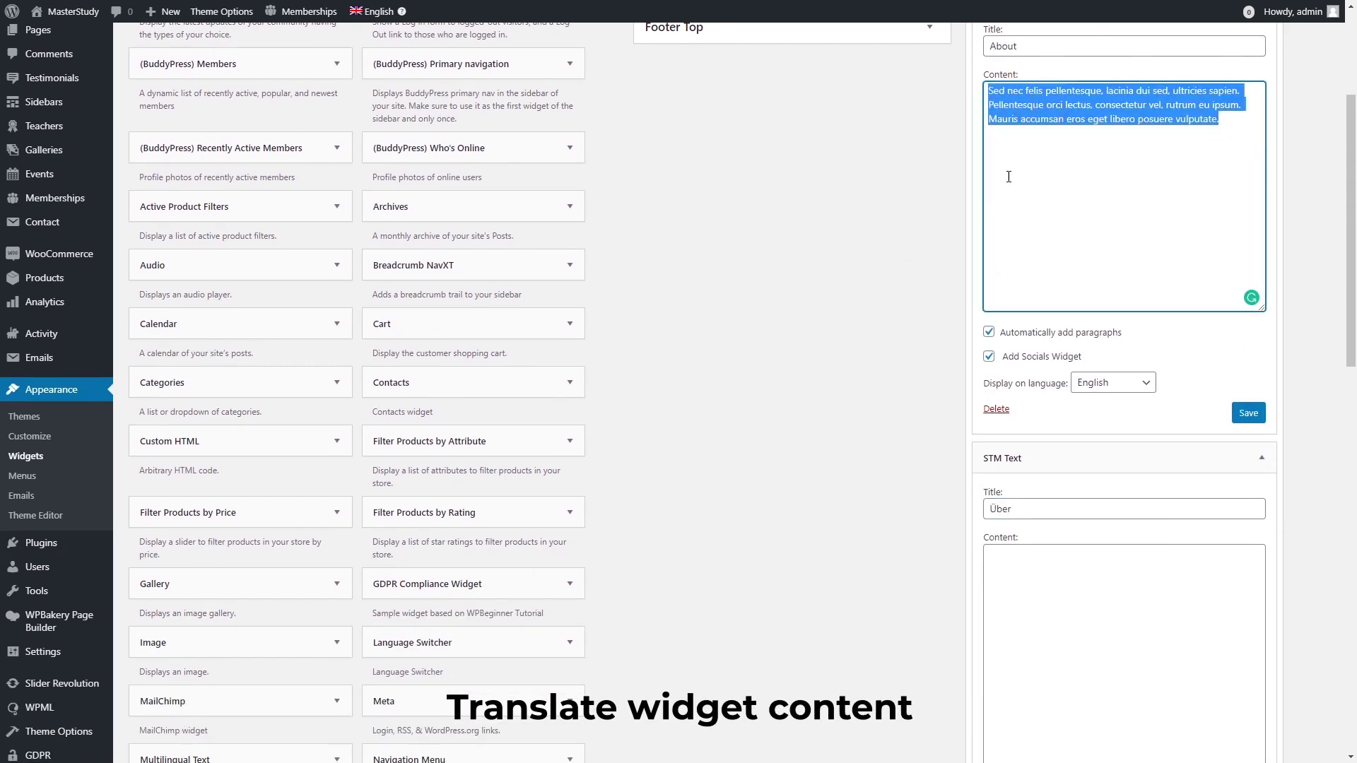
left_click(1042, 594)
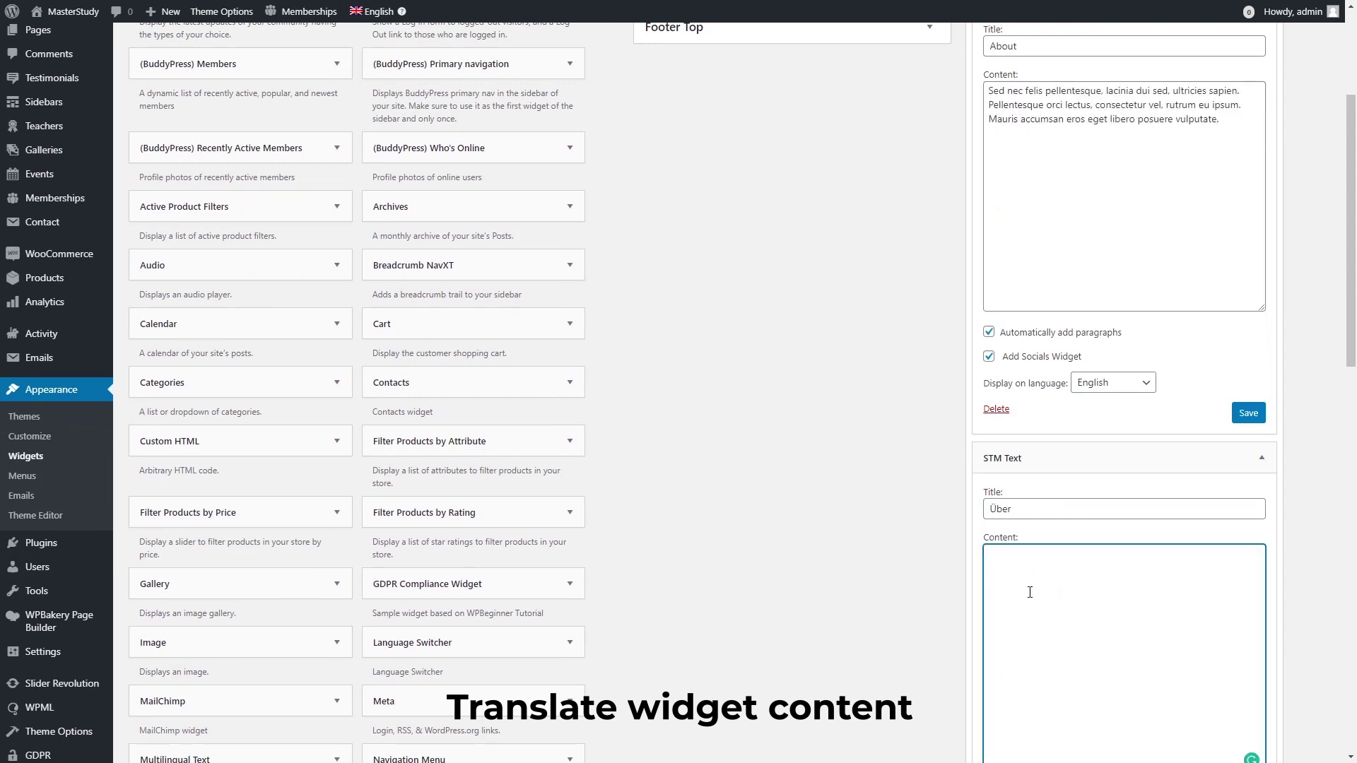
key("ctrl+v")
Enable automatic paragraphs and the socials widget for the Über widget, display it on Deutsch only, then save and close it
scroll(1079, 614, "down", 4)
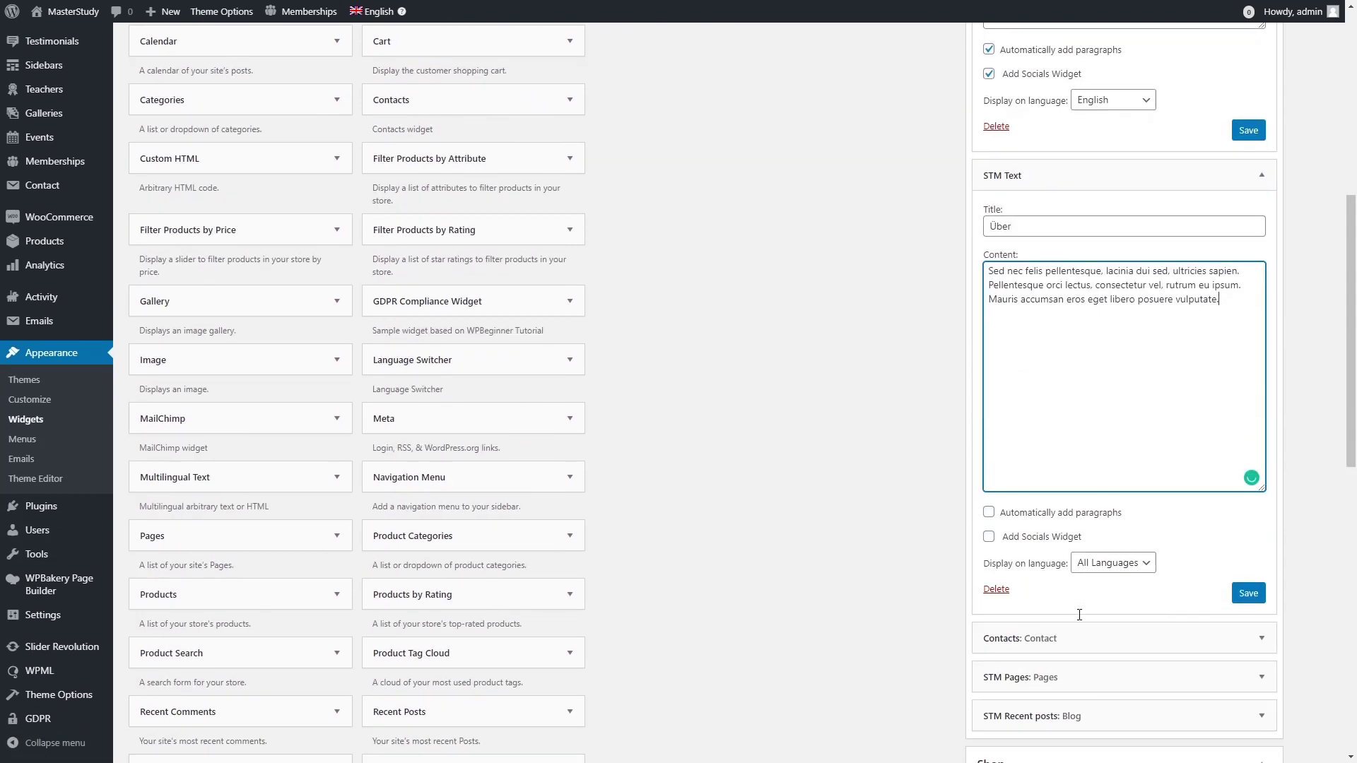
left_click(1024, 518)
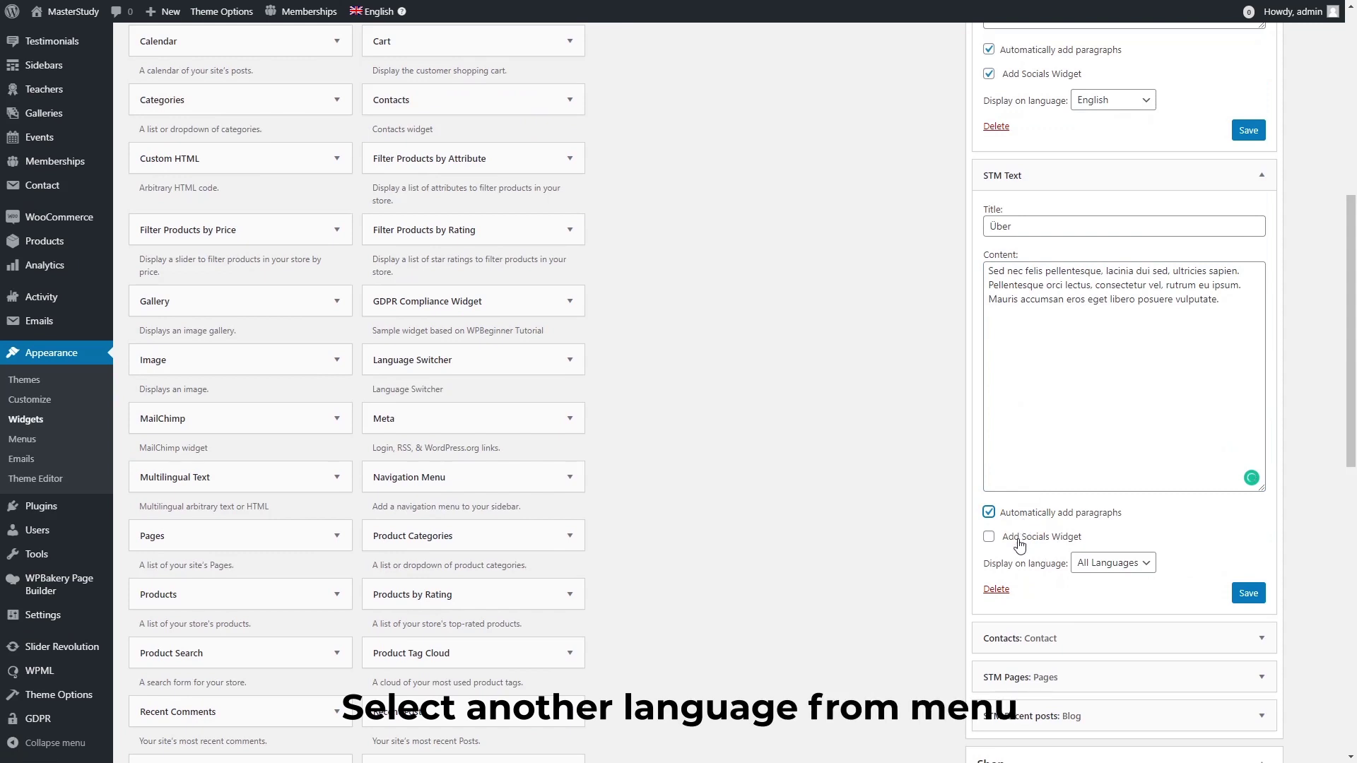
left_click(1019, 544)
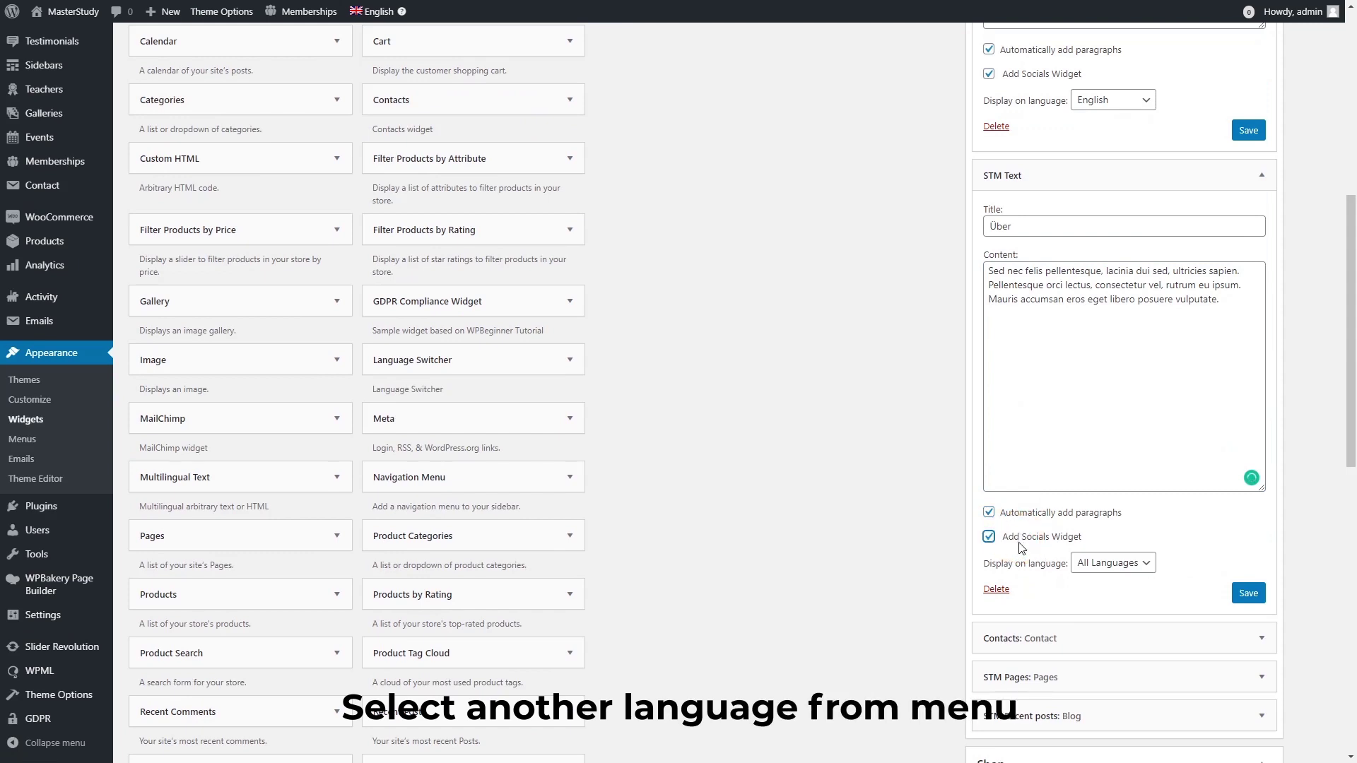
left_click(1108, 569)
left_click(1102, 595)
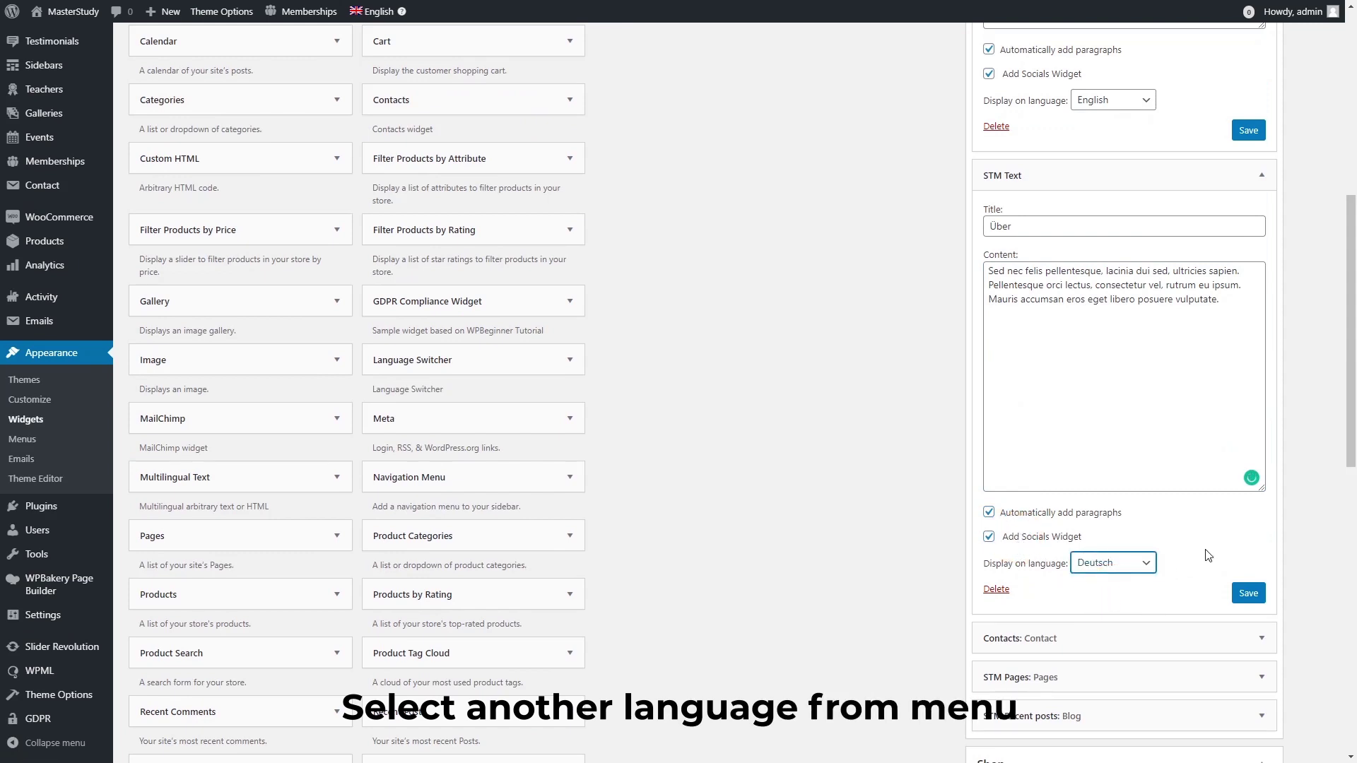
left_click(1248, 593)
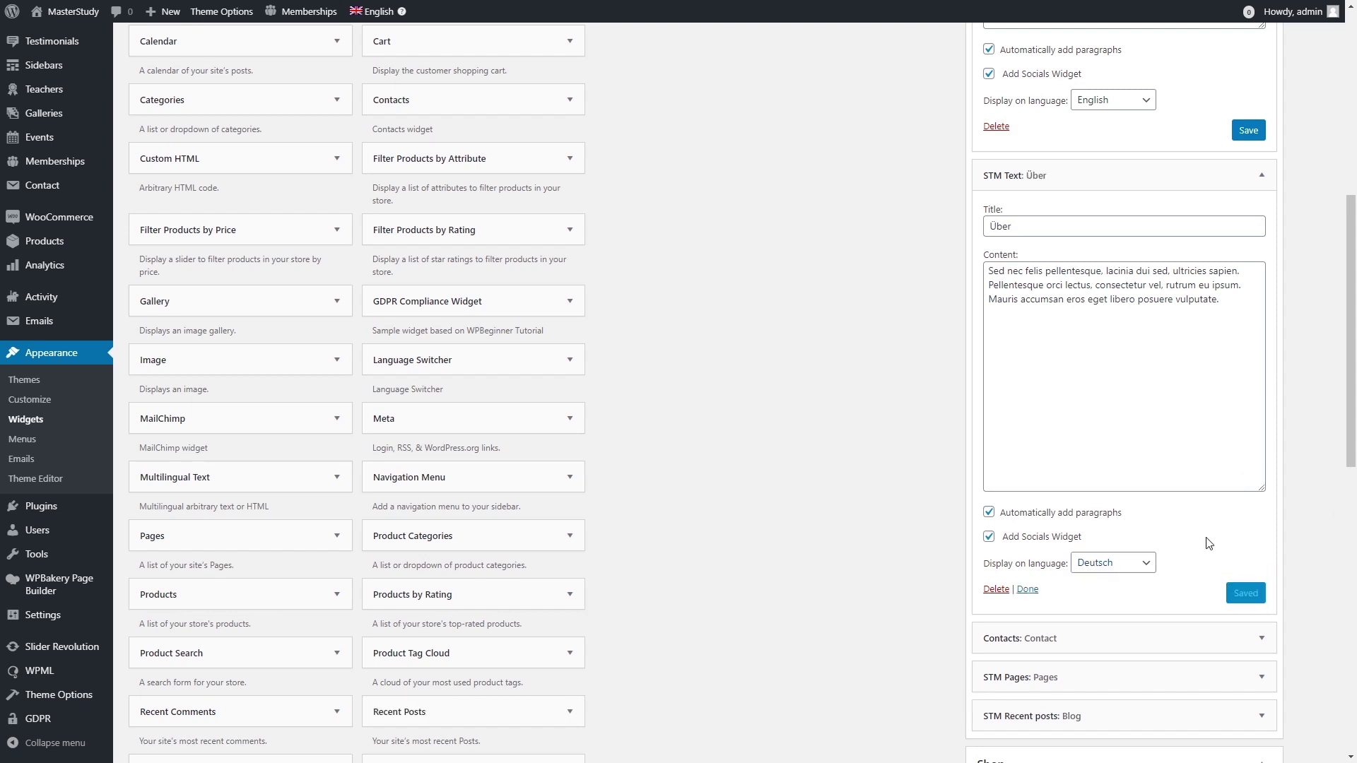
left_click(1028, 590)
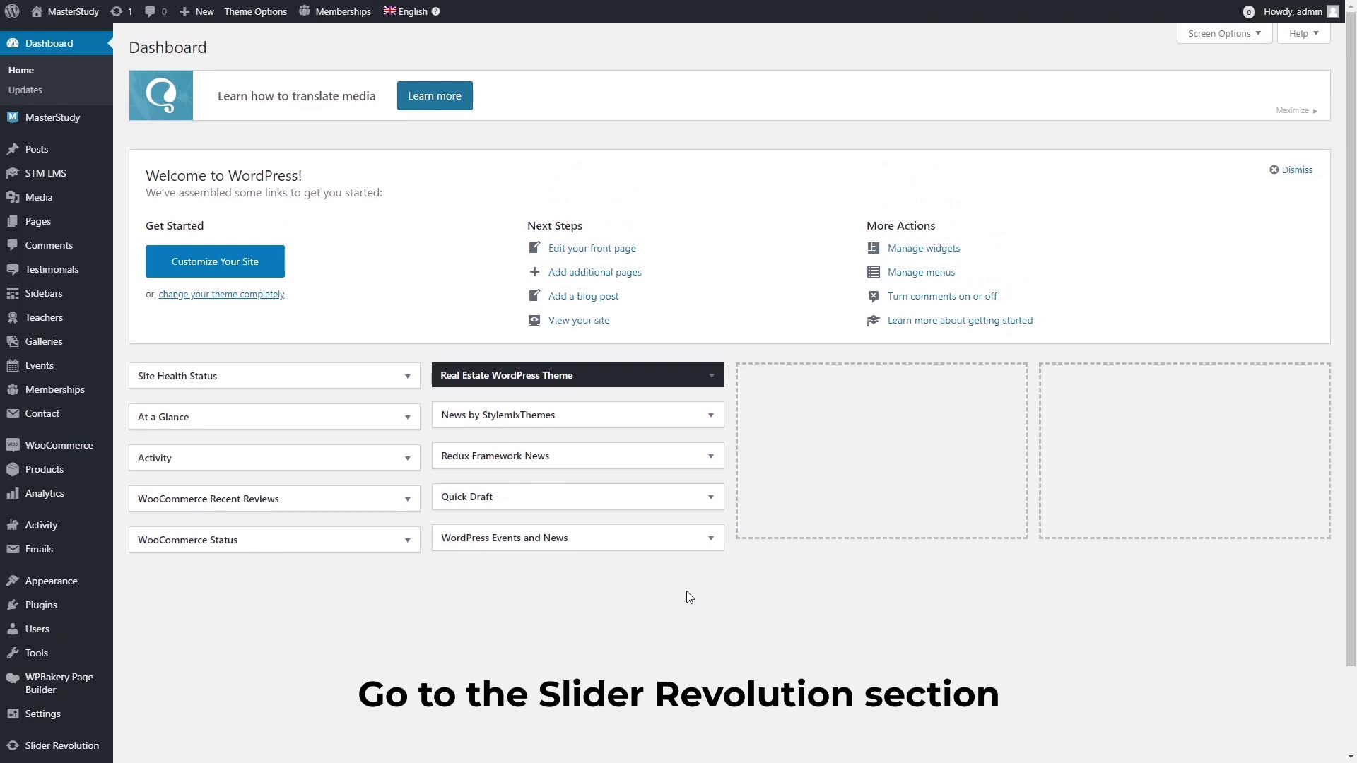
Open the existing slider module in the Slider Revolution editor
scroll(685, 598, "down", 2)
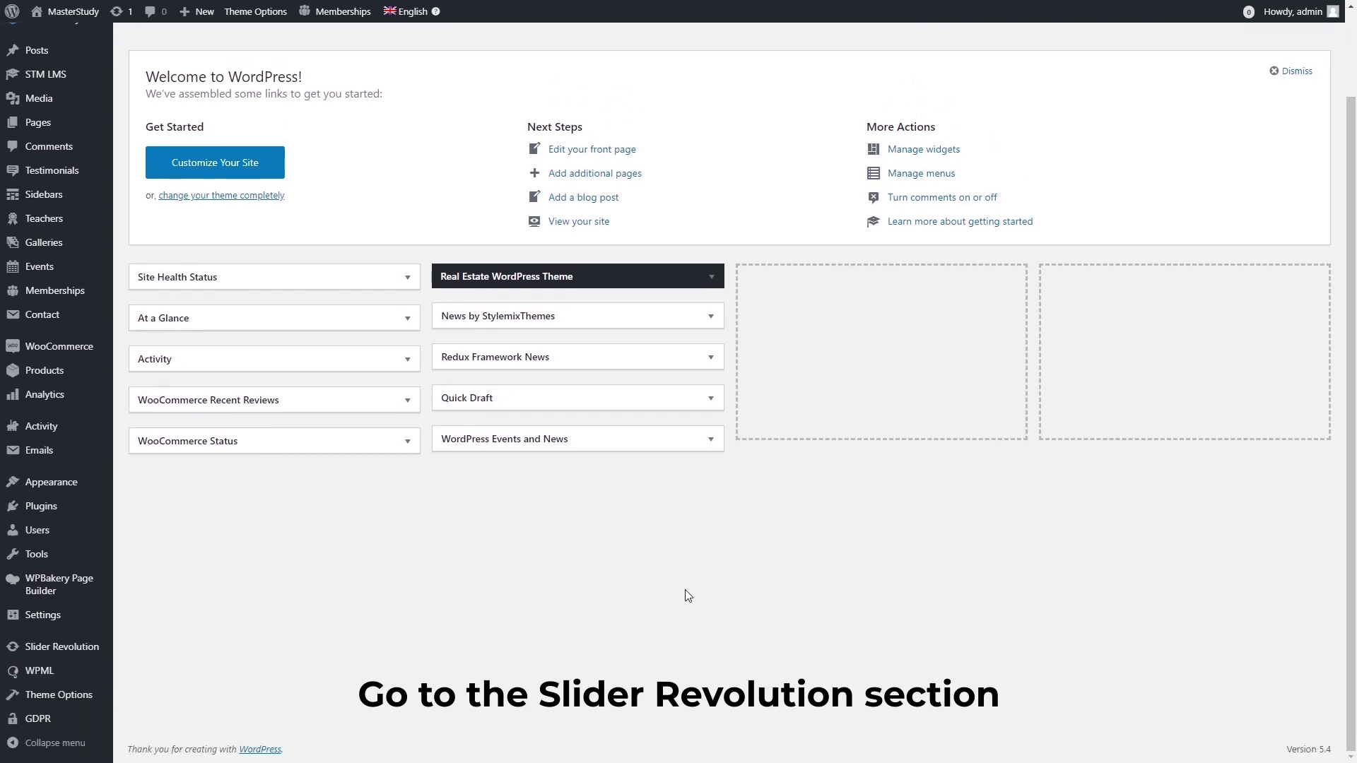
left_click(96, 650)
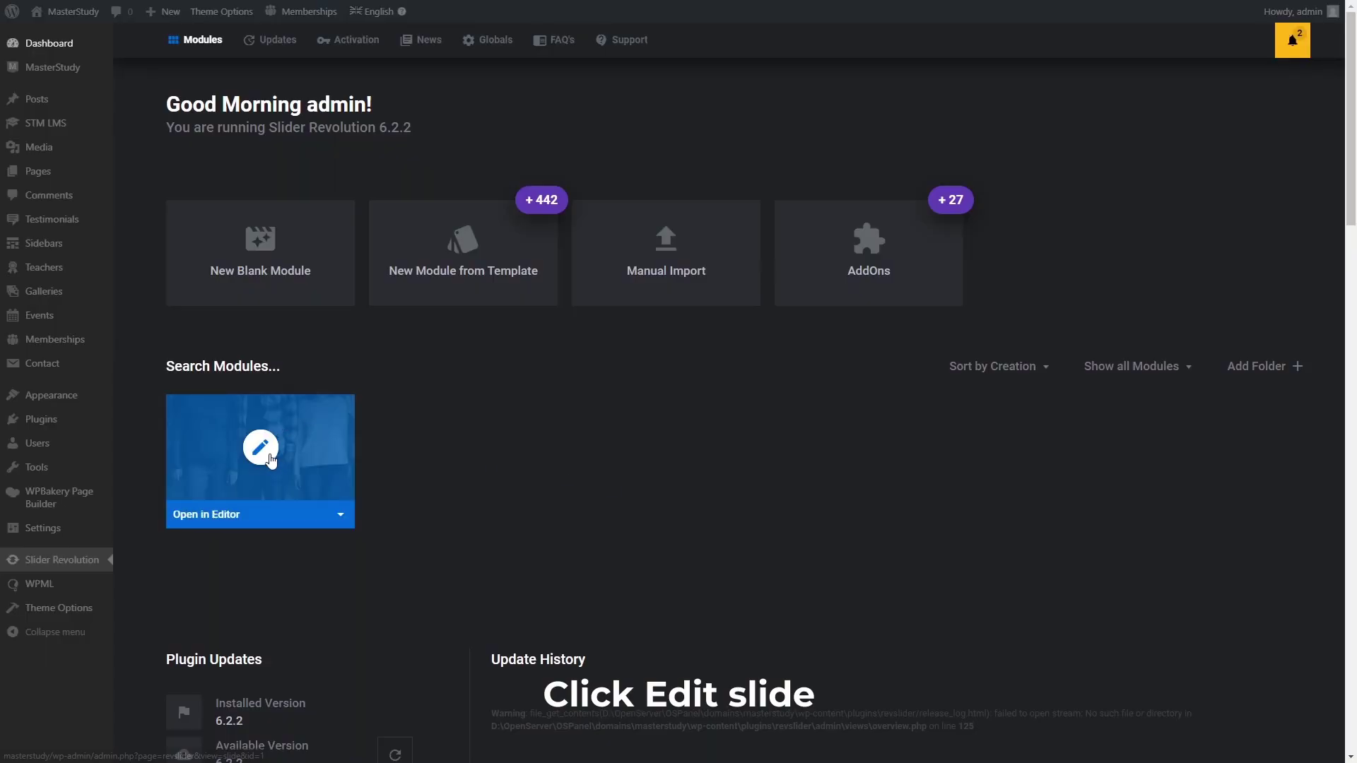
left_click(266, 458)
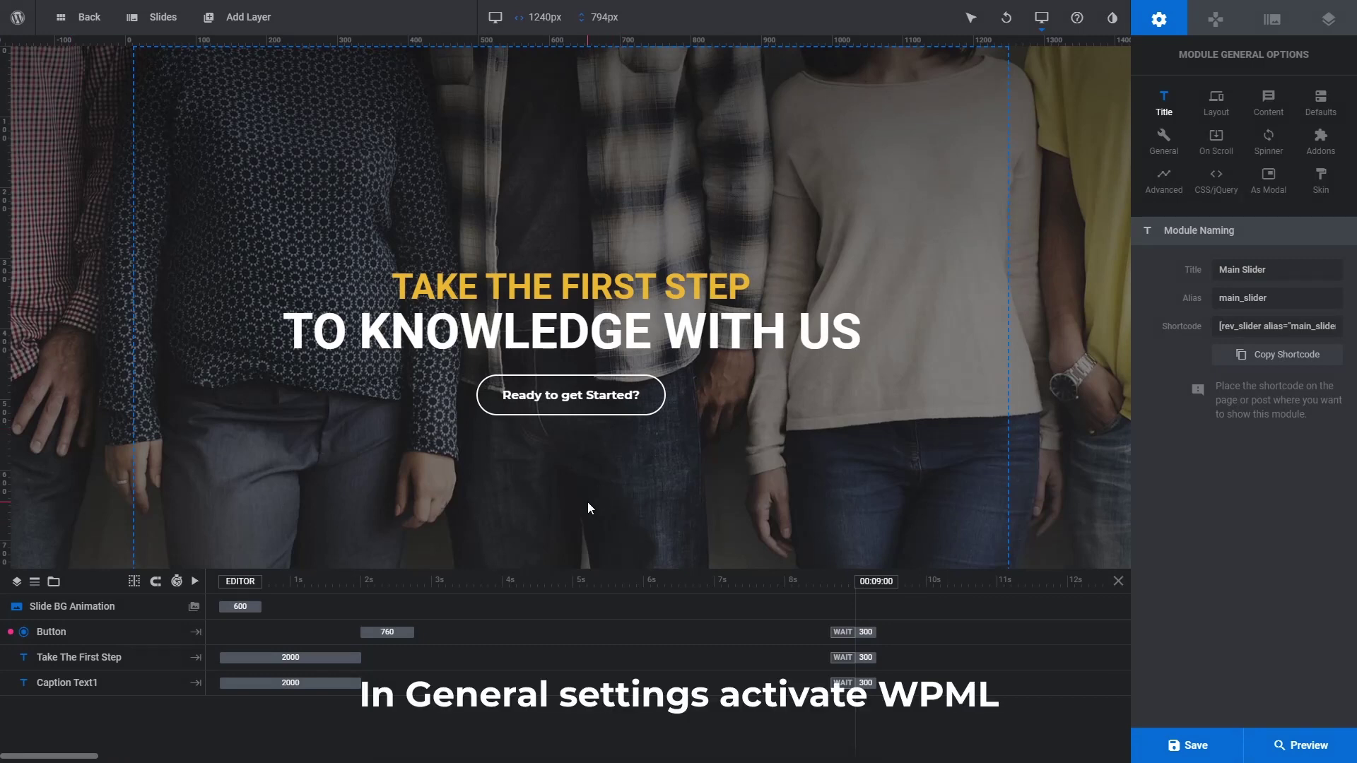
Turn on Use WPML Settings in the slider module's general options and save the module
left_click(1156, 147)
scroll(1269, 448, "down", 8)
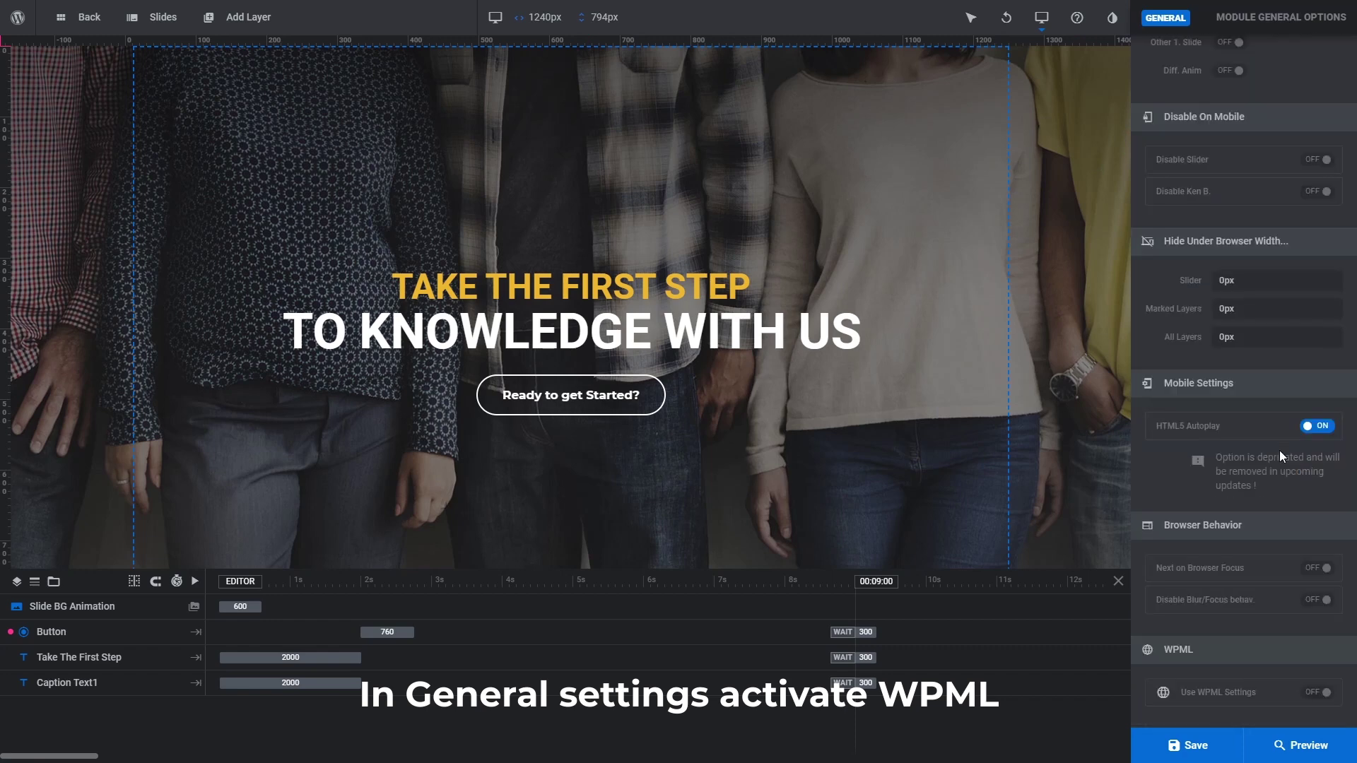
left_click(1309, 697)
left_click(1194, 745)
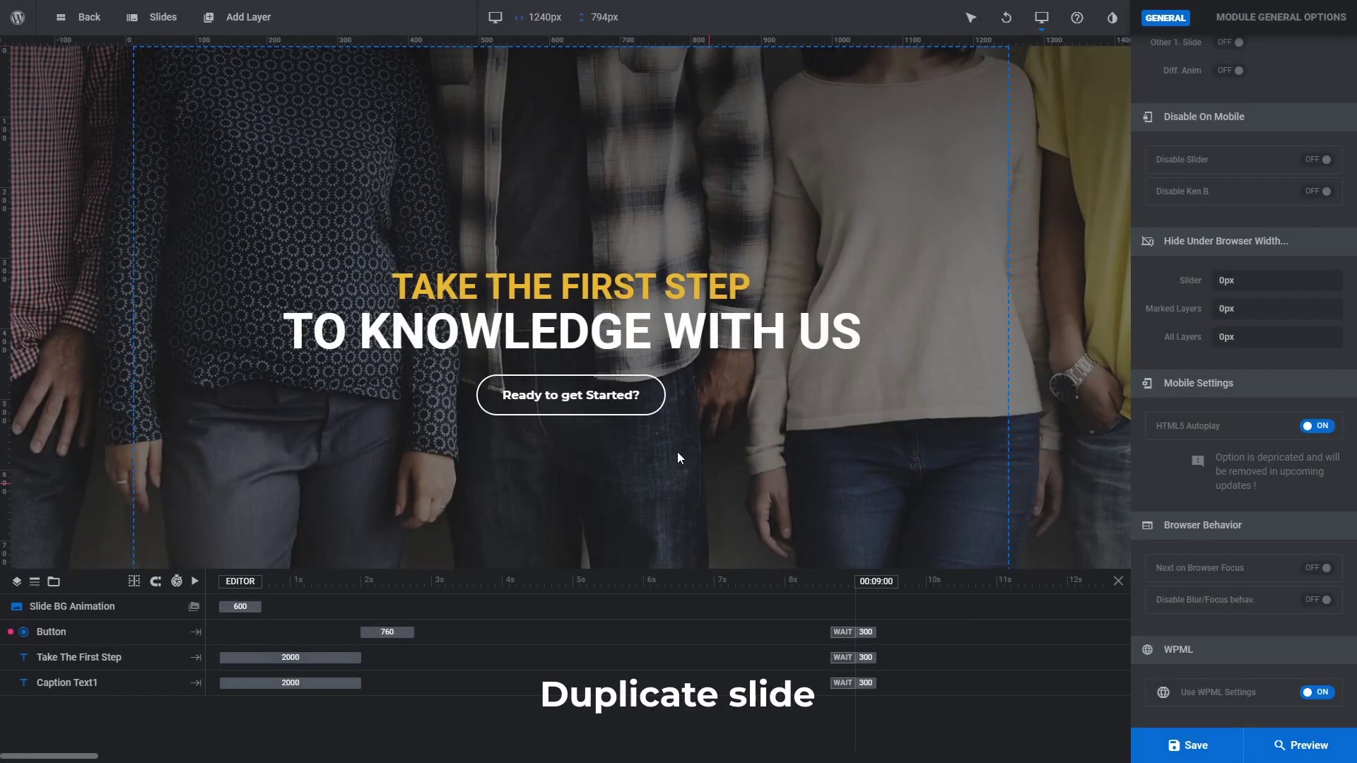
Duplicate slide #1 of the slider
mouse_move(152, 17)
left_click(158, 88)
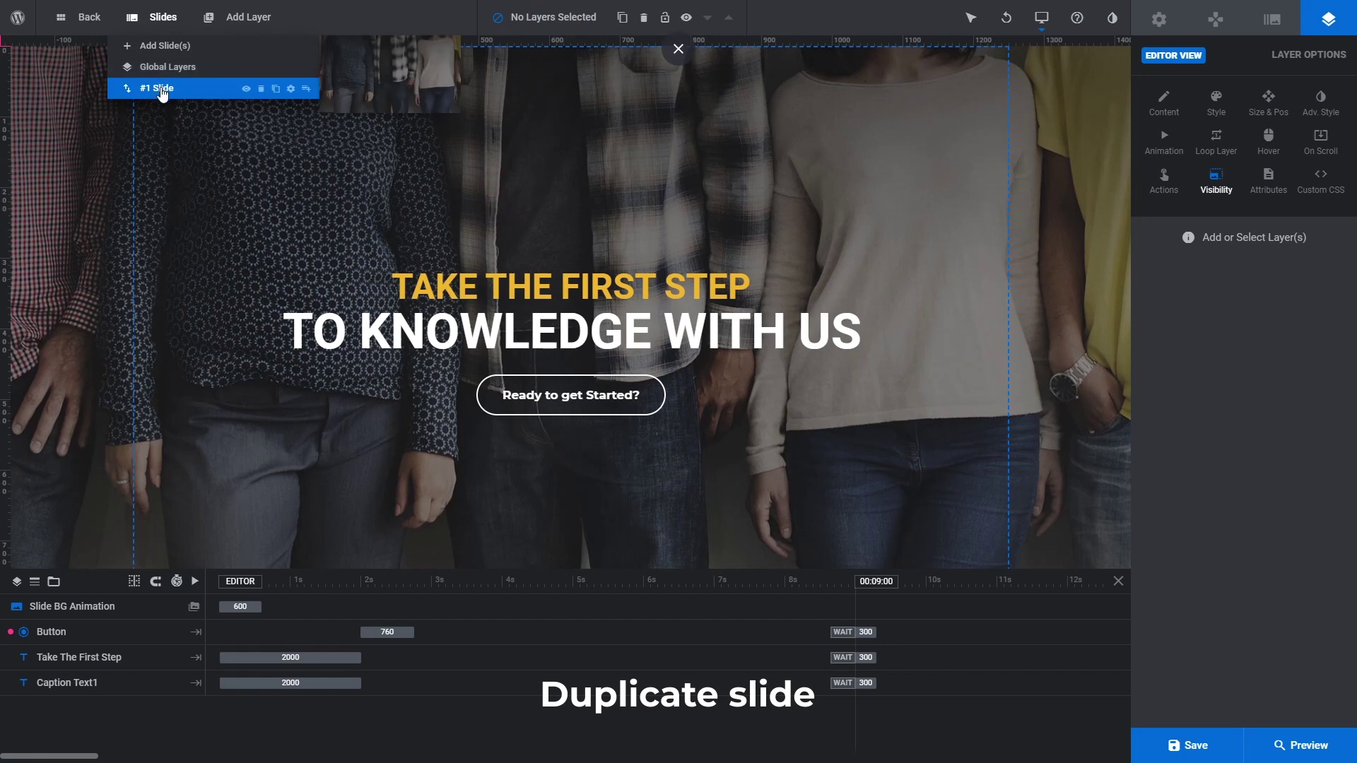
left_click(276, 90)
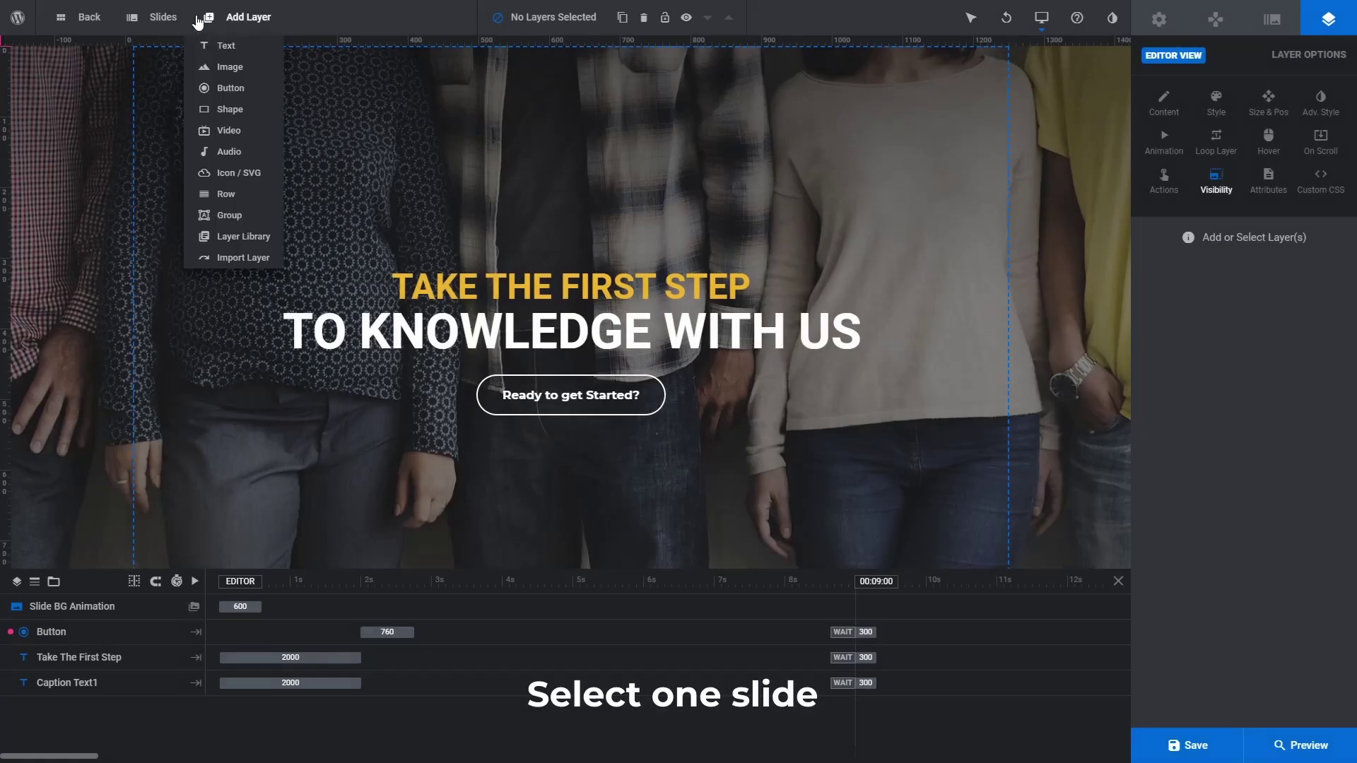
Set the language of slide #1 to English in its WPML options and save the slider
mouse_move(160, 28)
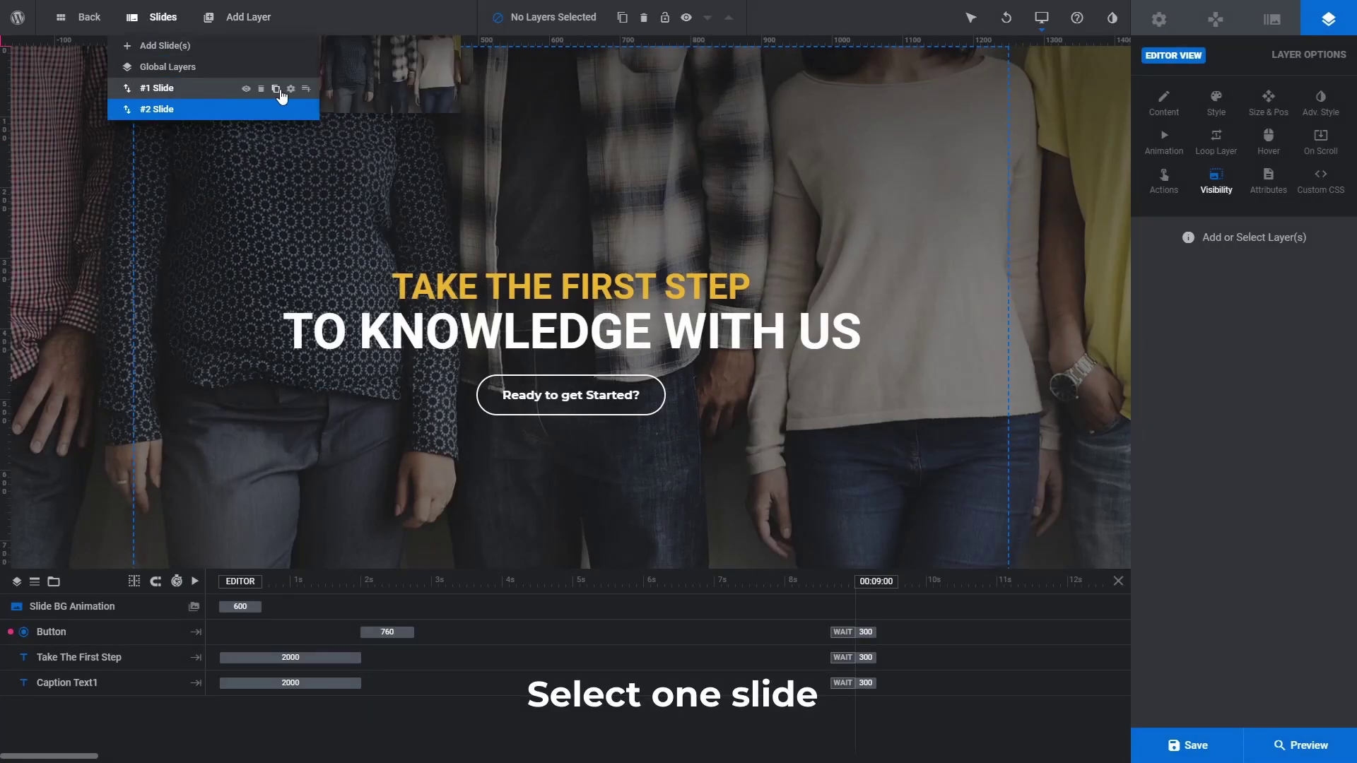
left_click(293, 92)
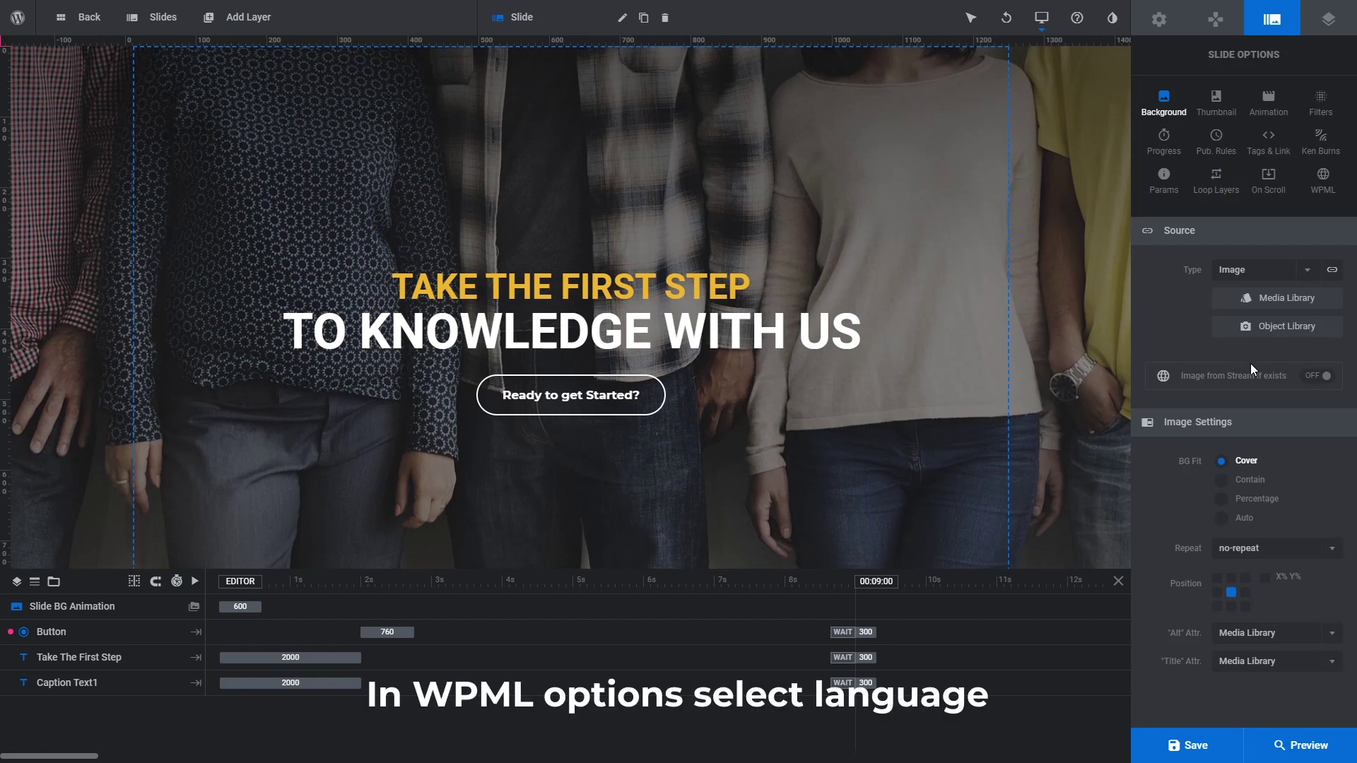
left_click(1321, 178)
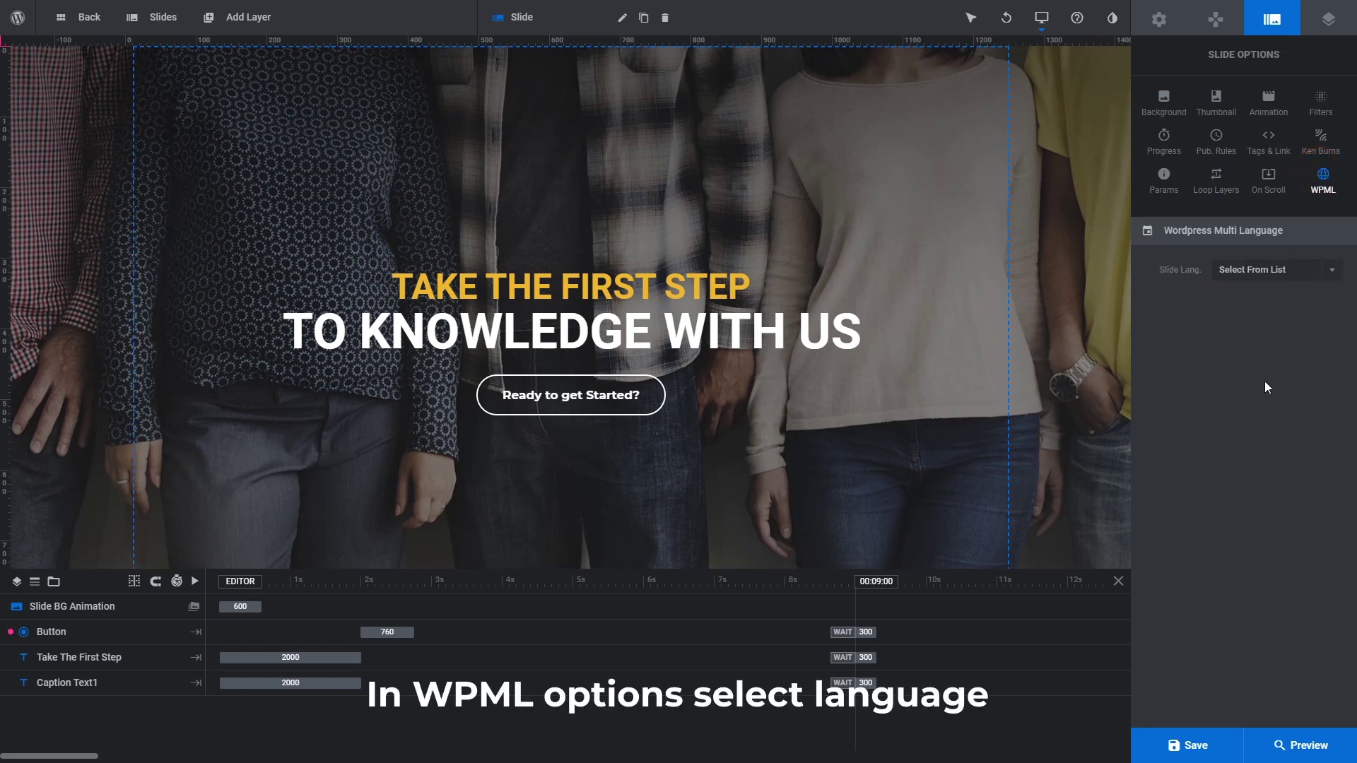
left_click(1286, 269)
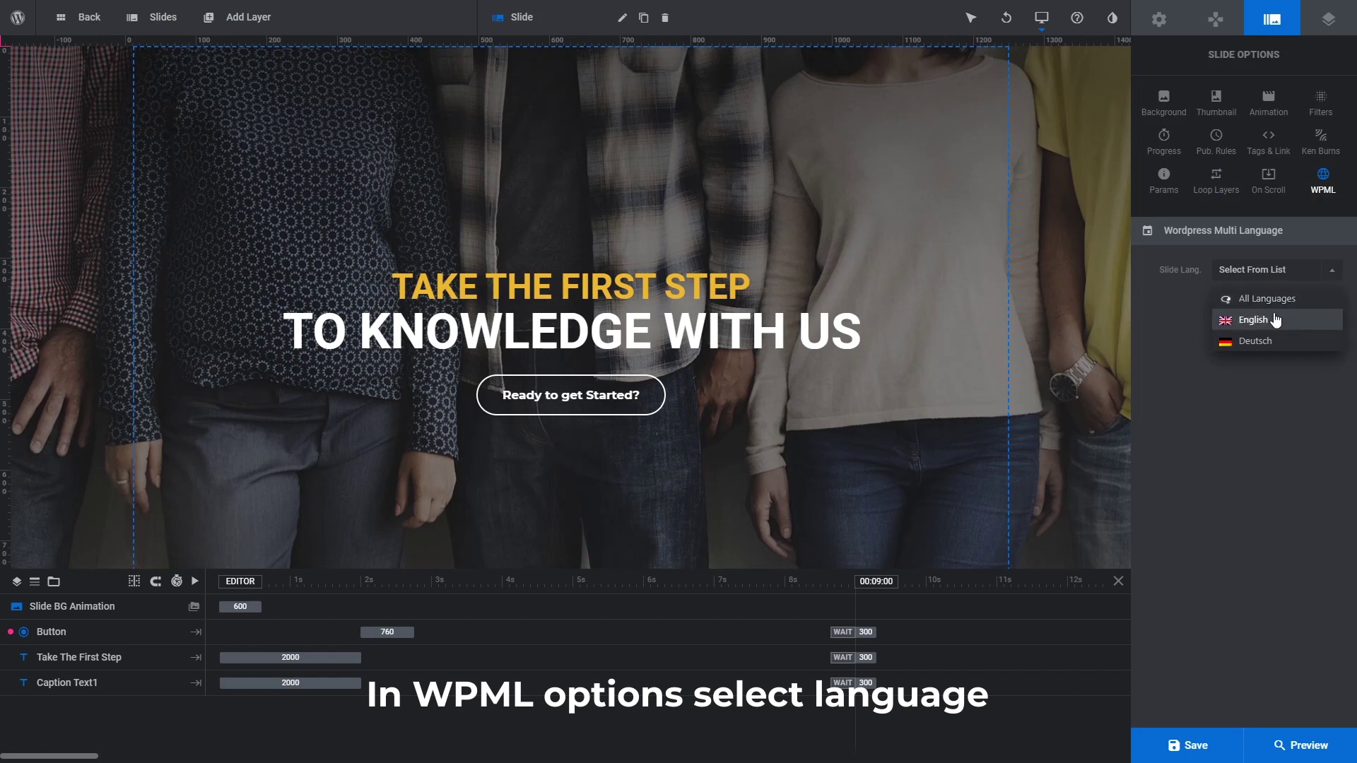
left_click(1275, 320)
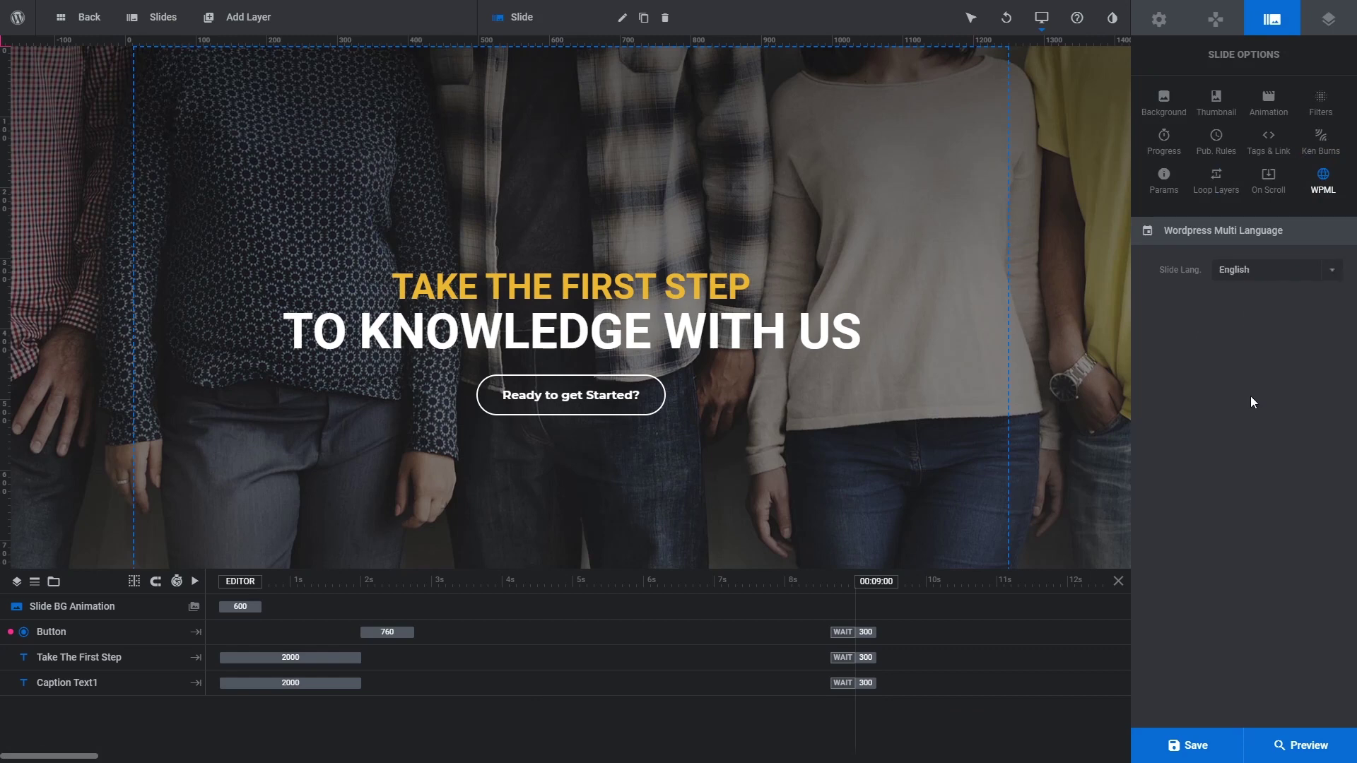
left_click(1189, 746)
Open slide #2 and set its WPML slide language to Deutsch
mouse_move(159, 25)
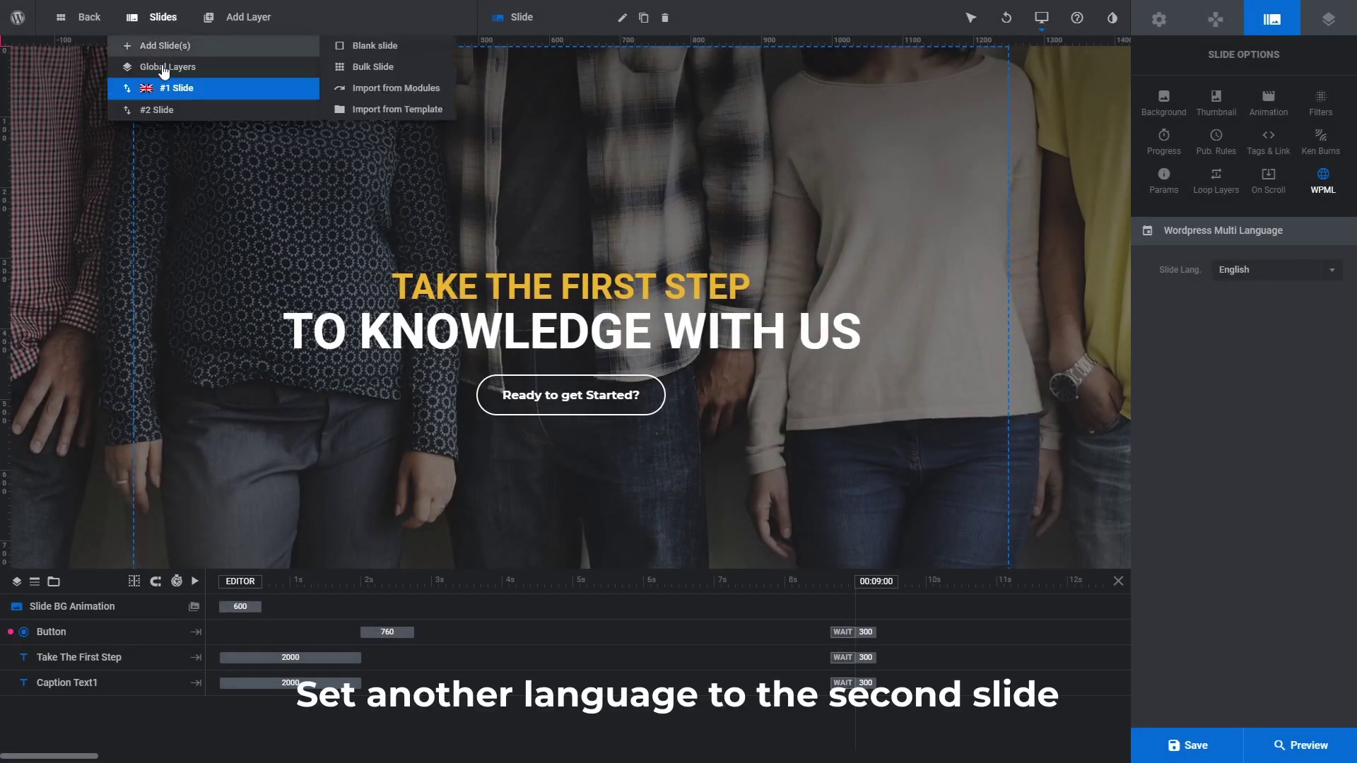
left_click(297, 116)
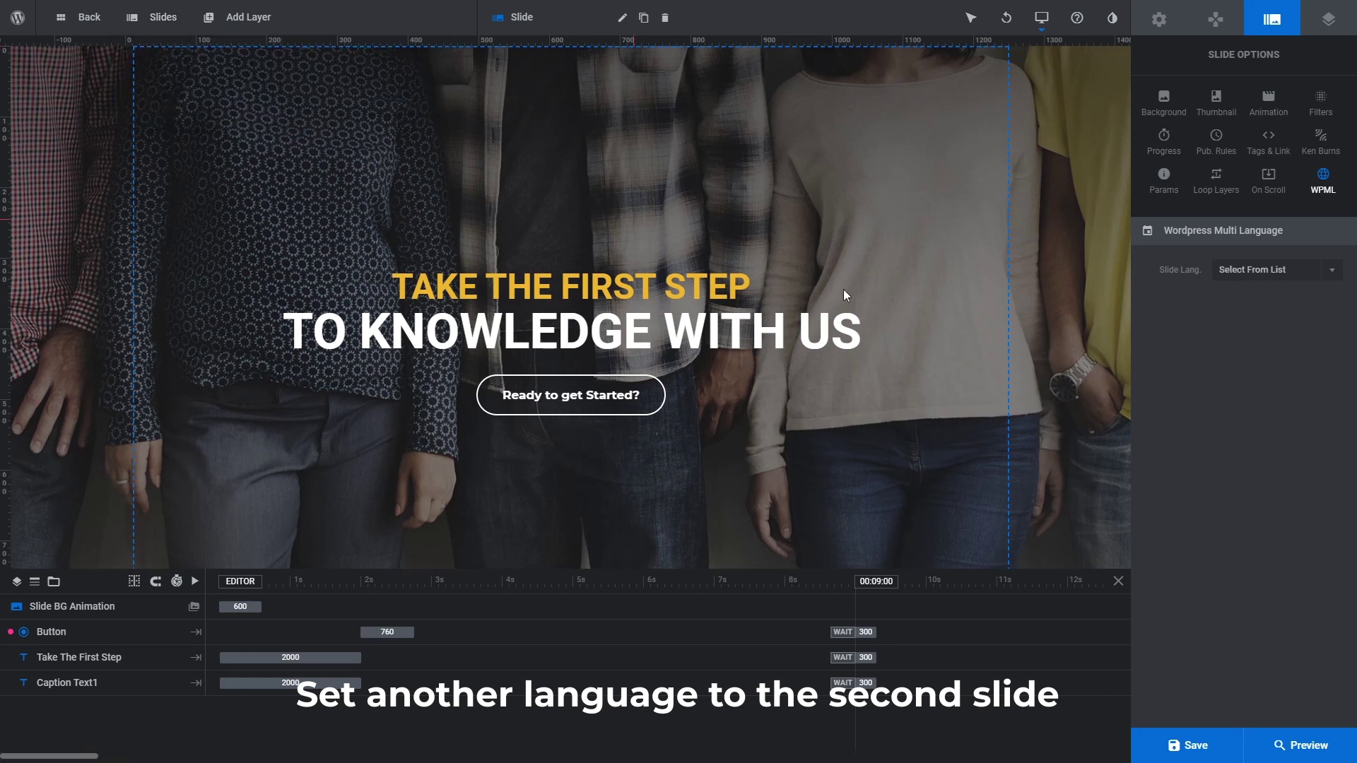
left_click(1242, 270)
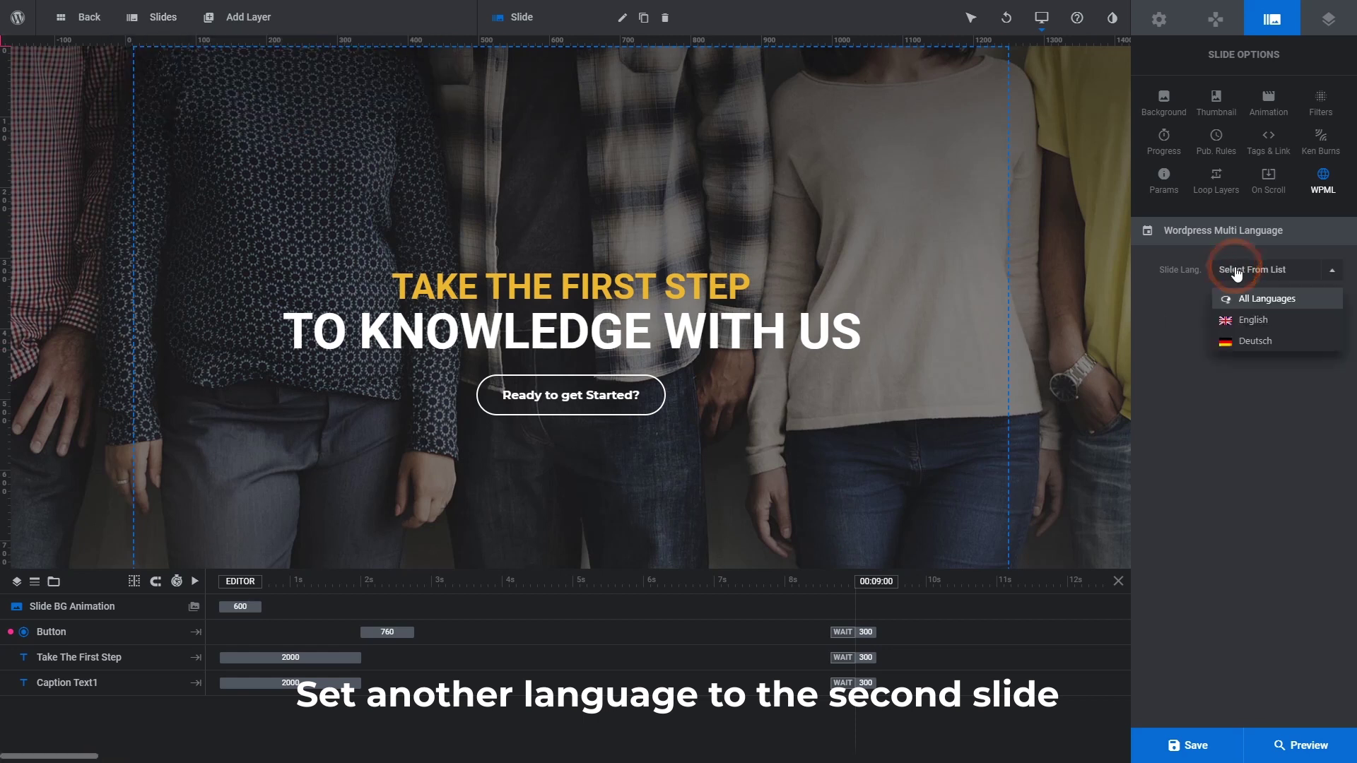
left_click(1254, 341)
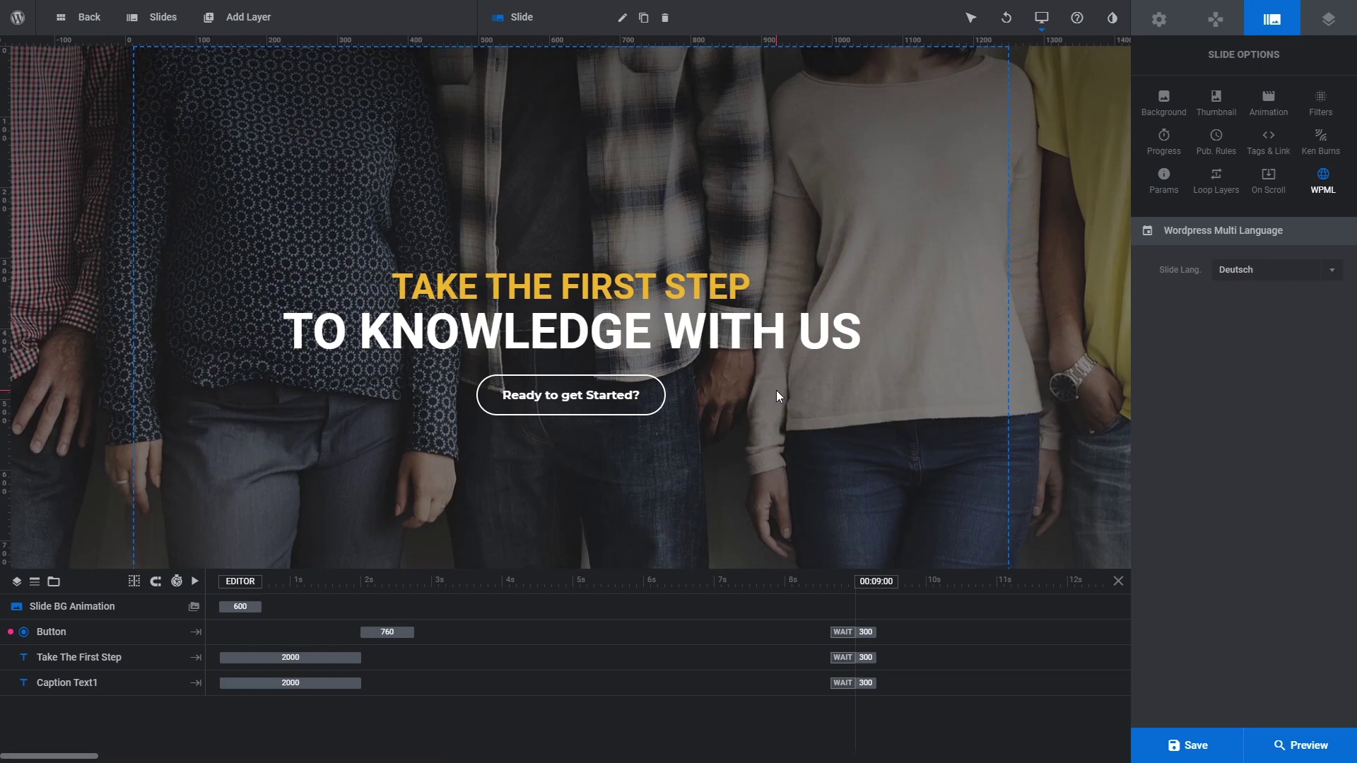
Replace the yellow "Take the first step" heading on the German slide with "Mach den ersten Schritt"
left_click(605, 270)
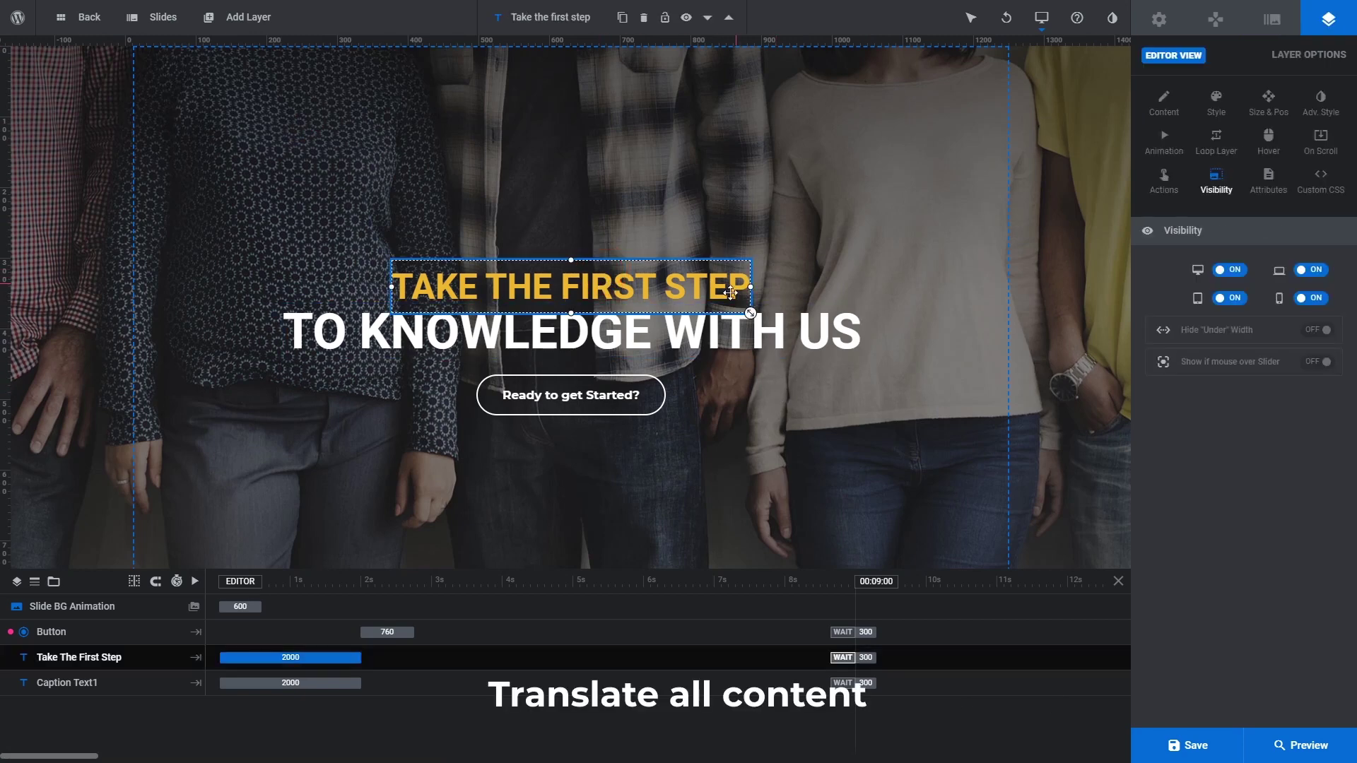
left_click(574, 296)
double_click(573, 295)
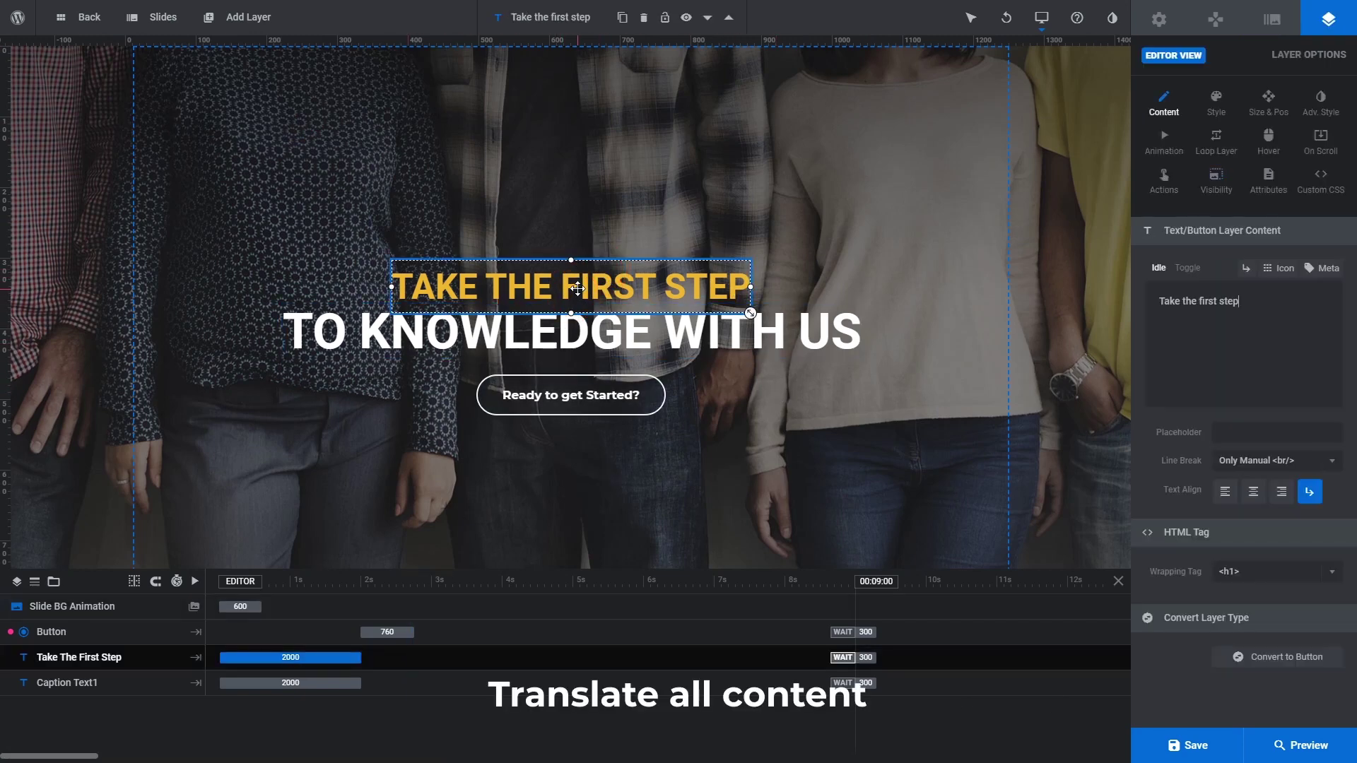
key("ctrl+a")
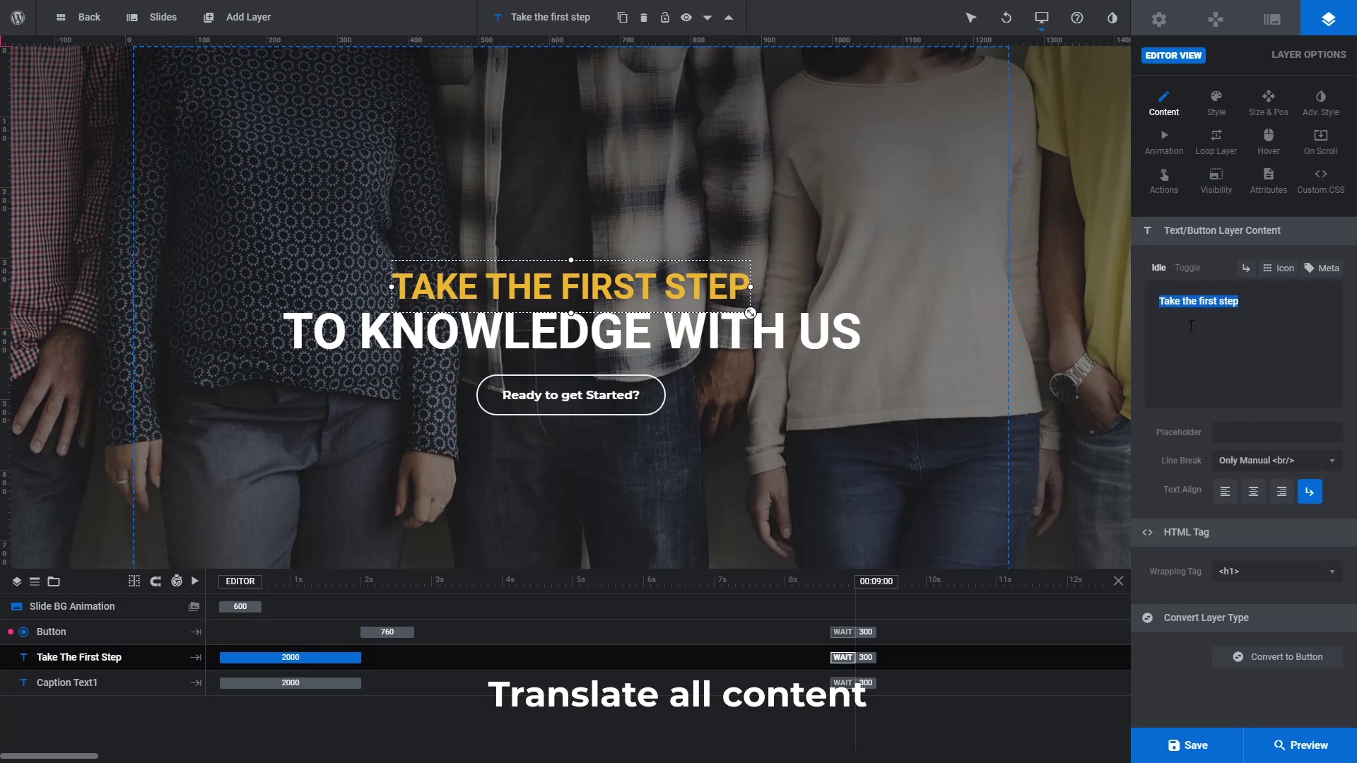
type("Mach den ersten Schritt")
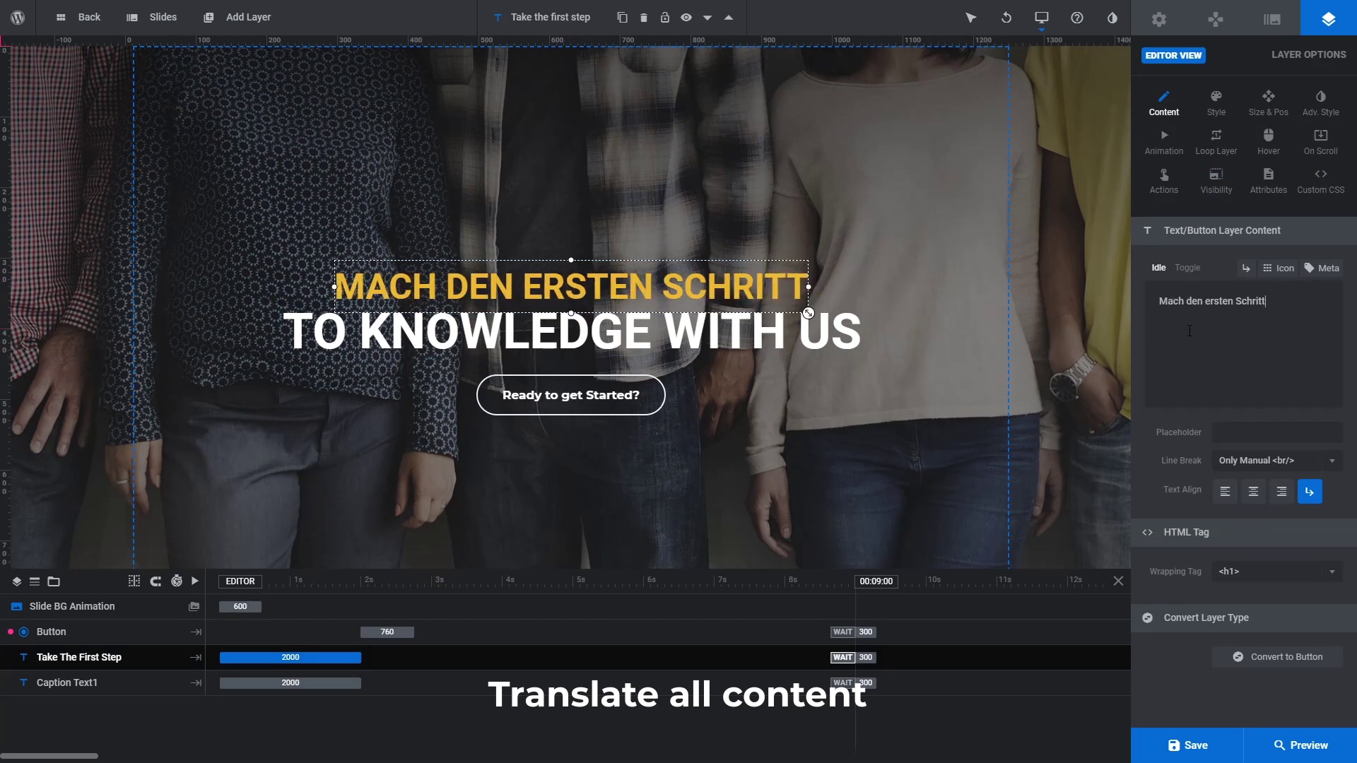
Change the German slide's white caption to "mit uns zu wissen" and its button text to "Bereit anzufangen?"
left_click(638, 339)
left_click_drag(1270, 303, 1129, 310)
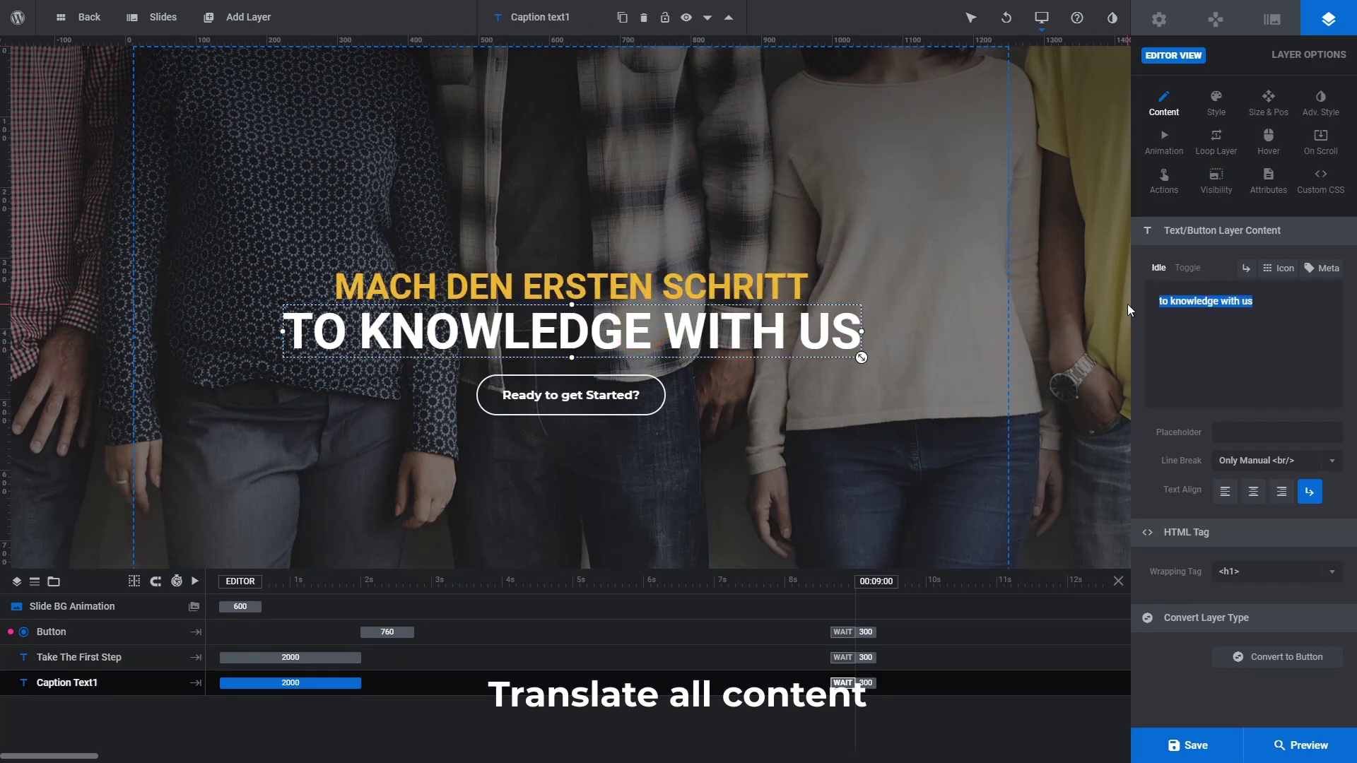
type("mit uns zu wissen")
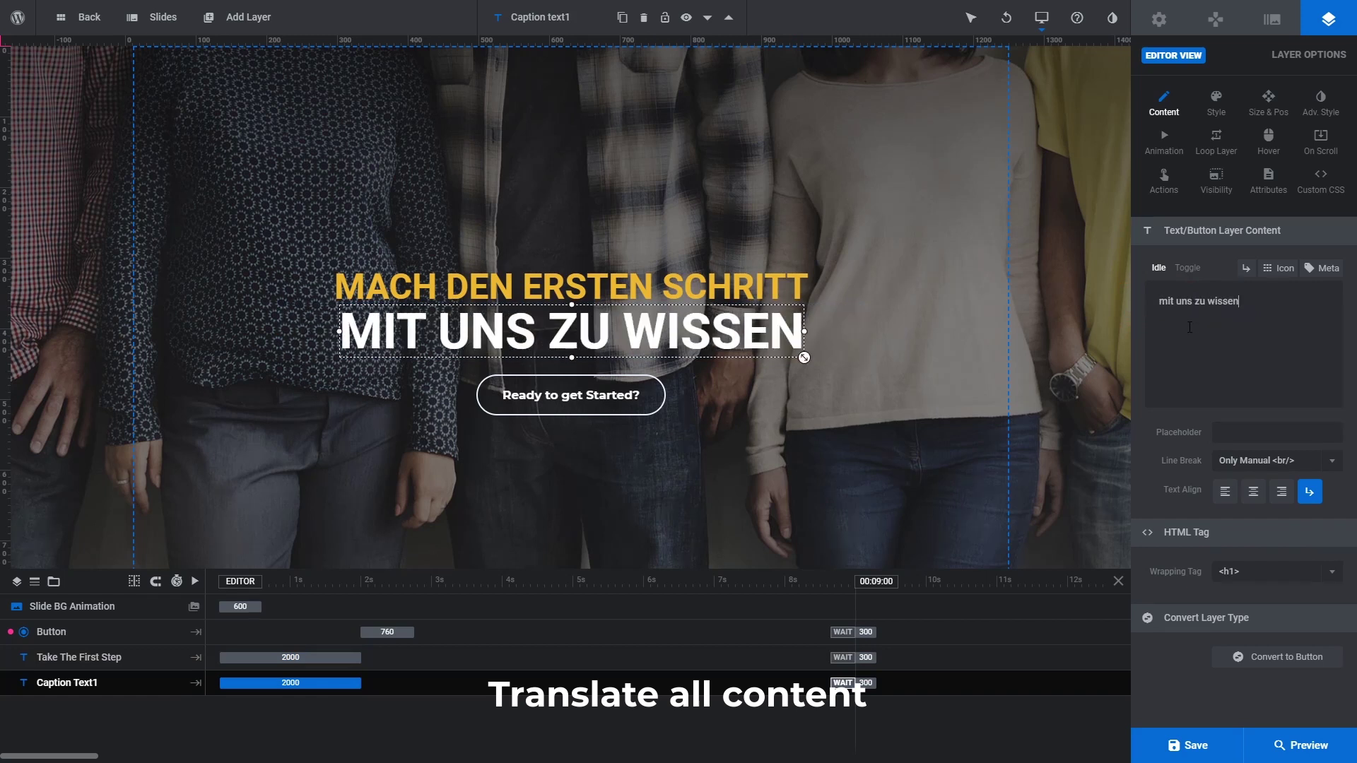
left_click(576, 390)
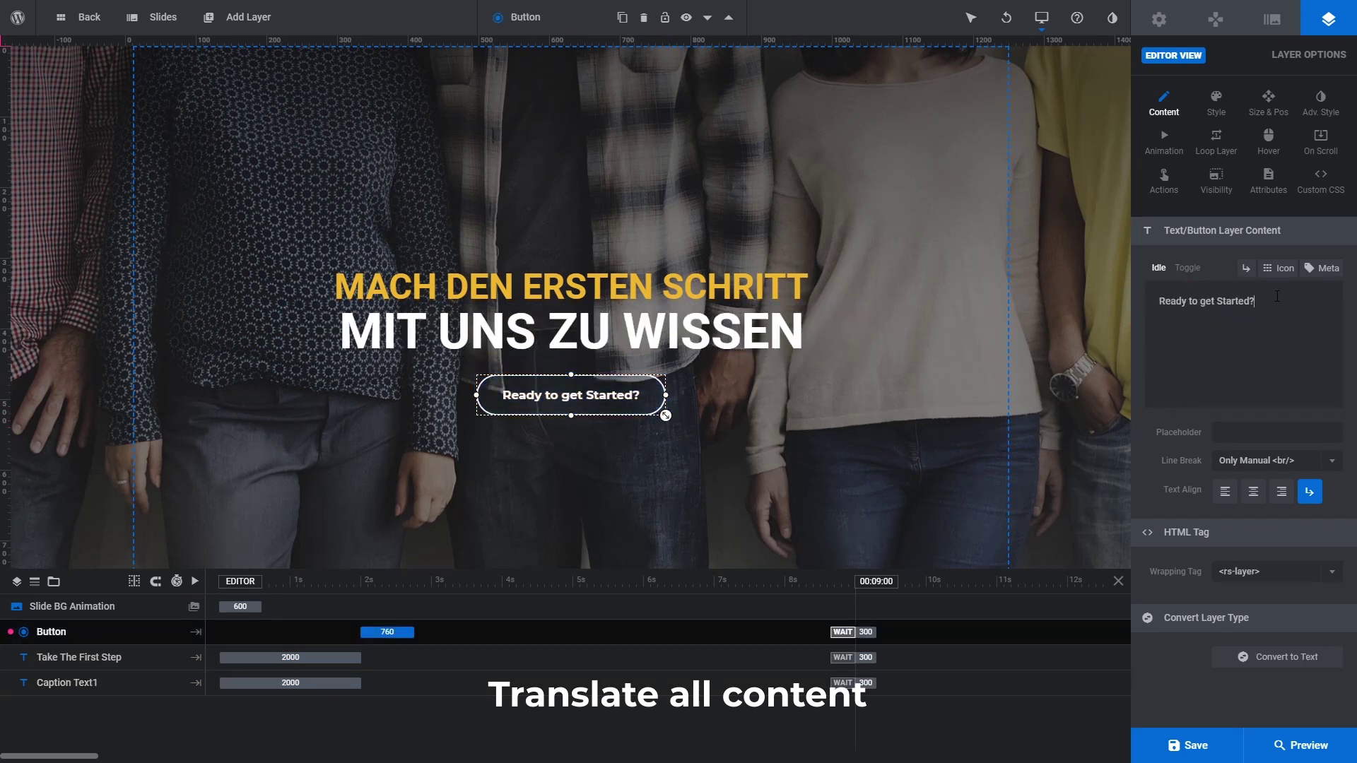
left_click_drag(1277, 296, 1118, 306)
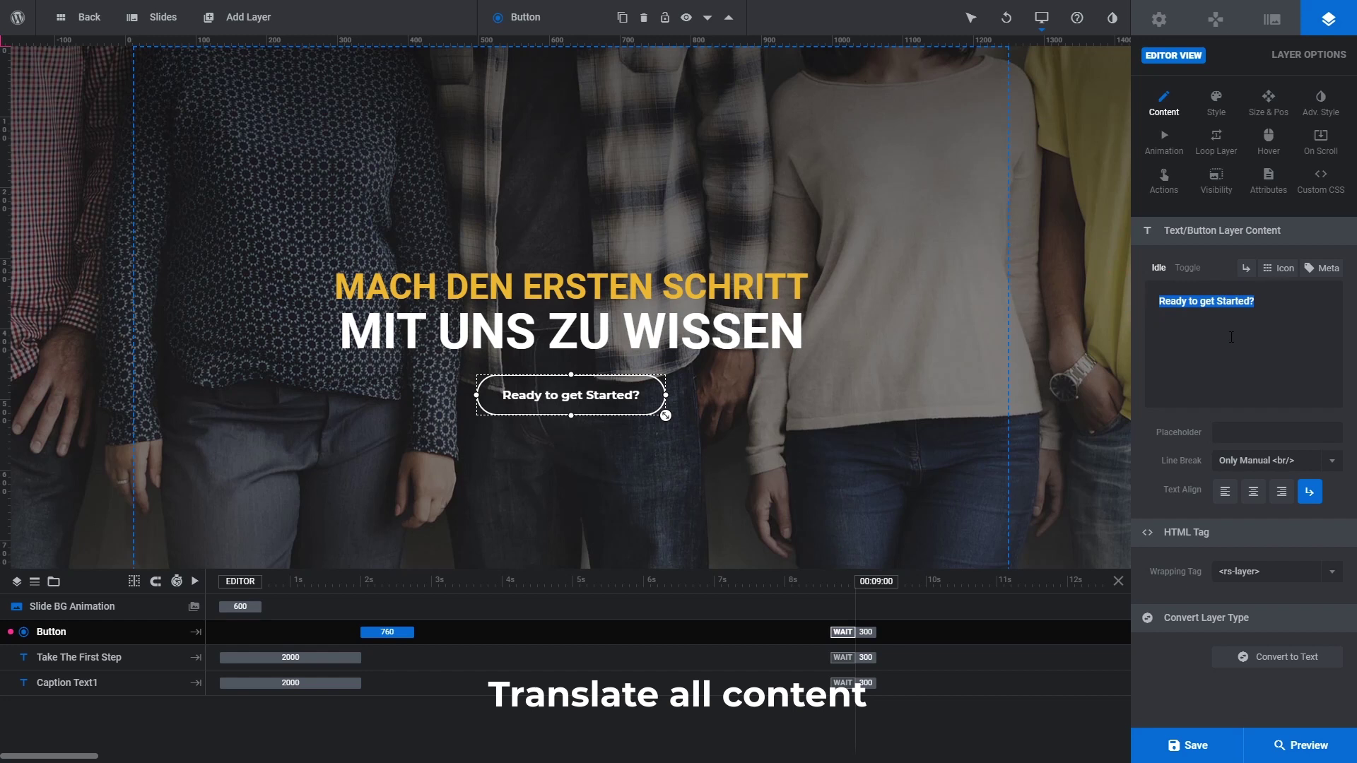
type("Bereit anzufangen?")
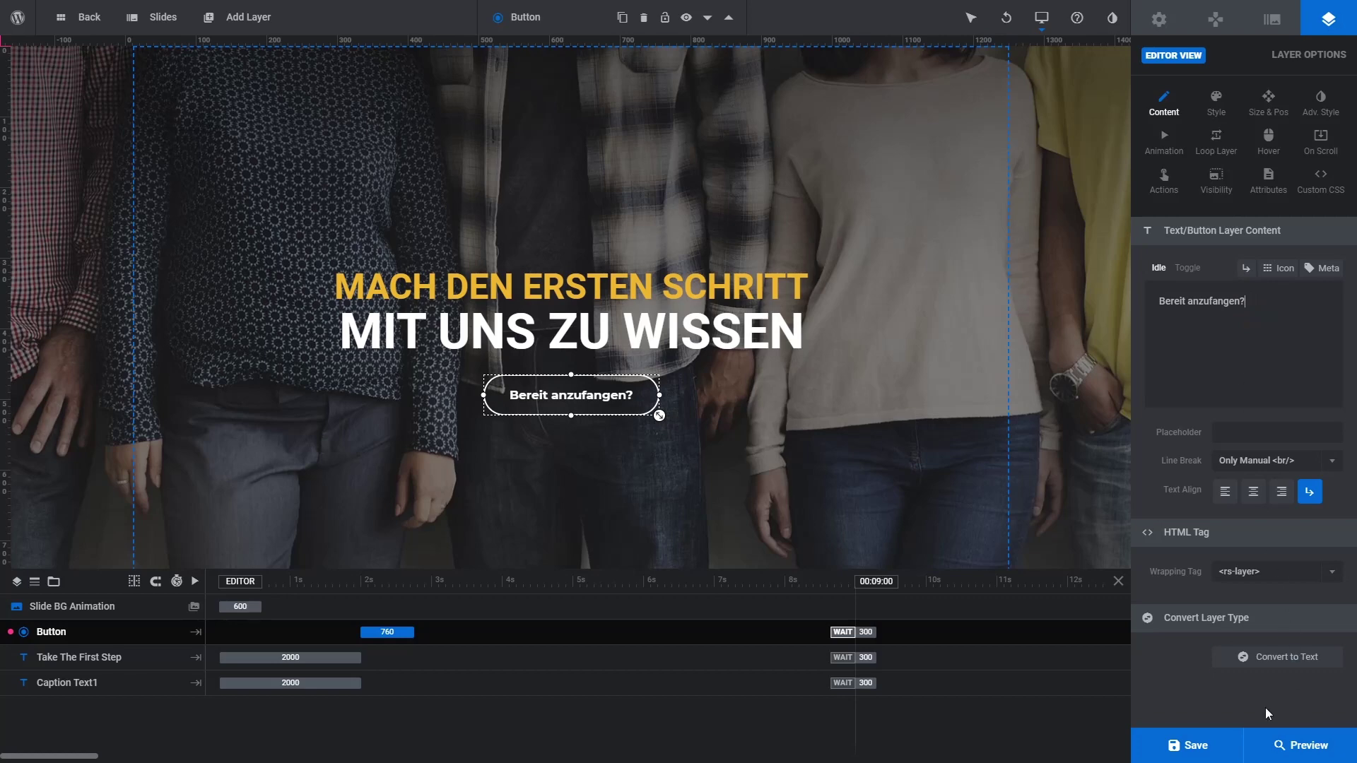
Save the slider with the translated German slide
left_click(1176, 745)
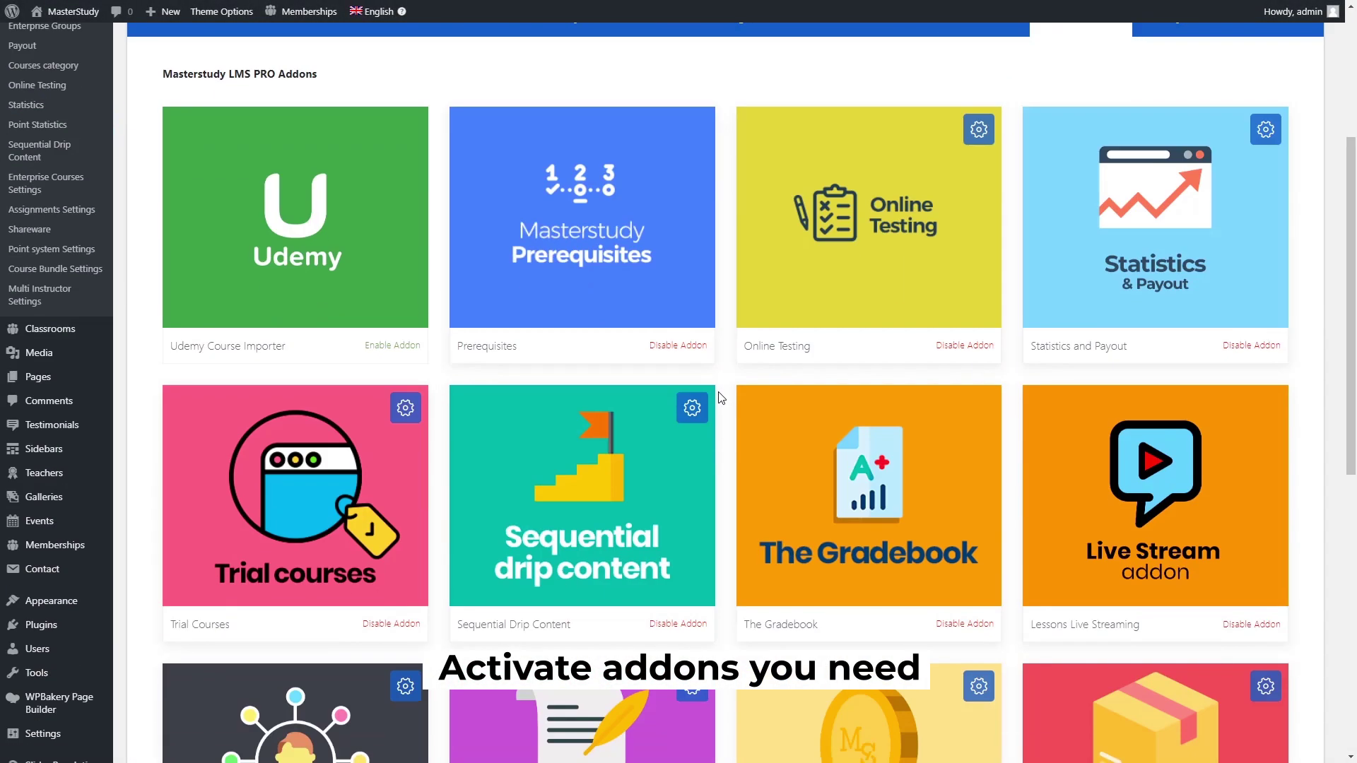
Review the Masterstudy LMS PRO addons and open WPML's theme and plugins localization page
scroll(721, 398, "down", 7)
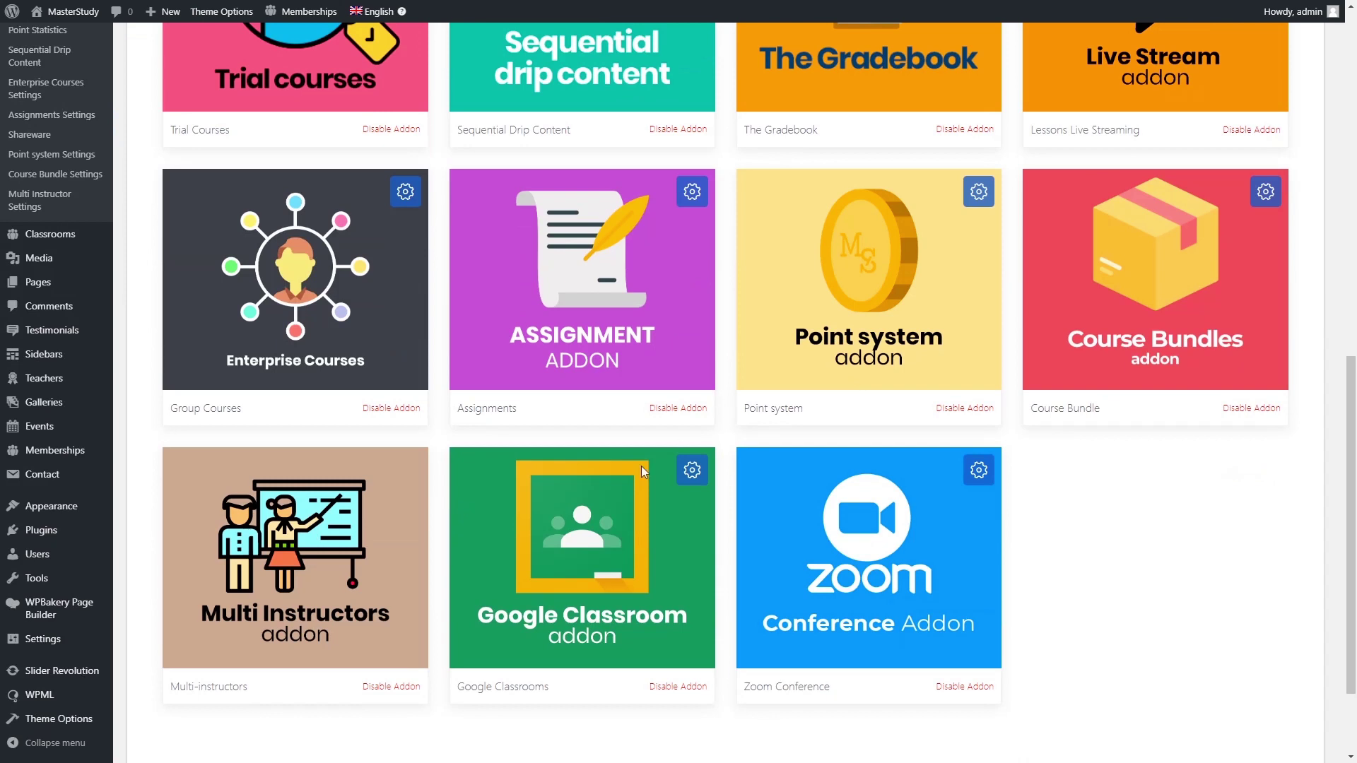
mouse_move(42, 696)
left_click(162, 538)
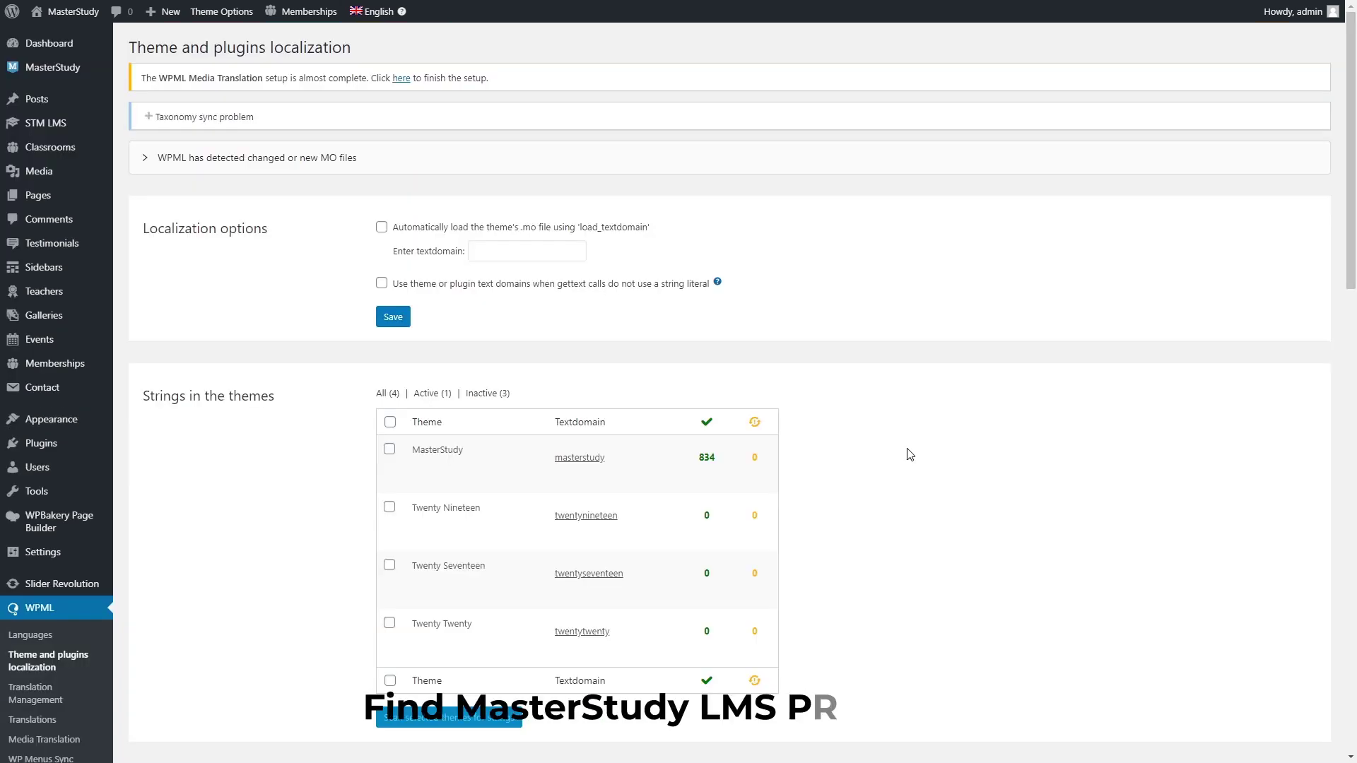
Scan the MasterStudy LMS Learning Management System PRO plugin for translatable strings and dismiss the scanning results
scroll(906, 452, "down", 6)
scroll(910, 455, "down", 2)
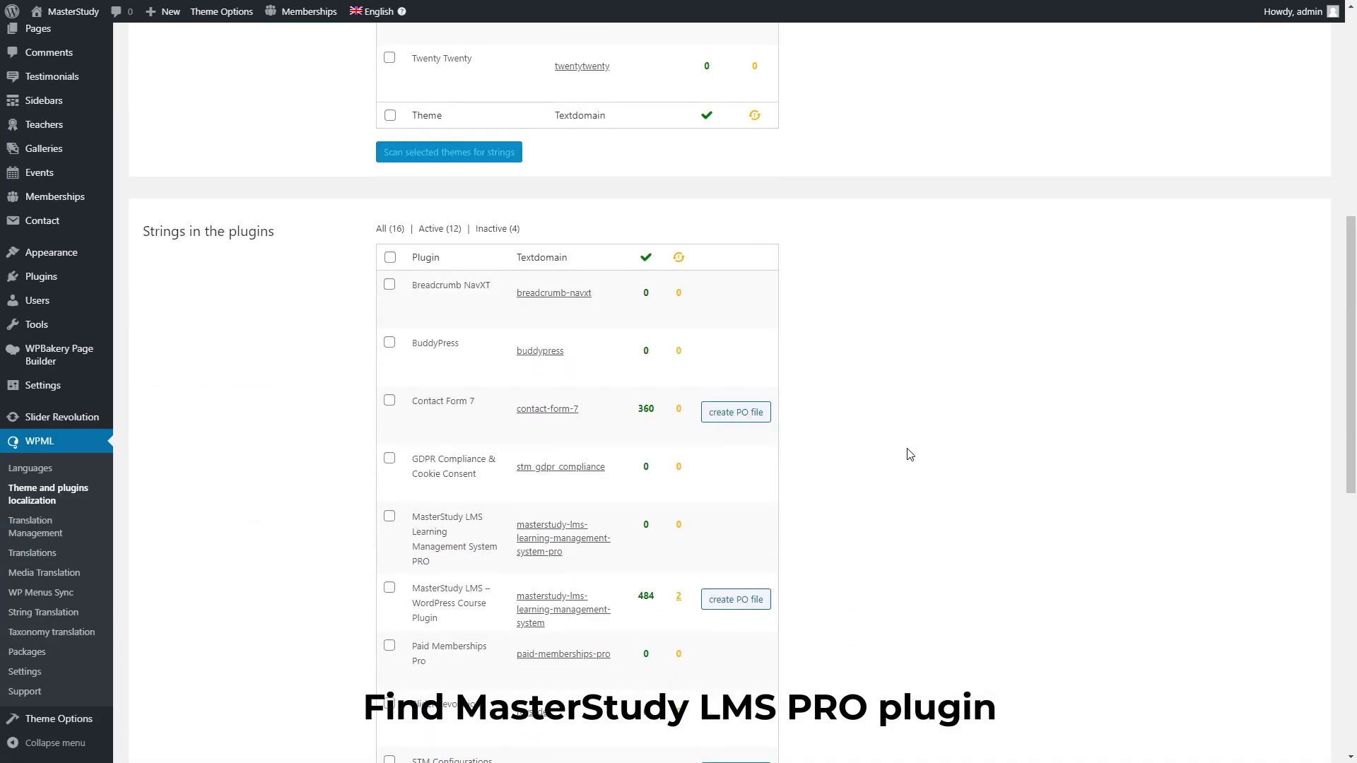
scroll(910, 455, "down", 1)
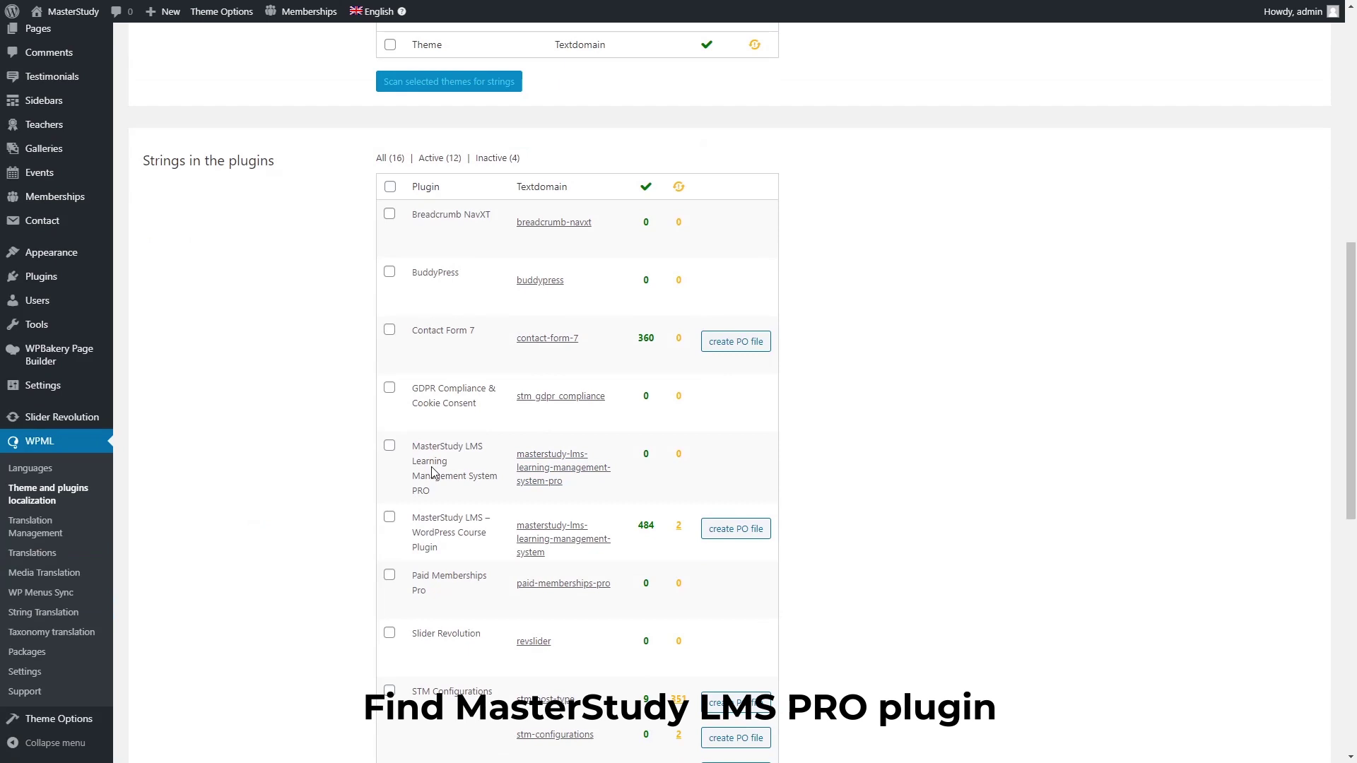
left_click(390, 448)
scroll(836, 491, "down", 9)
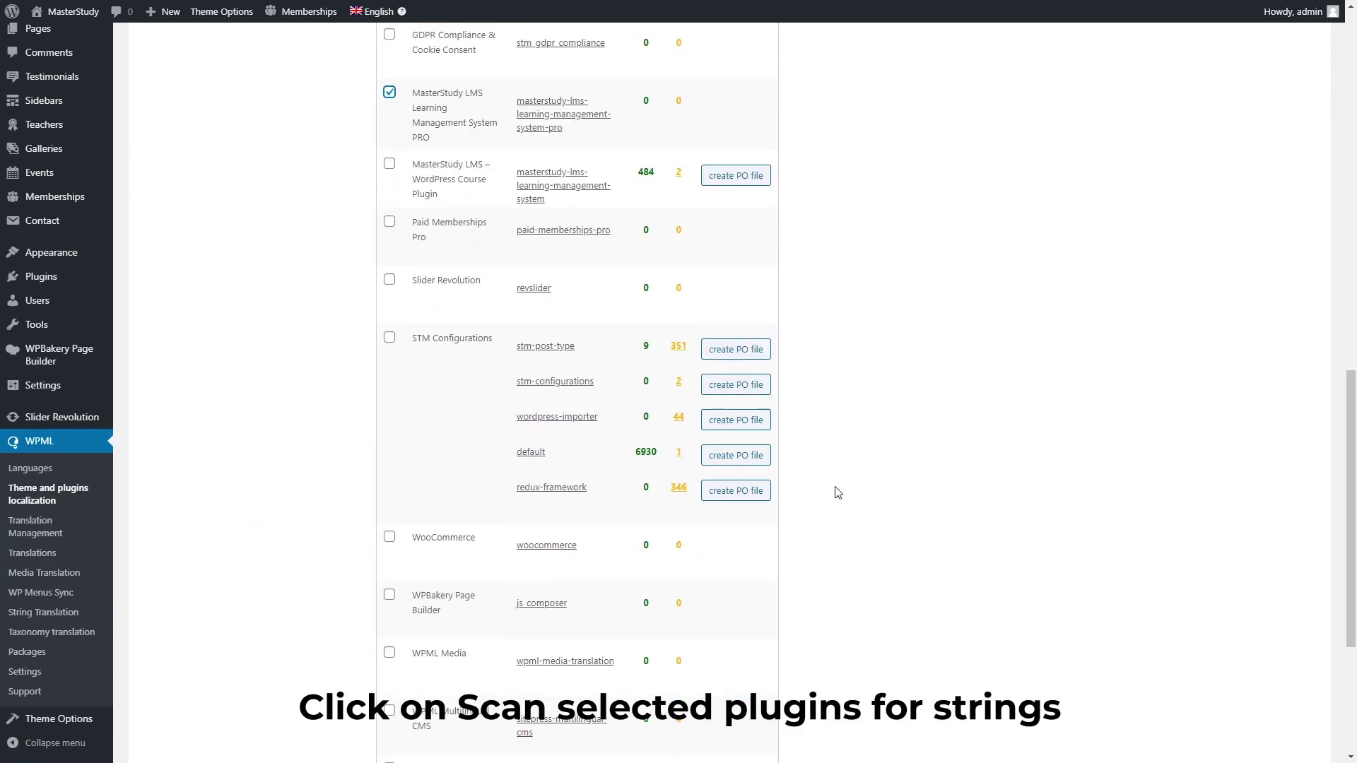
left_click(449, 694)
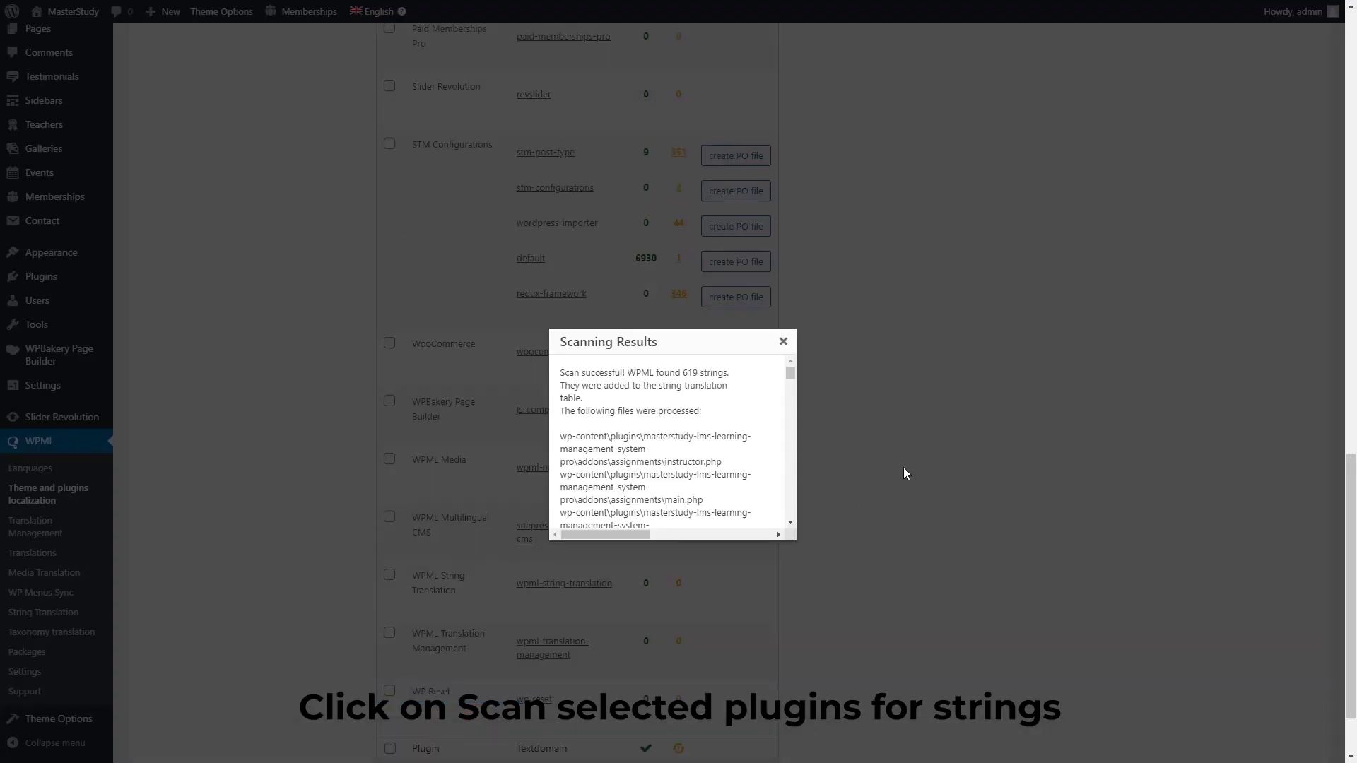
left_click(783, 345)
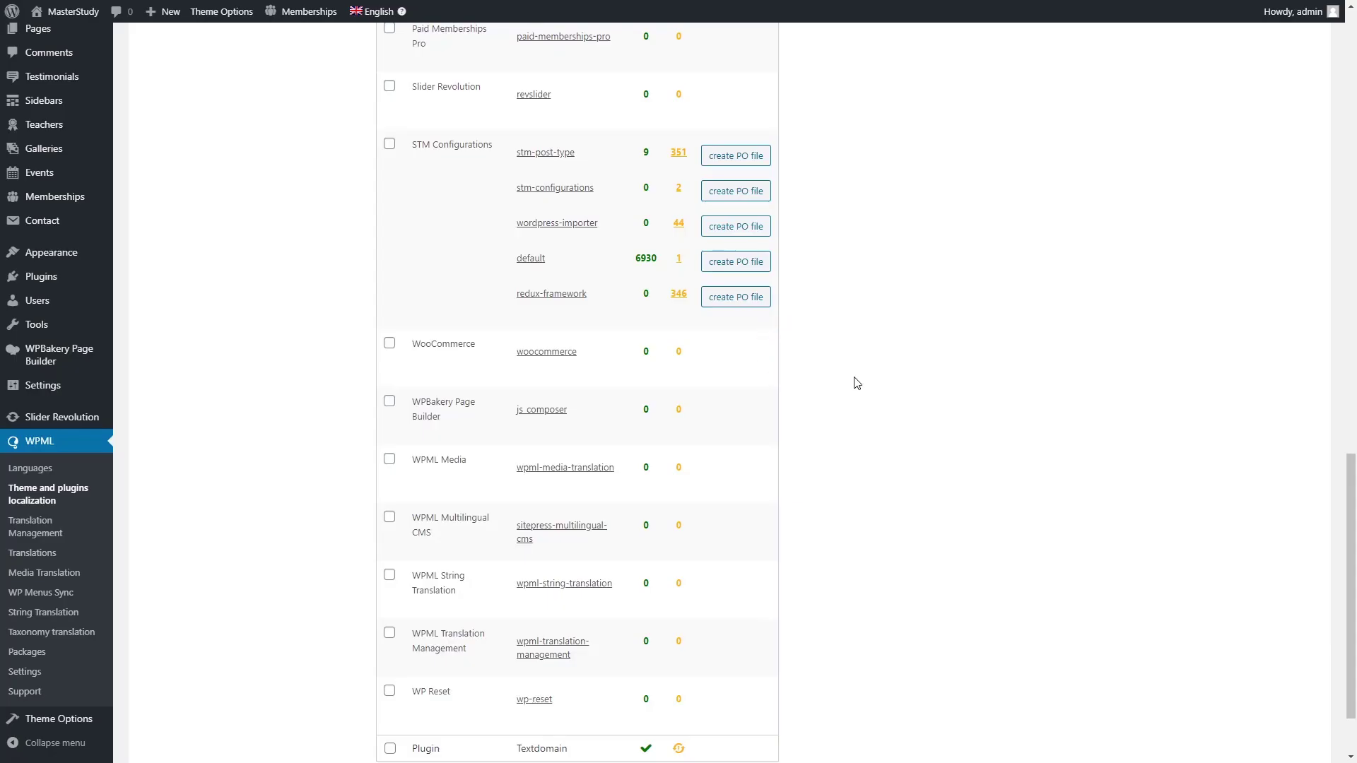
Open WPML's String Translation page and search the strings for "assignment"
left_click(68, 620)
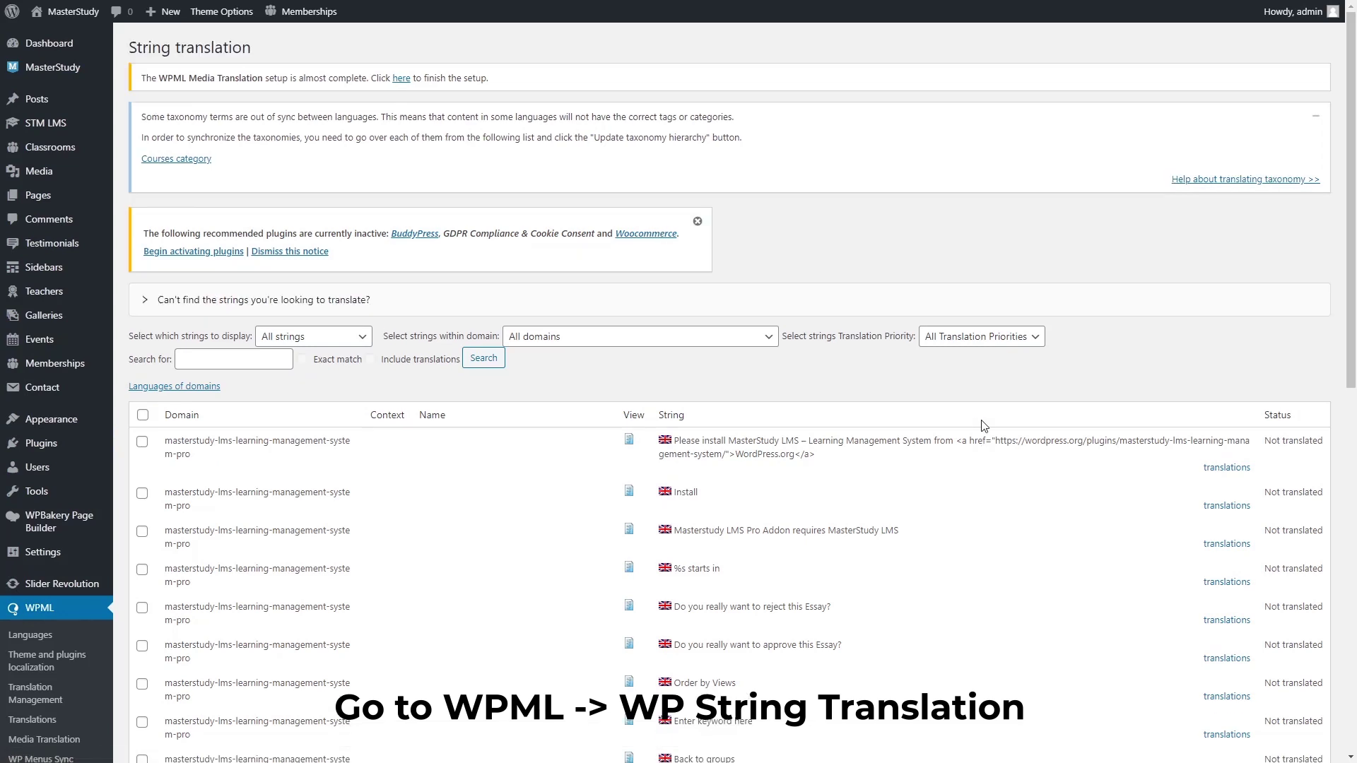
left_click(253, 360)
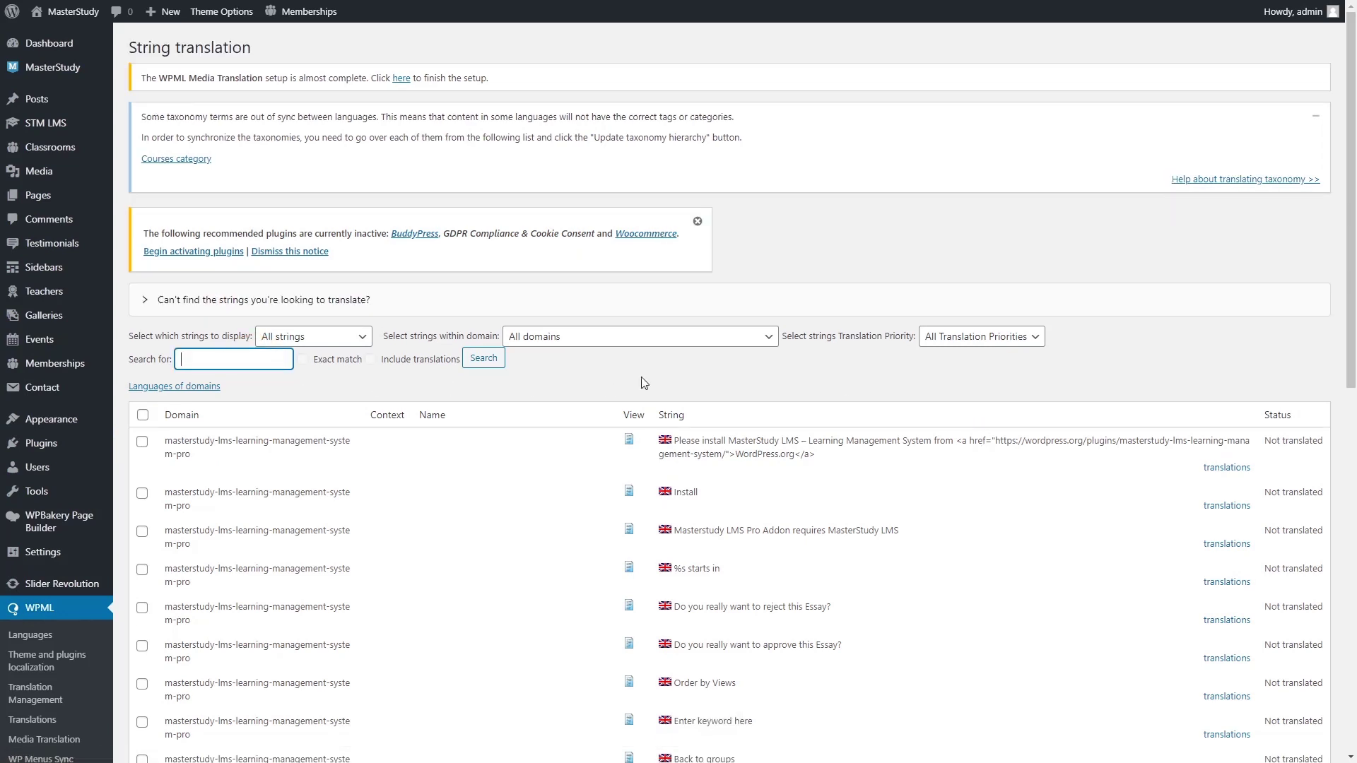
type("assignment")
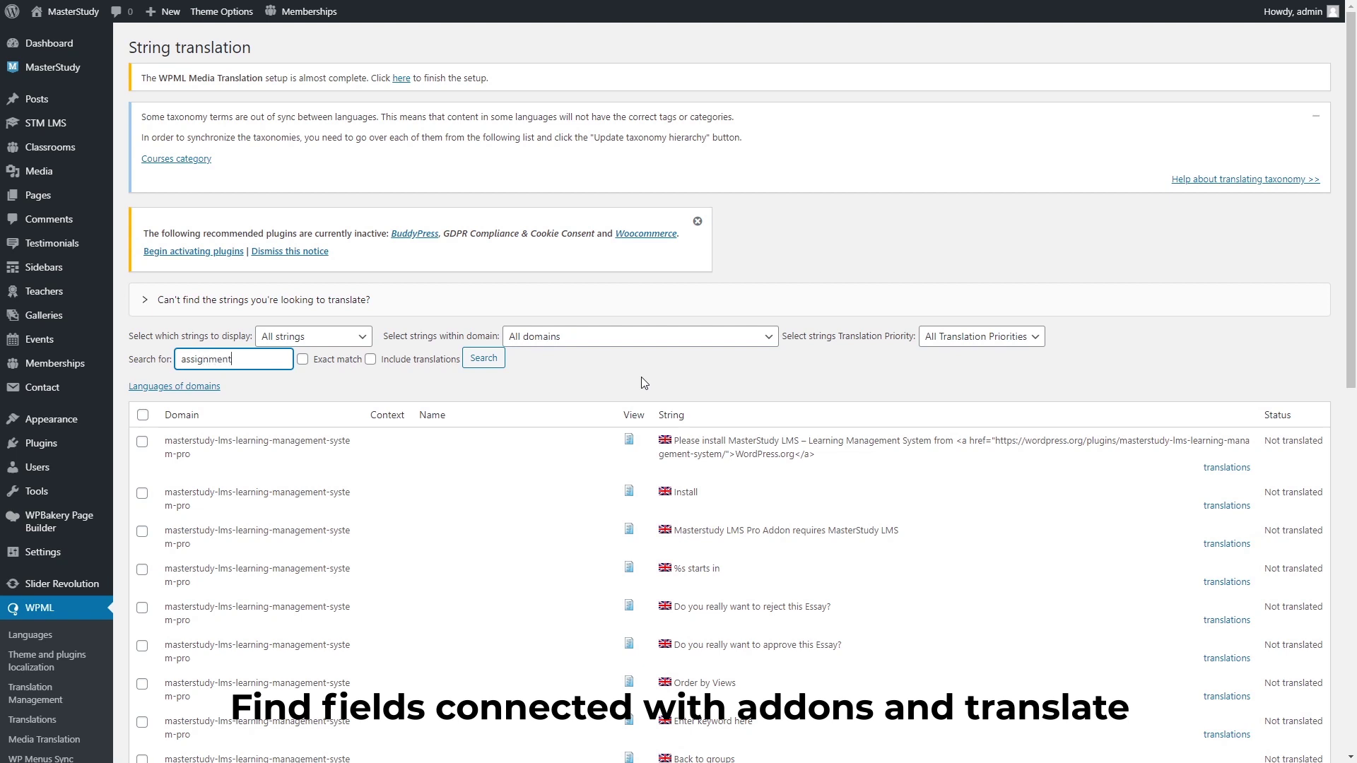
left_click(483, 358)
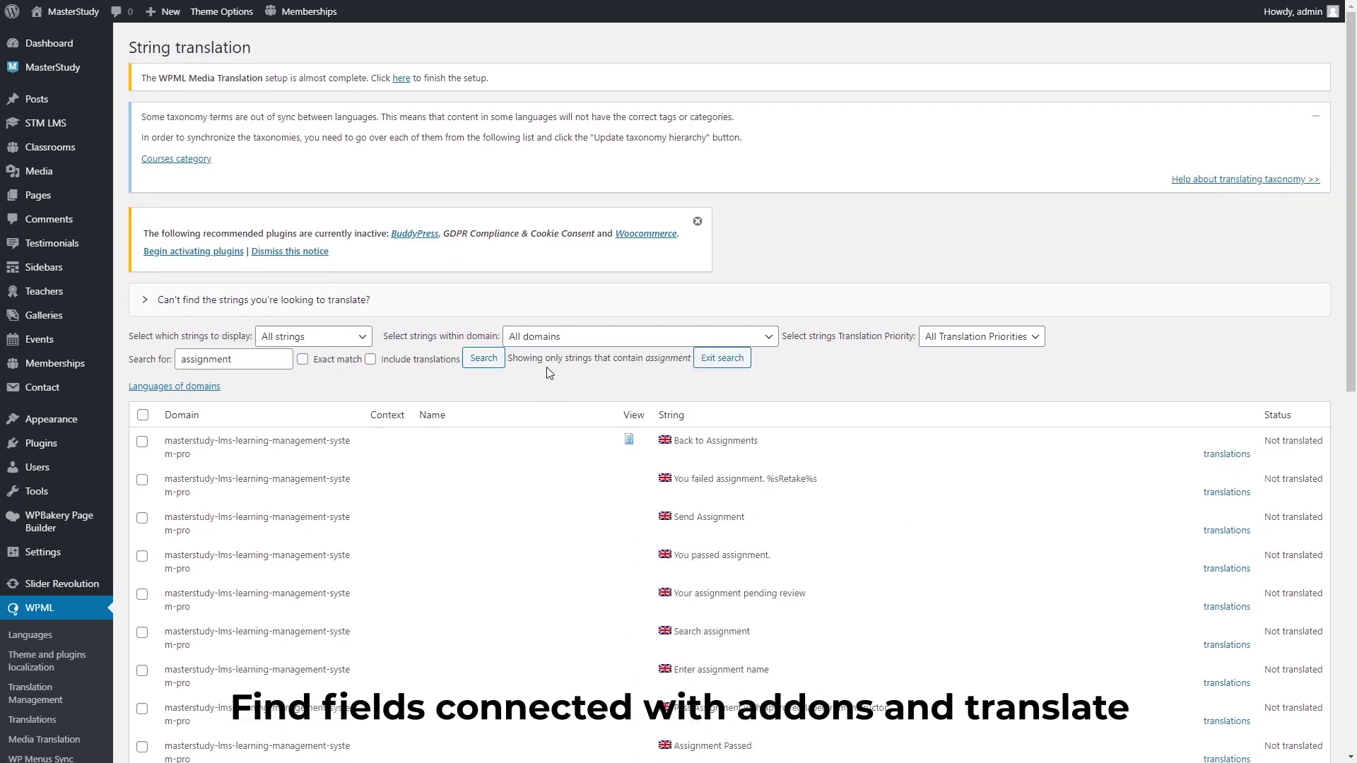
Translate the string "Back to Assignments" into German as "Zurück zu den Aufgaben", mark the translation complete and save it
left_click(1226, 454)
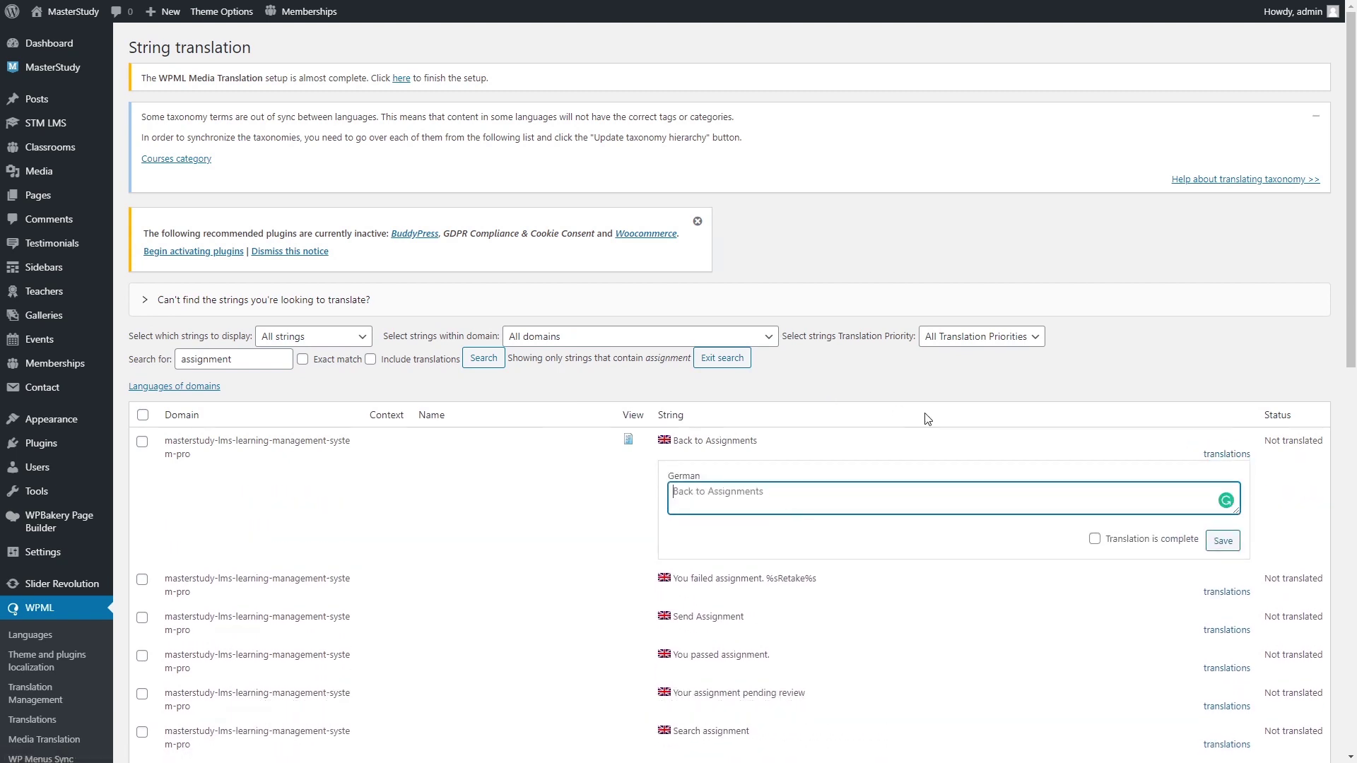
type("Zurück zu den Aufgaben")
left_click(1167, 541)
left_click(1217, 542)
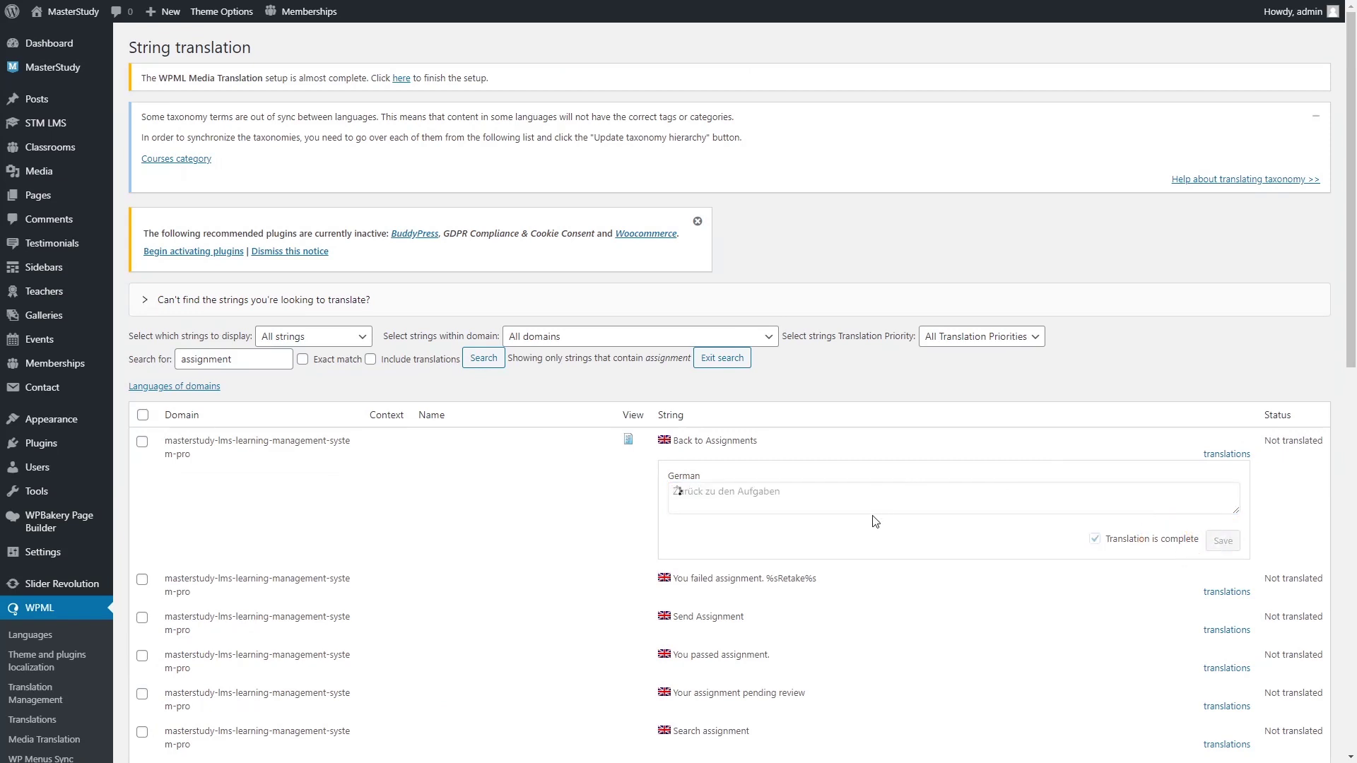